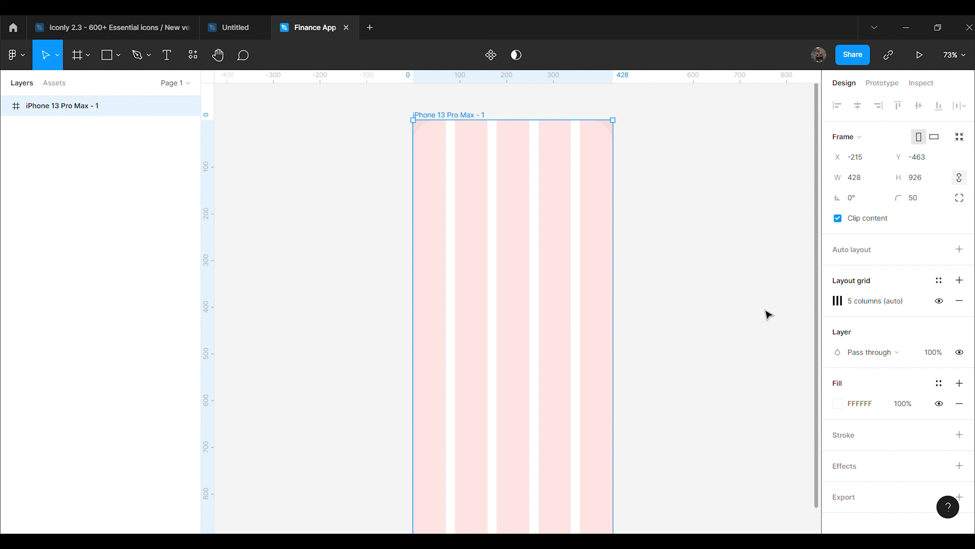
Change the phone frame's layout grid to 8 columns
click(837, 302)
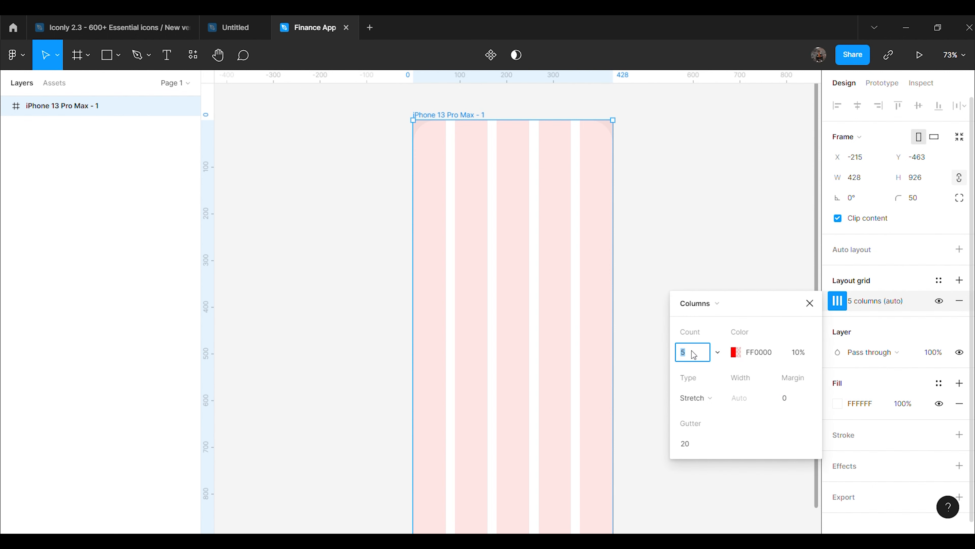
text(8)
click(664, 243)
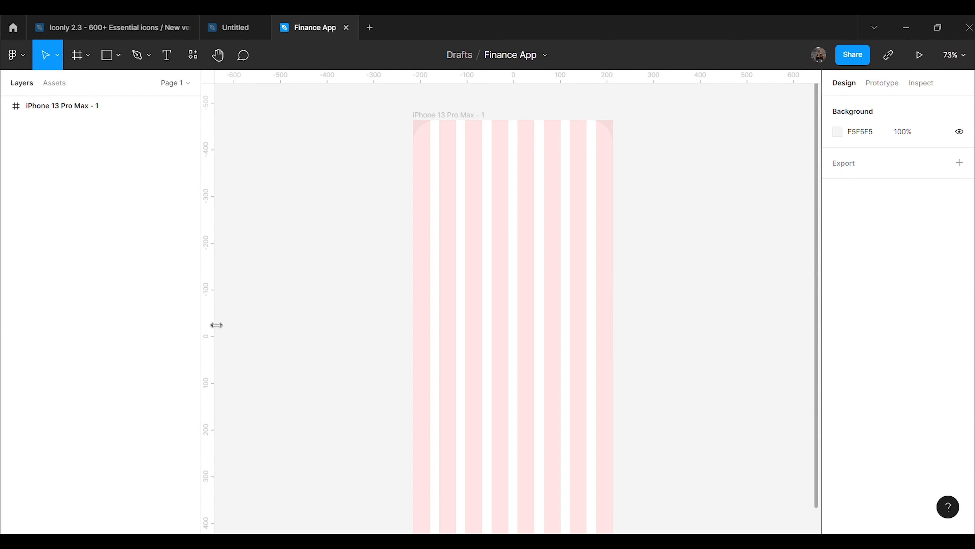
Drag a vertical guide onto the phone frame and zoom in on the canvas
drag(216, 326, 179, 359)
scroll(692, 333, up, 3)
scroll(692, 328, up, 5)
scroll(691, 328, up, 4)
click(171, 65)
Add a 'Good Morning' text layer in the Gilroy-Medium font
click(318, 174)
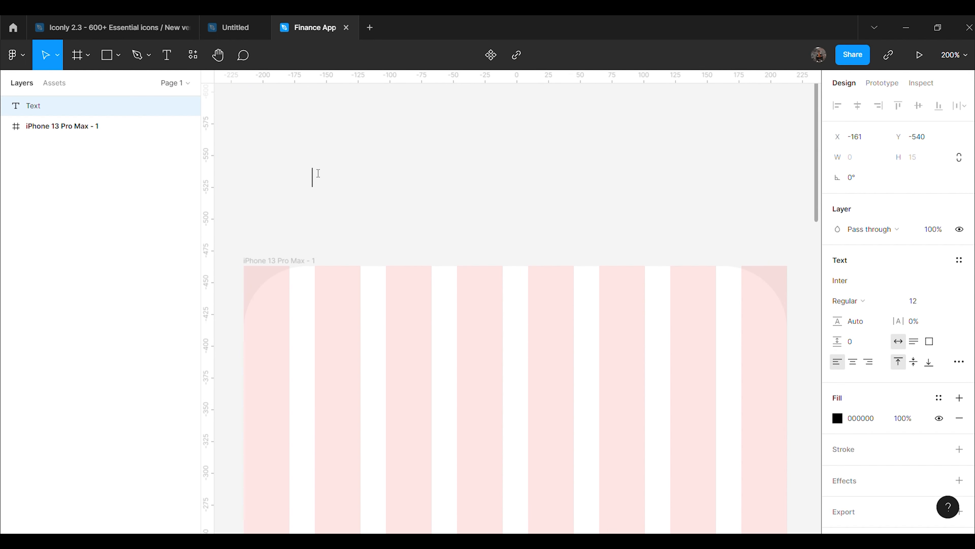
text(Good Morning!)
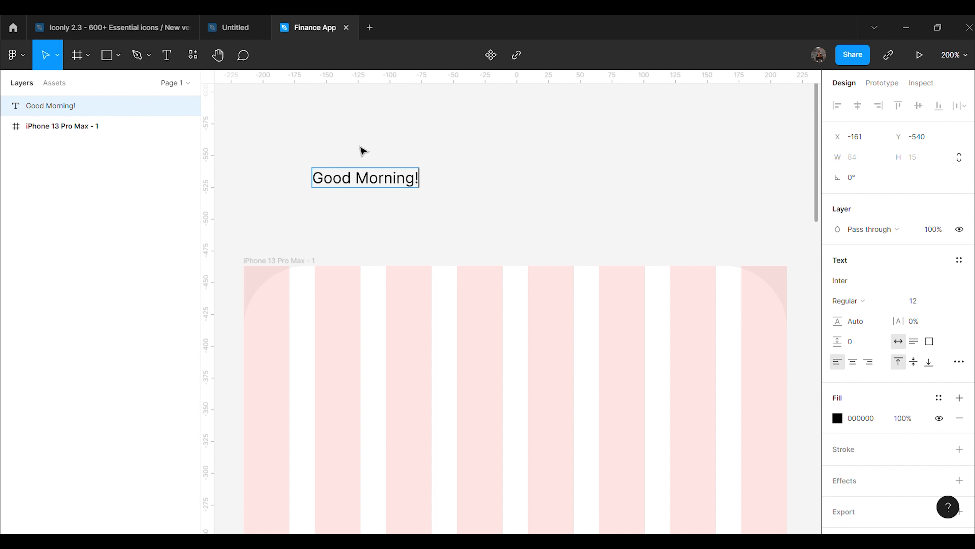
key(Escape)
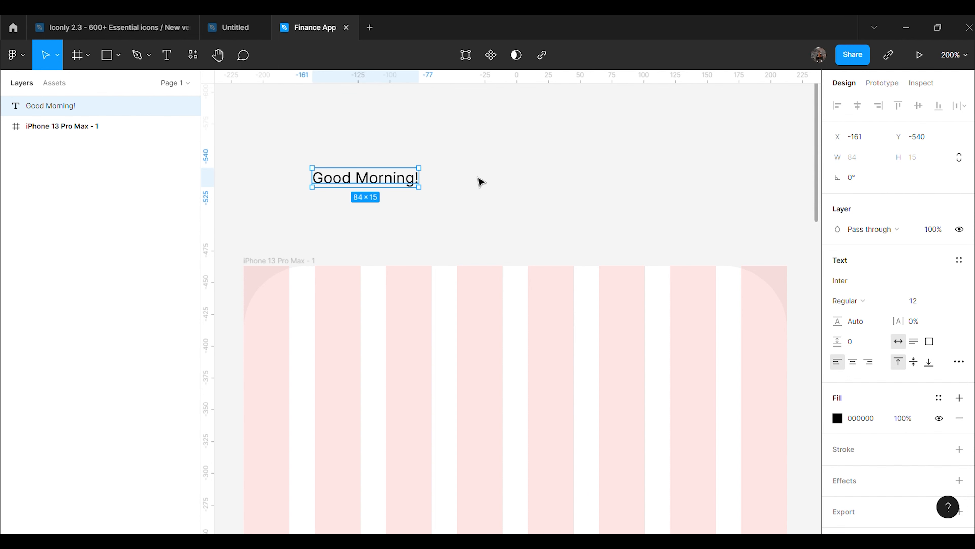
click(862, 283)
text(Gilroy)
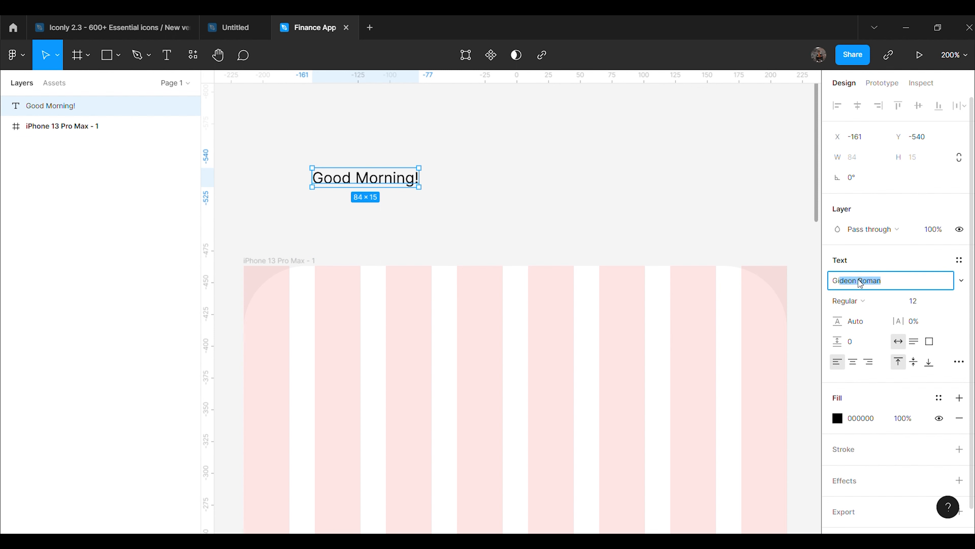
key(Return)
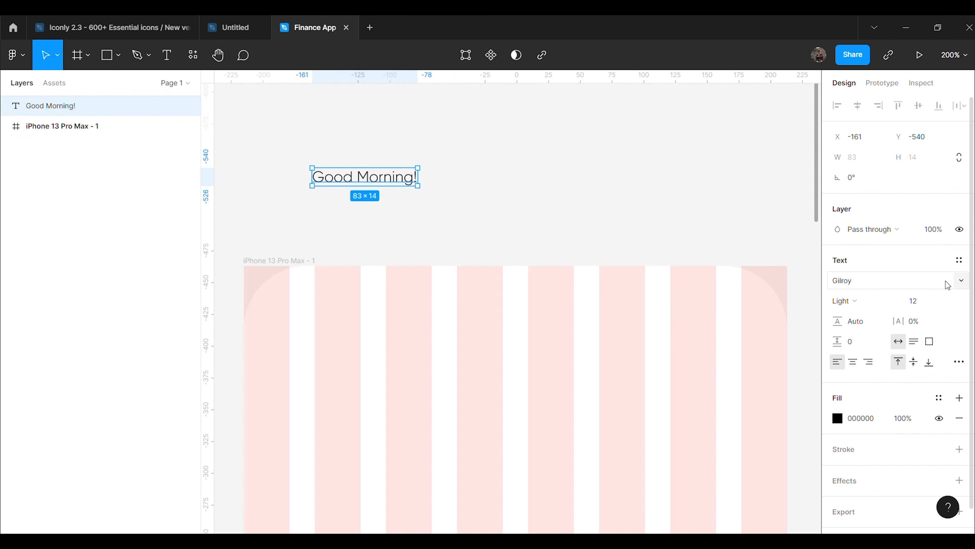
click(961, 282)
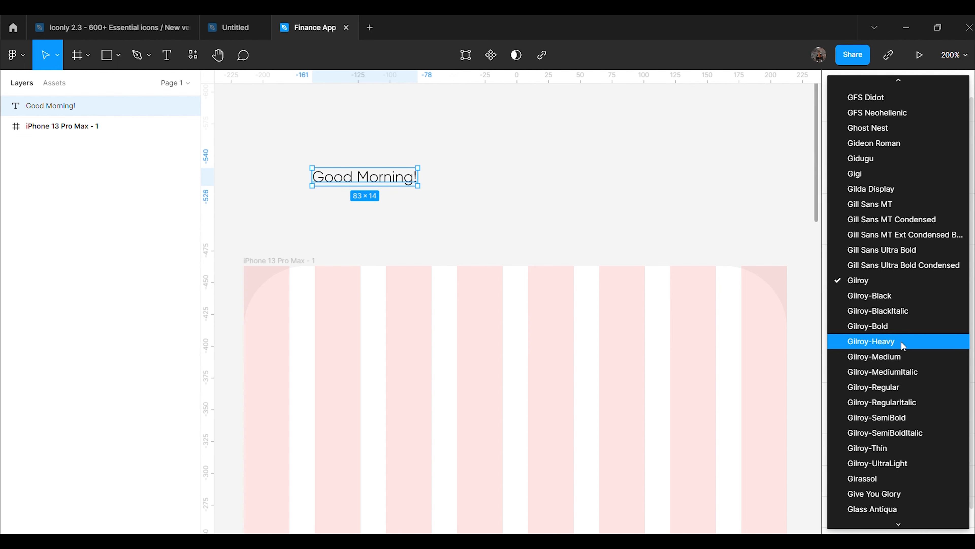
click(902, 356)
Set the greeting to font size 18 and move it inside the phone frame
click(590, 218)
click(397, 182)
click(916, 303)
text(18)
key(Return)
click(681, 218)
drag(449, 196, 425, 257)
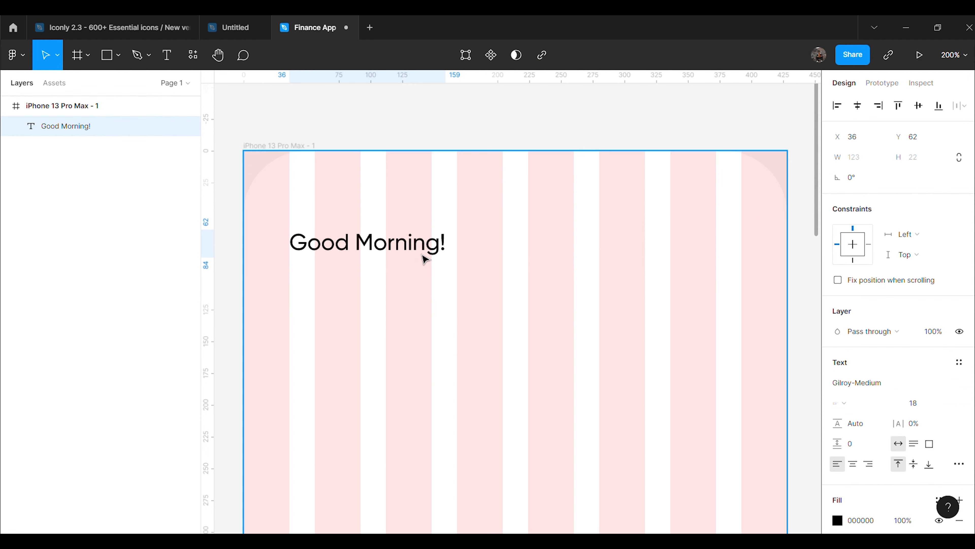
click(541, 281)
Set the greeting's fill opacity to 60%
click(422, 247)
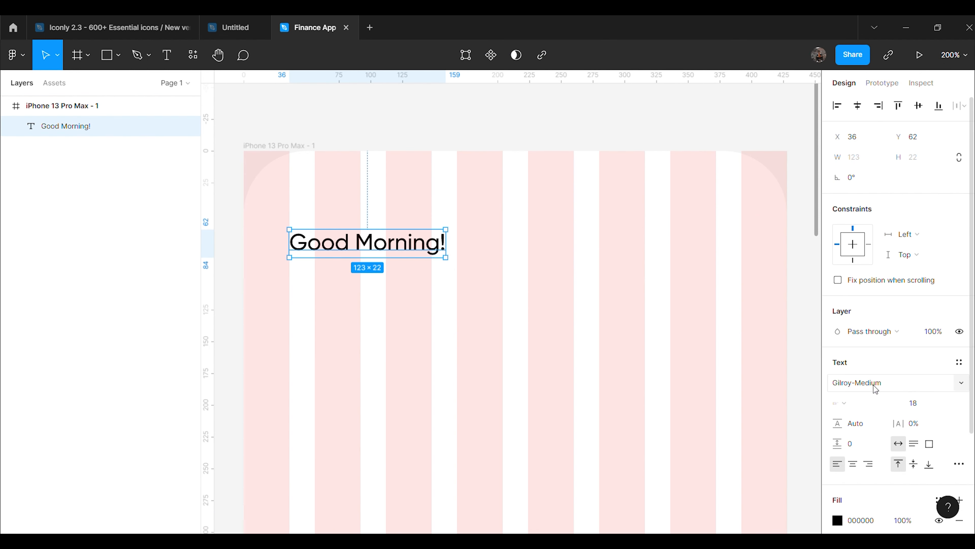
scroll(875, 388, down, 3)
click(899, 398)
text(60)
key(Return)
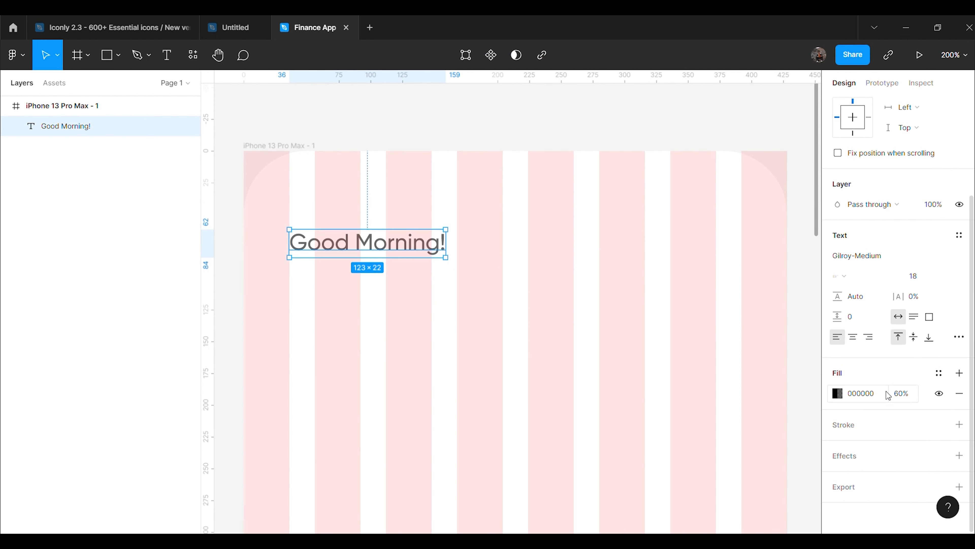
Duplicate the greeting and place the copy just below it
click(702, 355)
click(395, 250)
key(ctrl+d)
drag(393, 249, 384, 284)
Retype the copy as the user's full name and set it to size 22
double_click(384, 284)
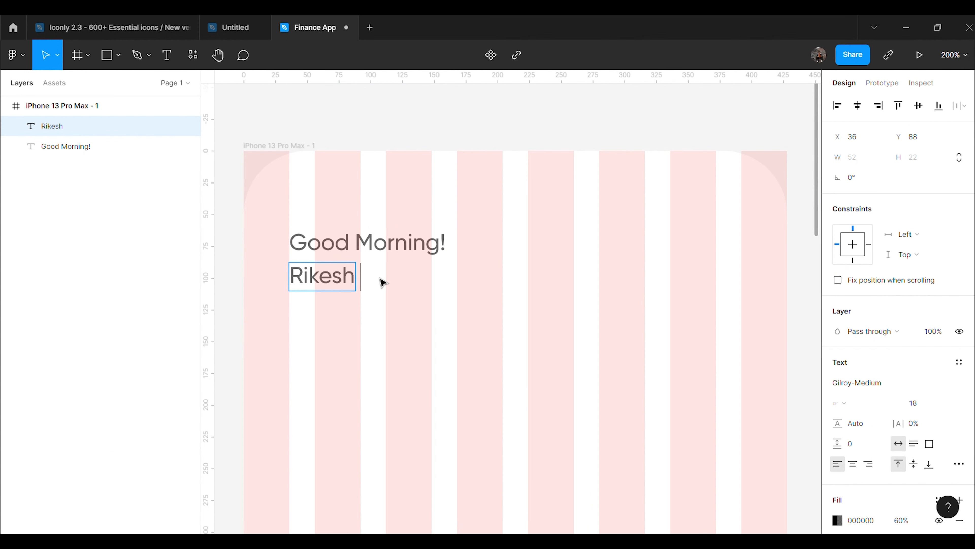
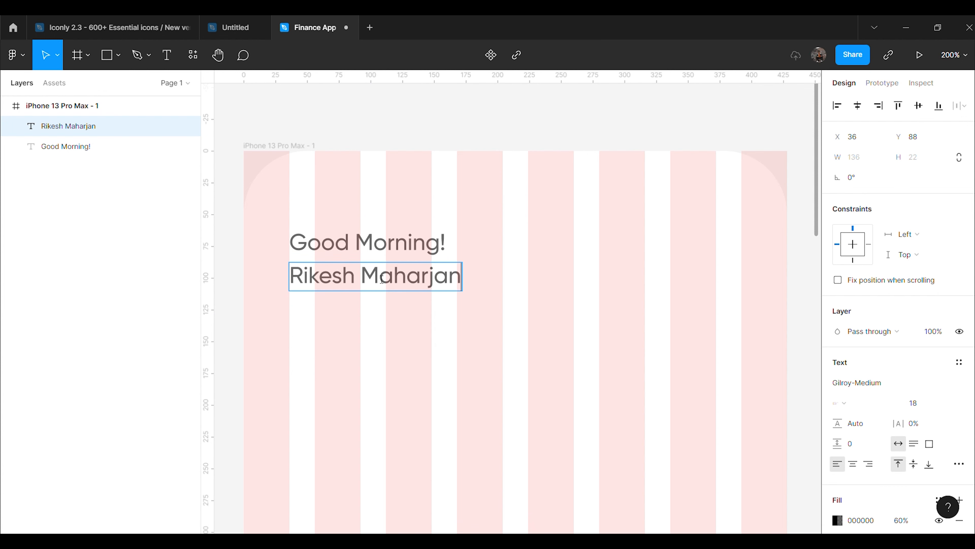
key(Escape)
click(927, 402)
text(2)
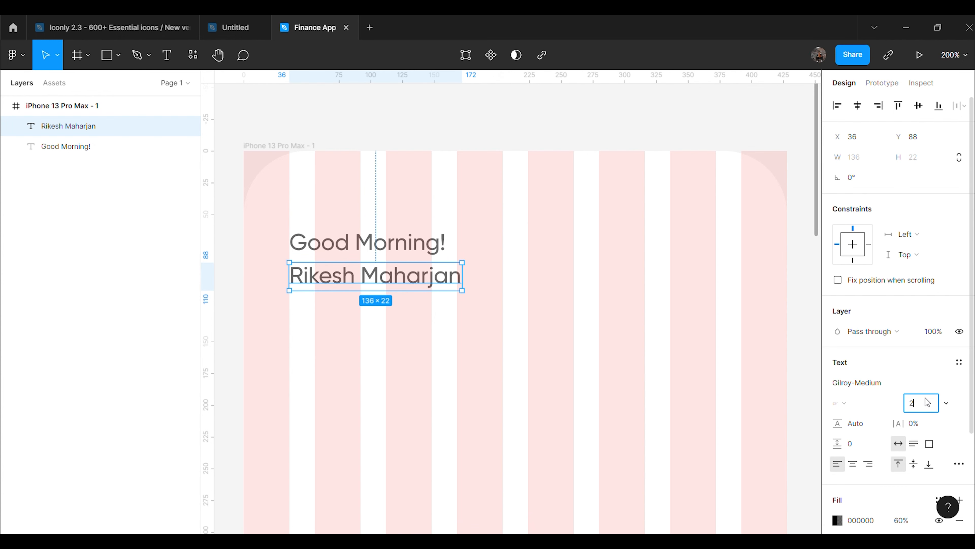
text(2)
key(Return)
Make the name fully opaque and nudge it slightly lower
scroll(880, 499, down, 3)
click(902, 395)
key(Return)
click(556, 399)
drag(385, 298, 386, 300)
click(631, 244)
drag(654, 117, 819, 116)
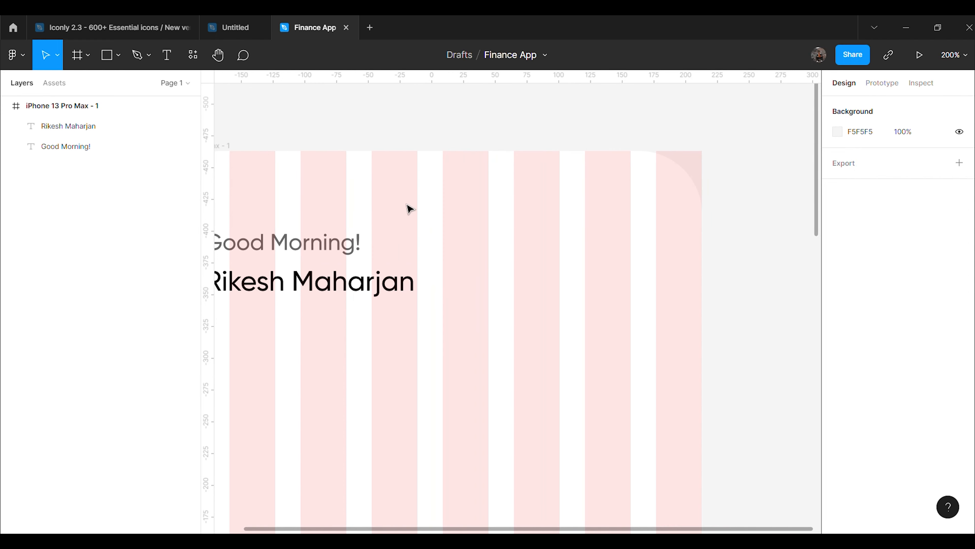
click(228, 37)
In the Finance App file, insert the Notification bell icon from the Iconly v2.3 plugin
click(297, 32)
right_click(557, 115)
mouse_move(601, 220)
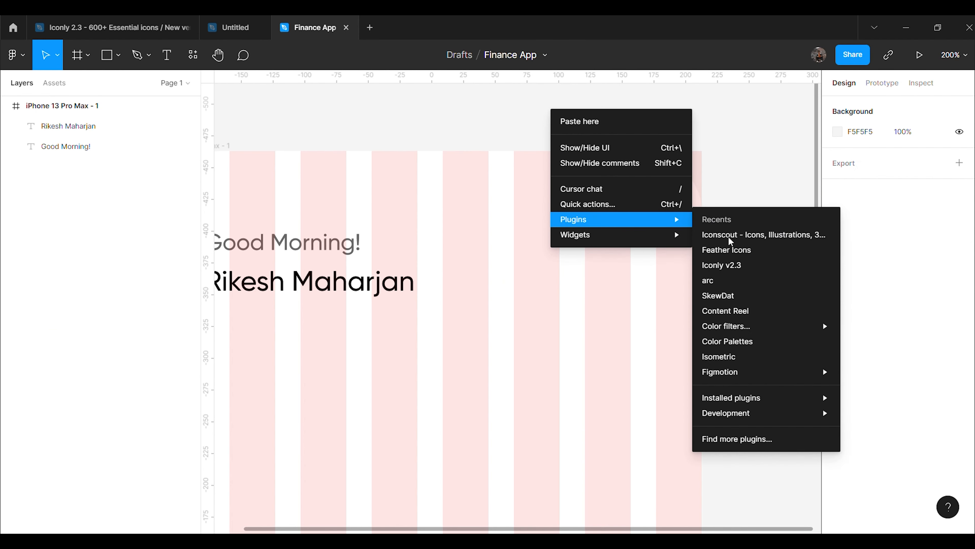
click(755, 266)
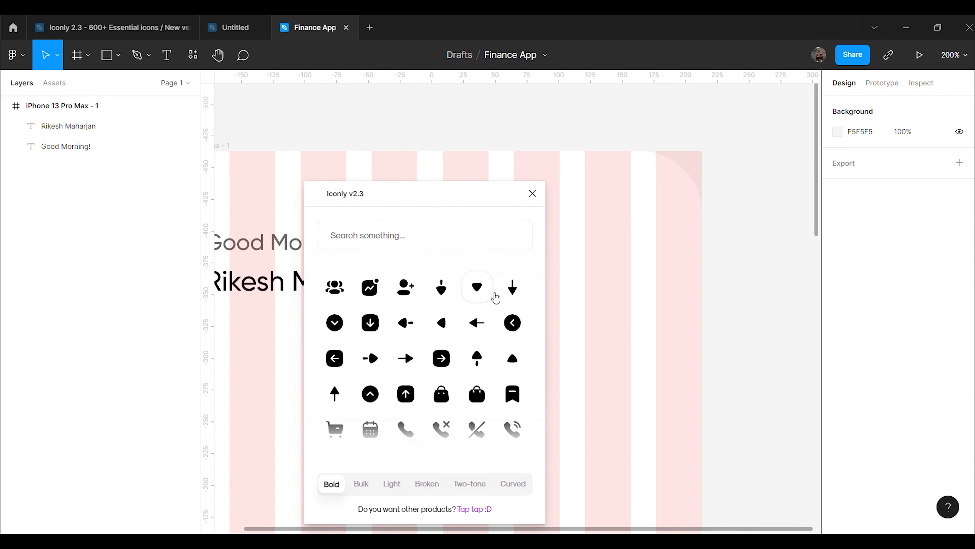
scroll(467, 371, down, 5)
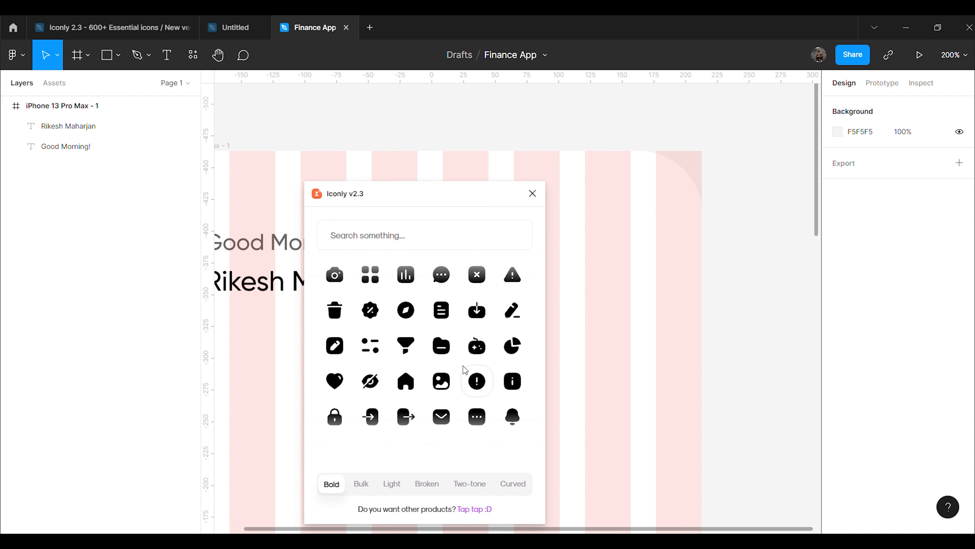
click(513, 416)
drag(496, 196, 725, 194)
click(767, 201)
Move the bell into the phone frame, delete its empty wrapper, and resize it to 24 wide
drag(511, 301, 598, 277)
click(516, 304)
key(Delete)
click(598, 284)
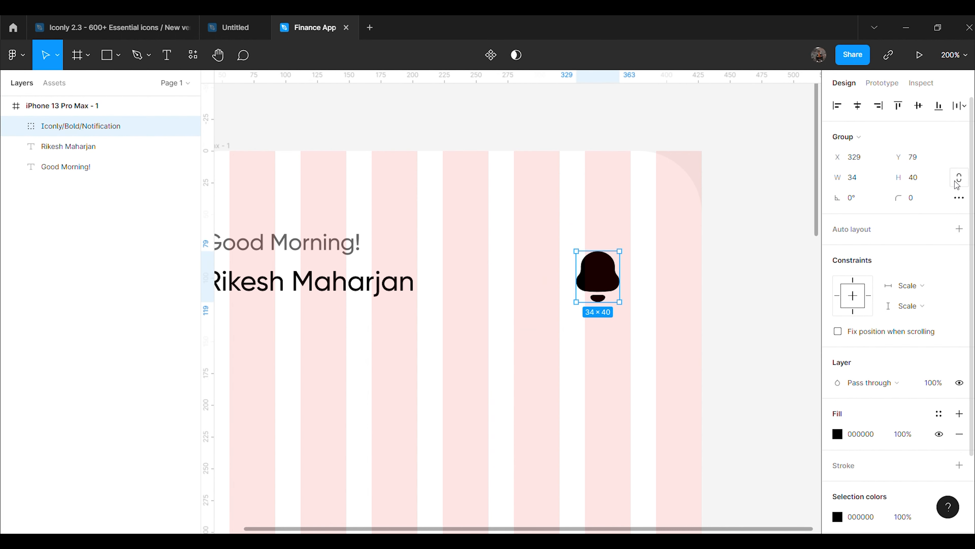
click(861, 186)
text(24)
key(Return)
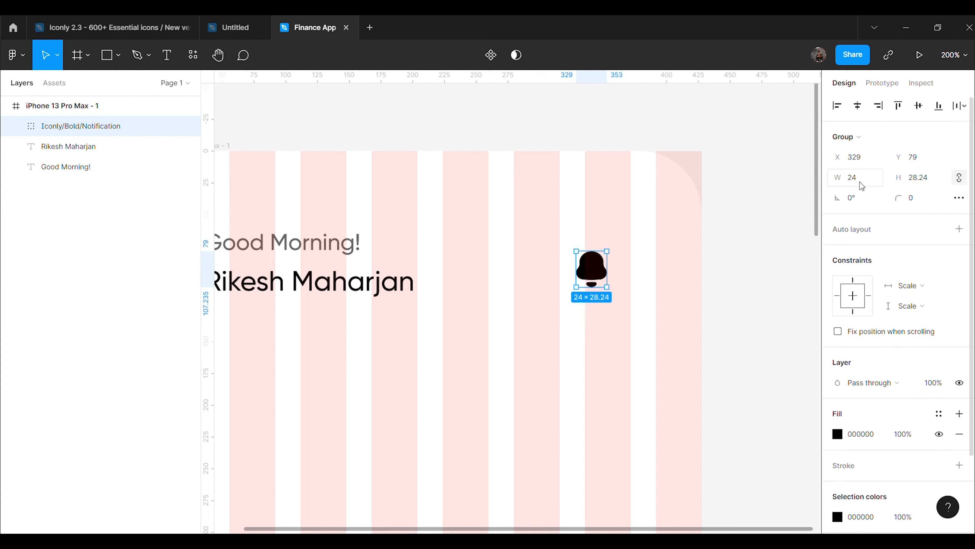
Set the bell's opacity to 60% and align it level with the greeting
click(524, 160)
click(590, 279)
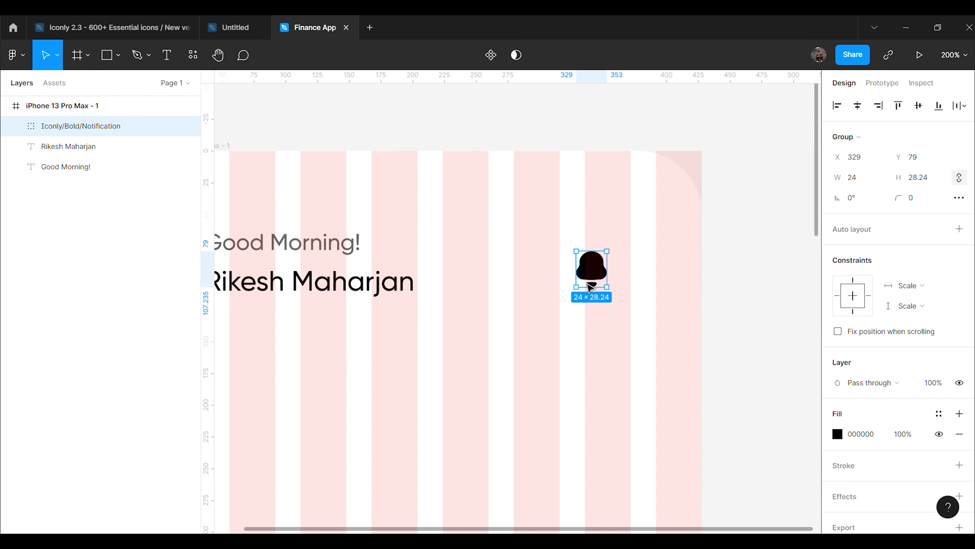
scroll(897, 434, down, 3)
click(906, 423)
text(60)
key(Return)
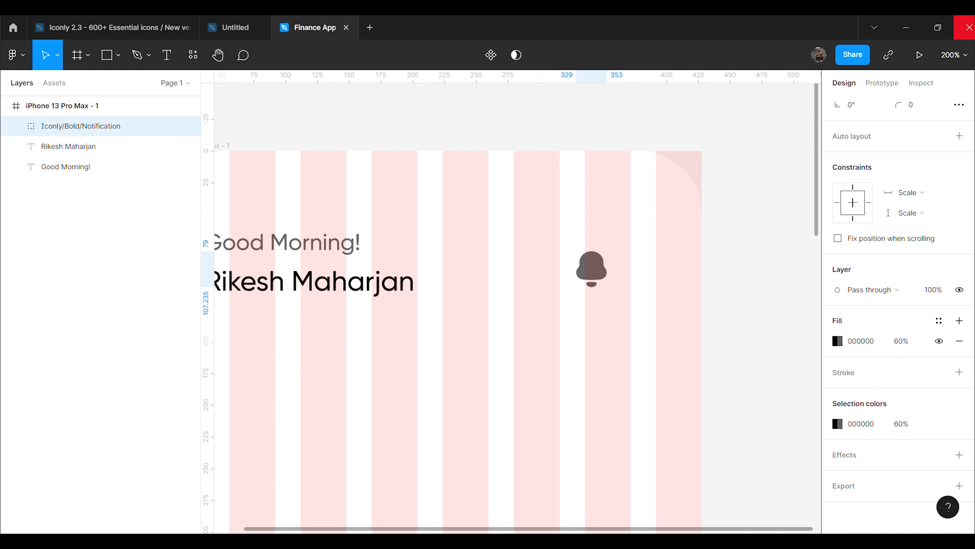
click(644, 307)
drag(597, 282, 644, 257)
click(725, 286)
At 100% zoom, draw a rectangle below the greeting with 30 corner radius
key(shift+0)
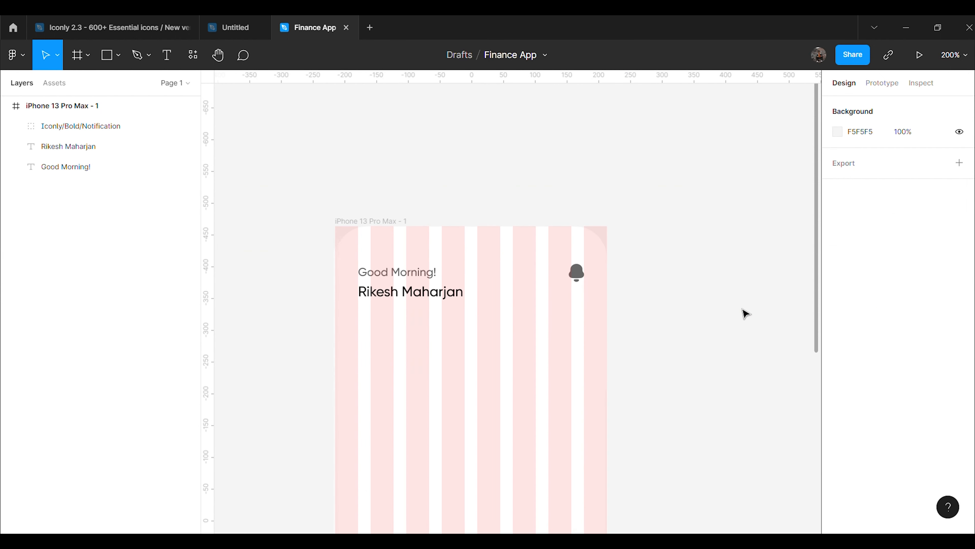
scroll(723, 289, down, 5)
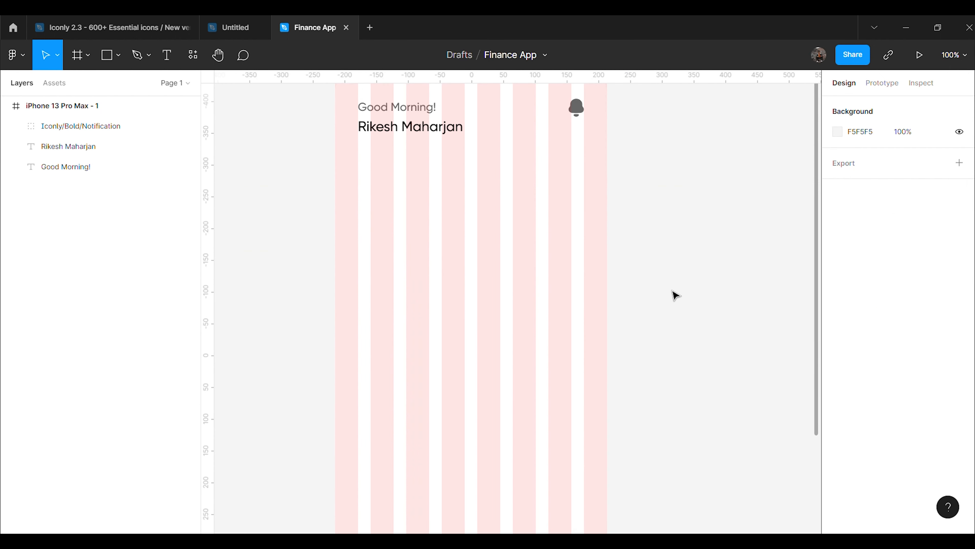
click(114, 58)
click(120, 66)
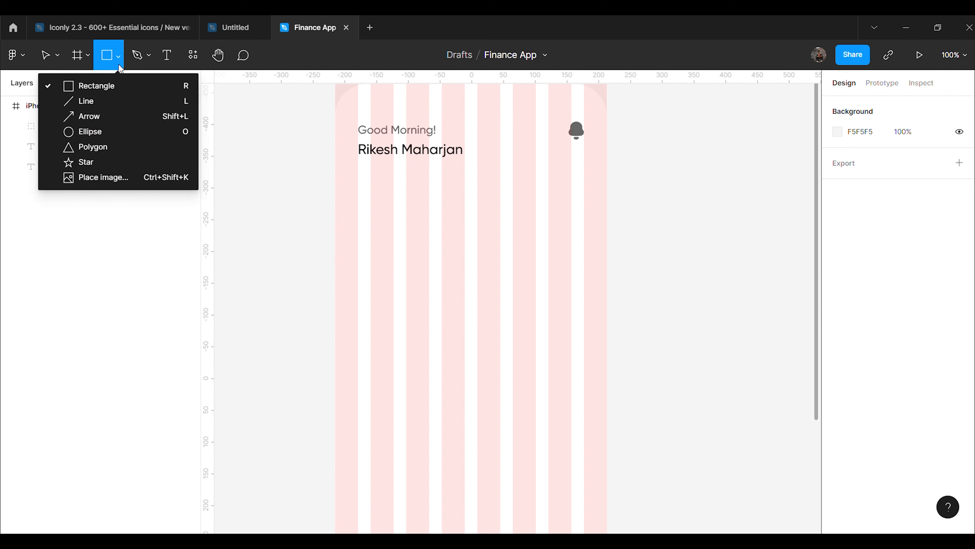
click(96, 86)
mouse_move(362, 224)
mouse_down()
mouse_move(471, 318)
mouse_move(584, 348)
mouse_up()
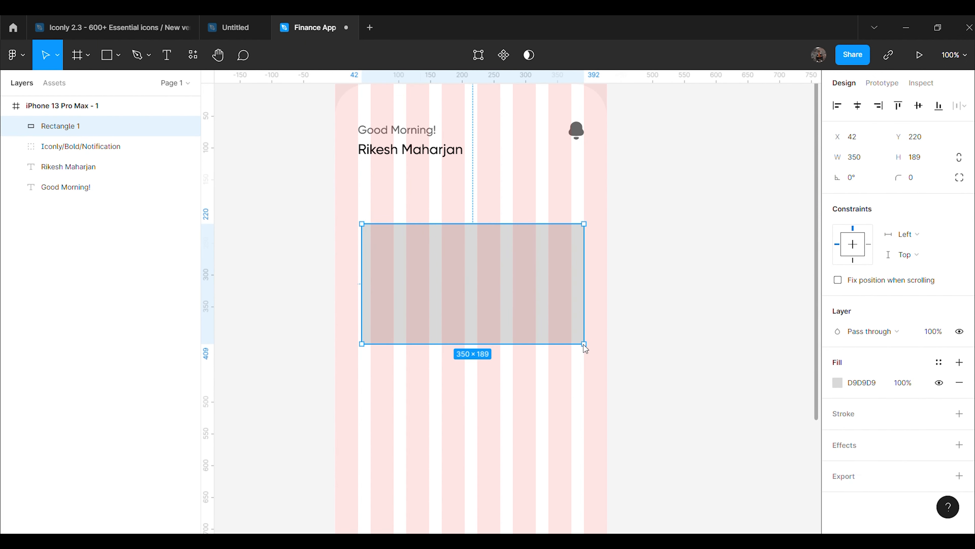
click(959, 161)
click(925, 180)
text(30)
key(Return)
Resize the rectangle to 360 × 200
click(865, 157)
text(36)
key(Return)
click(858, 158)
text(360)
key(Return)
click(916, 162)
text(200)
key(Return)
Move the rectangle under the name, left-aligned with the text at X 36
click(675, 291)
drag(509, 294, 505, 272)
scroll(607, 316, up, 3)
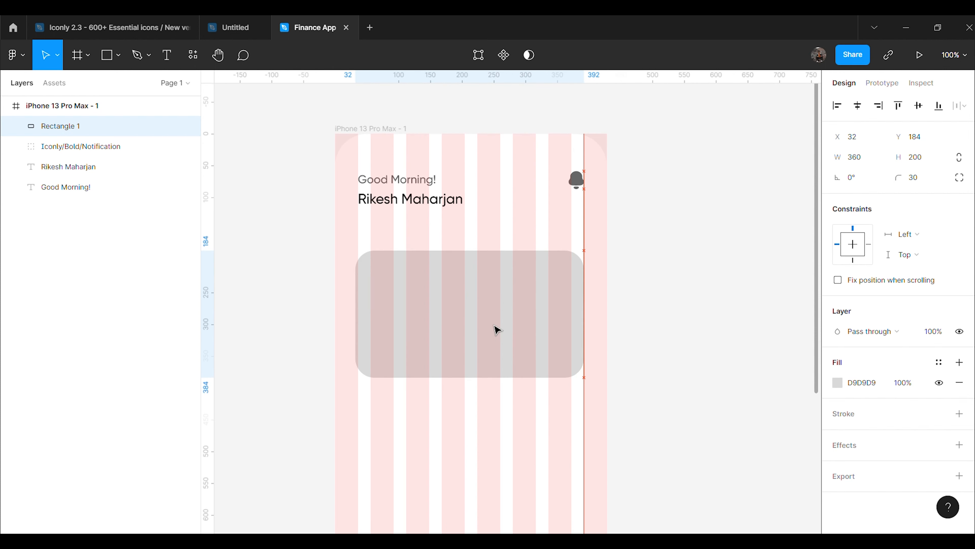
drag(496, 326, 479, 318)
click(680, 274)
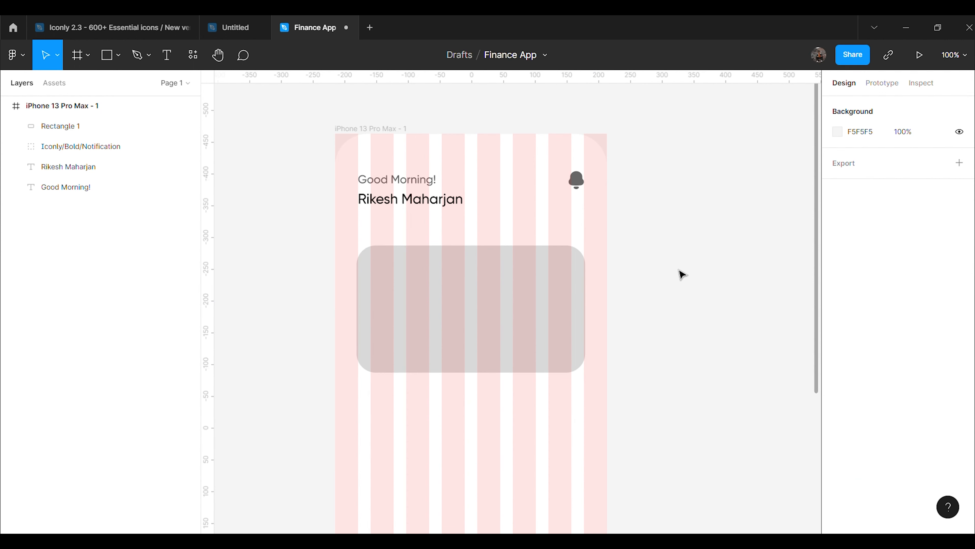
Hide the iPhone frame's layout grid
click(135, 106)
click(939, 300)
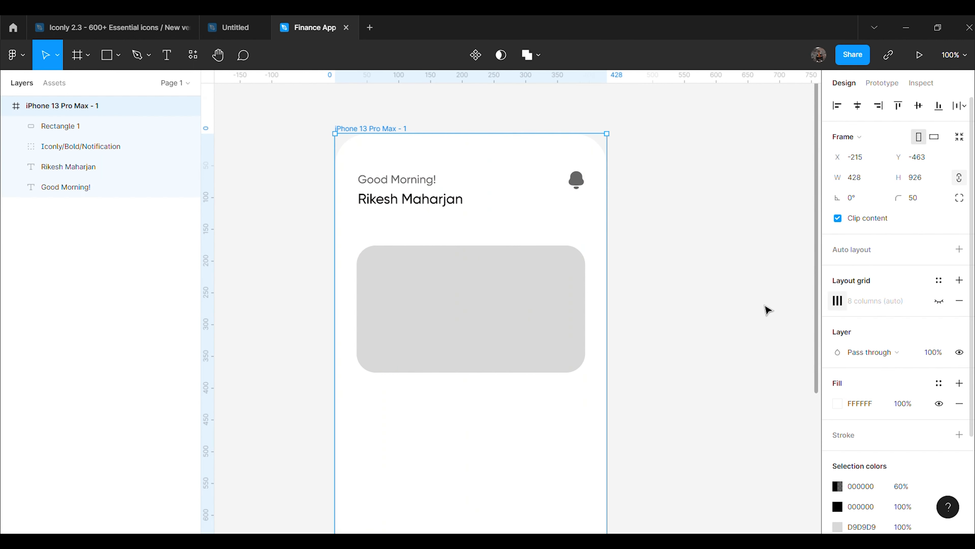
click(702, 311)
scroll(703, 311, down, 1)
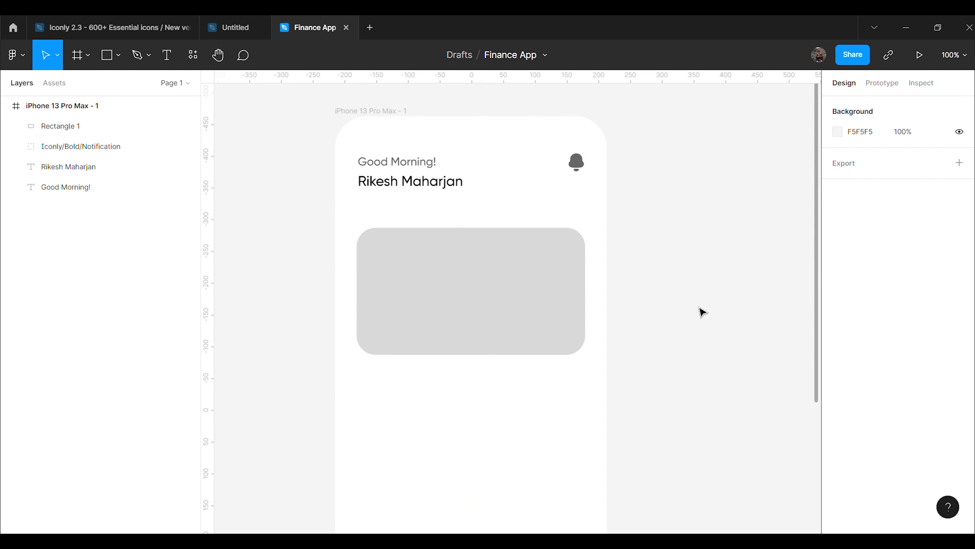
Give the card a radial gradient fill from 8438F9 purple to 8082ED
click(537, 322)
click(845, 381)
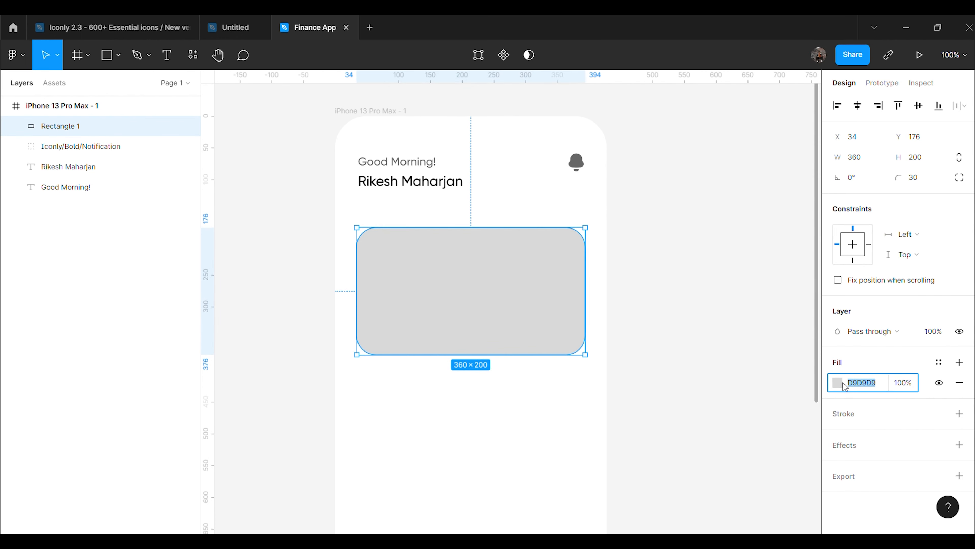
click(844, 384)
click(703, 205)
click(707, 230)
click(695, 163)
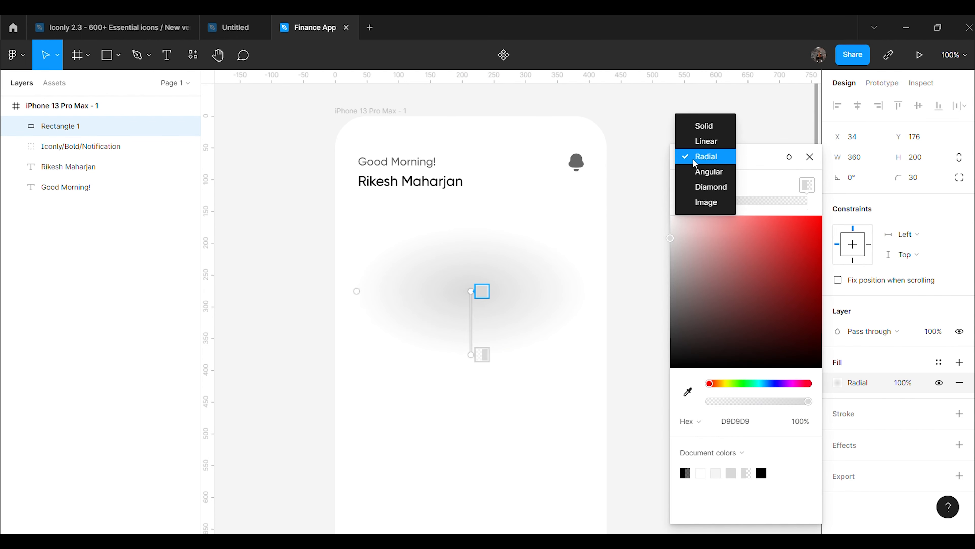
click(777, 150)
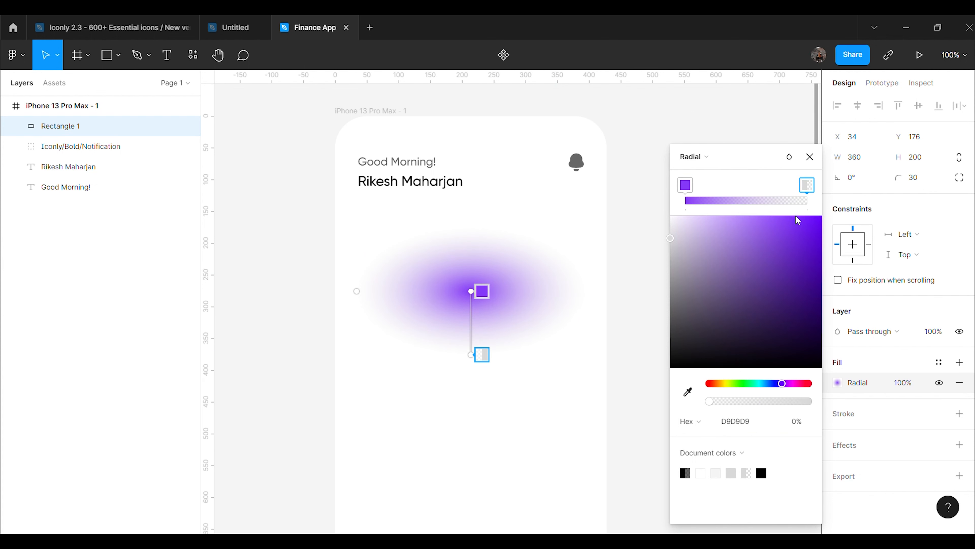
click(751, 423)
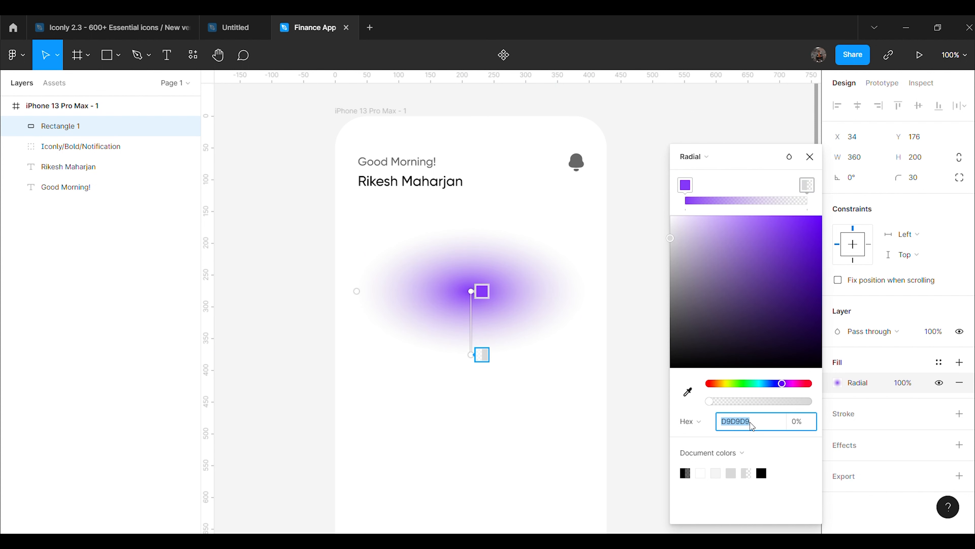
text(8082ED)
key(Return)
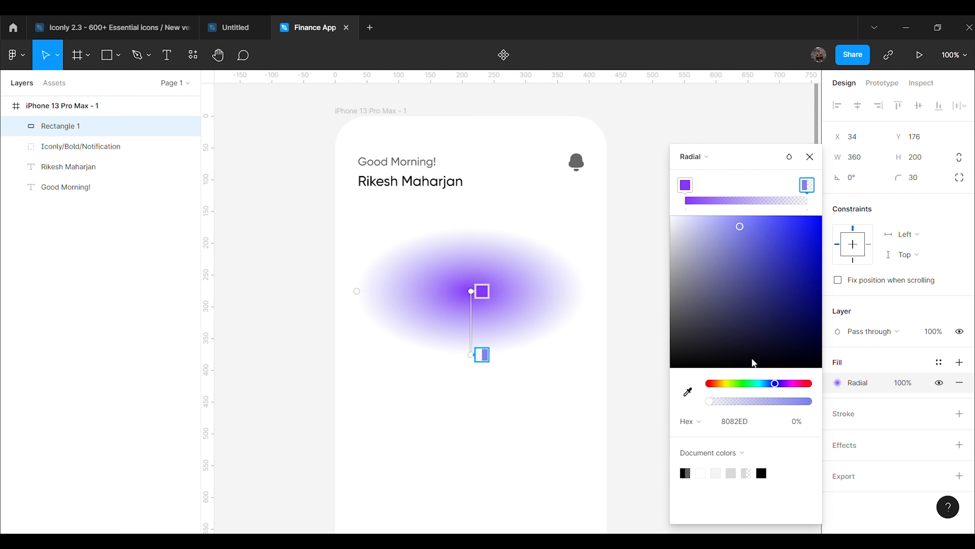
click(809, 156)
click(736, 197)
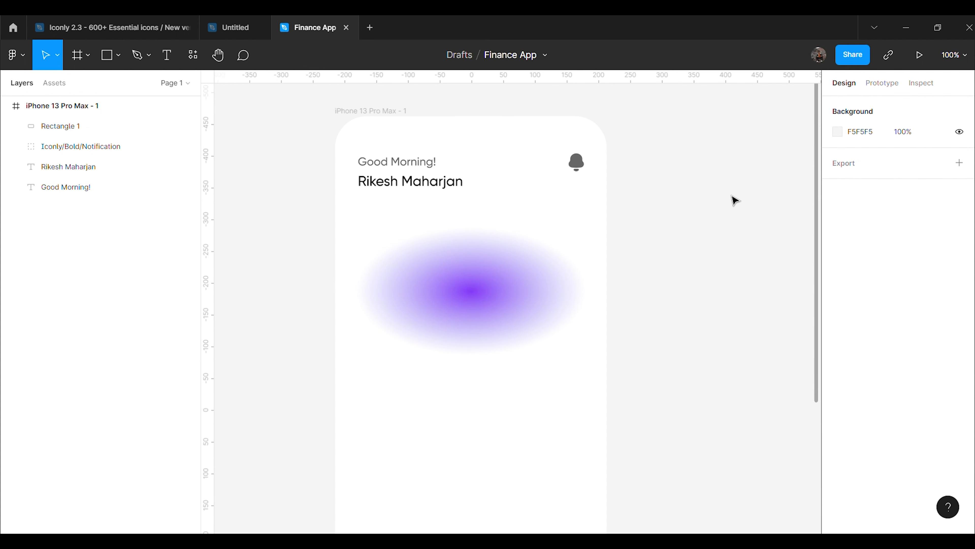
Shift the gradient's centre left and pull its outer edge inward
double_click(548, 276)
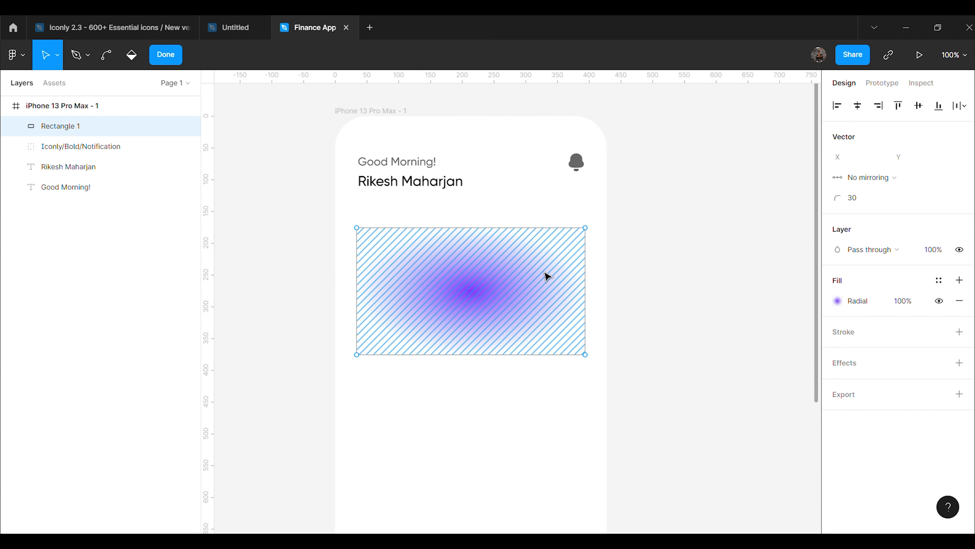
click(164, 61)
double_click(513, 301)
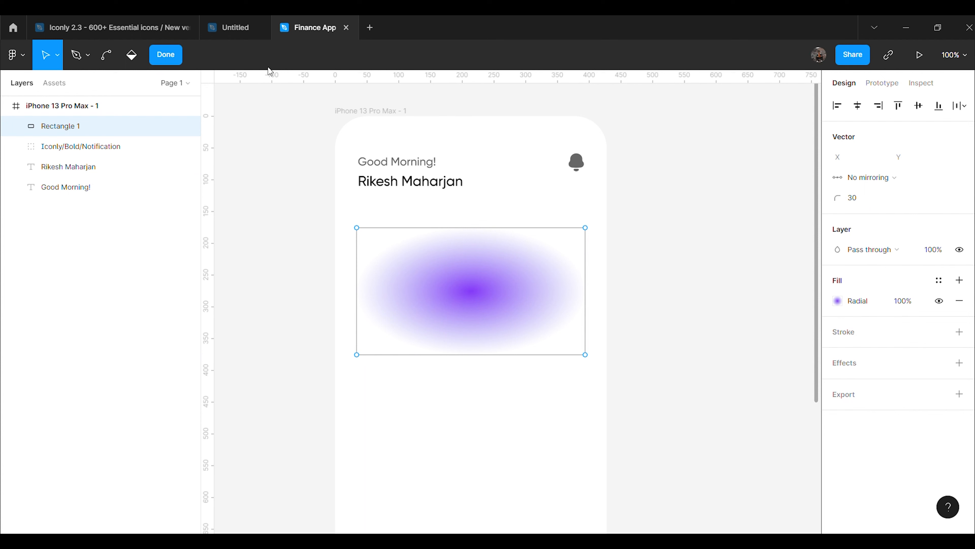
click(175, 57)
click(838, 384)
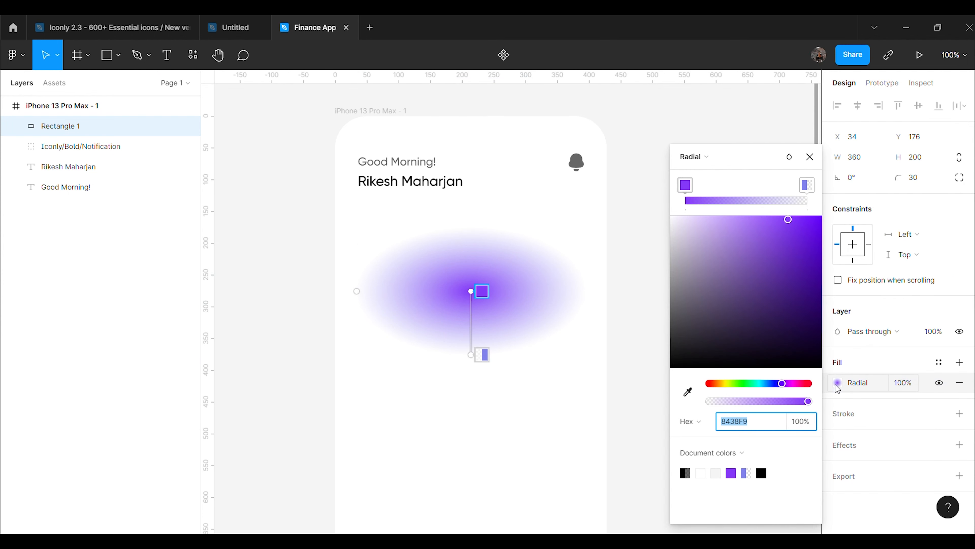
drag(473, 294, 459, 294)
drag(484, 358, 492, 344)
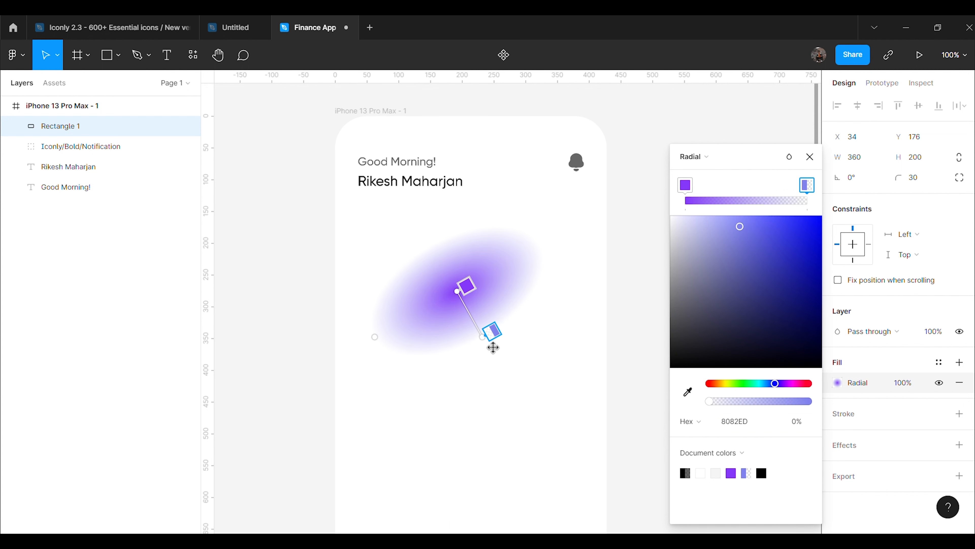
click(809, 156)
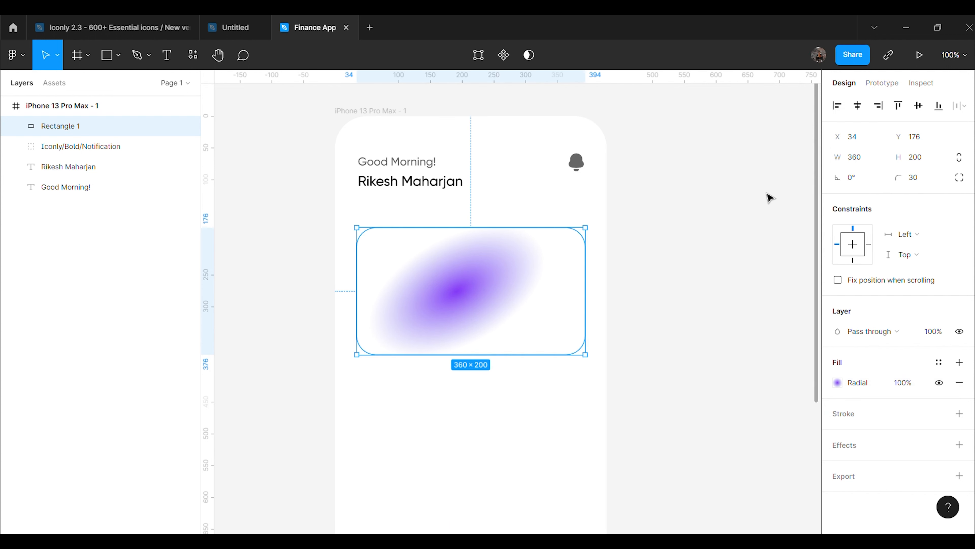
Recentre the gradient, make its axis vertical, and stretch the ellipse across the card
double_click(472, 290)
click(167, 61)
click(838, 383)
drag(467, 298, 486, 293)
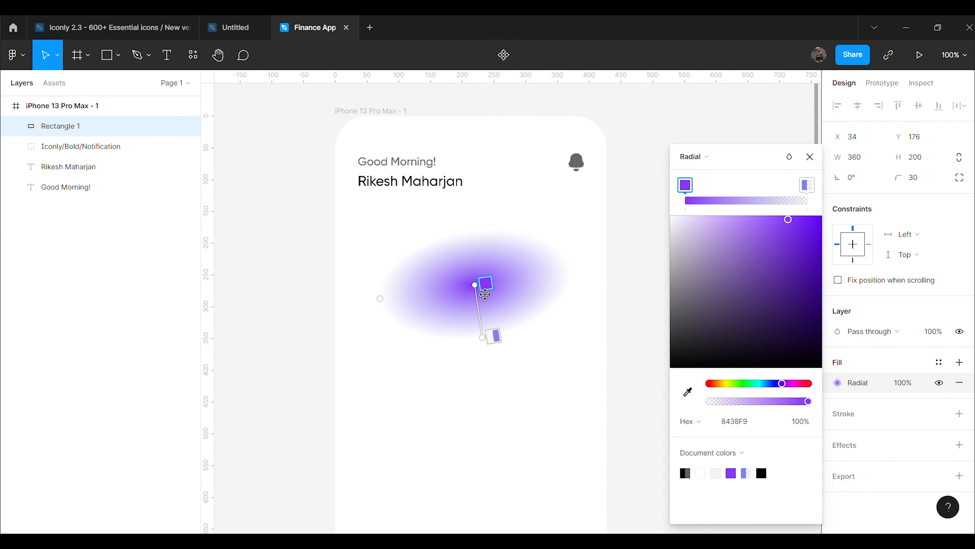
click(494, 336)
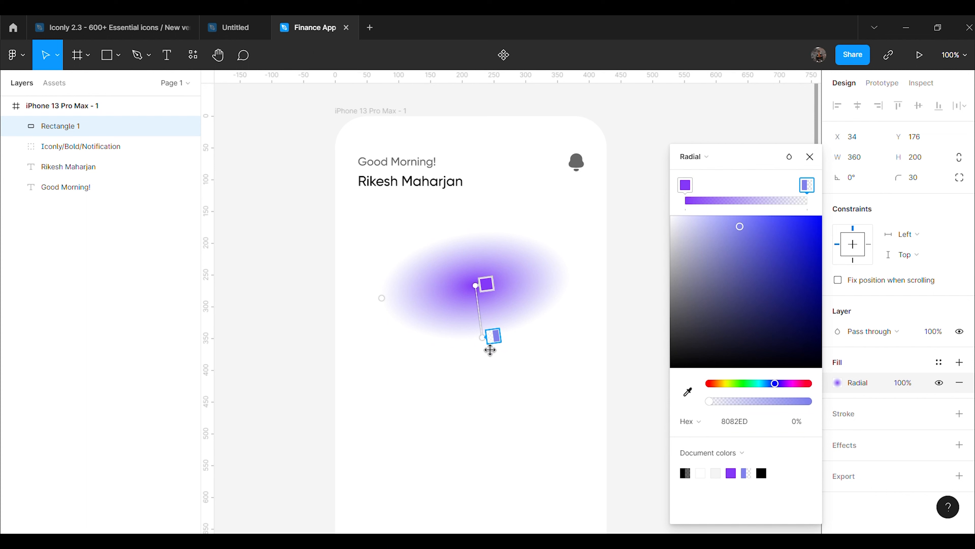
drag(494, 347, 486, 350)
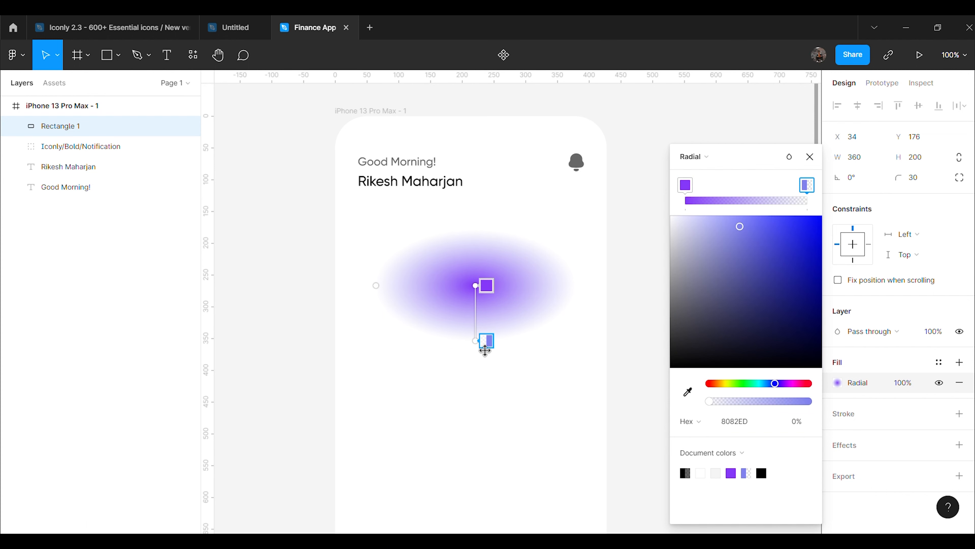
drag(384, 296, 292, 301)
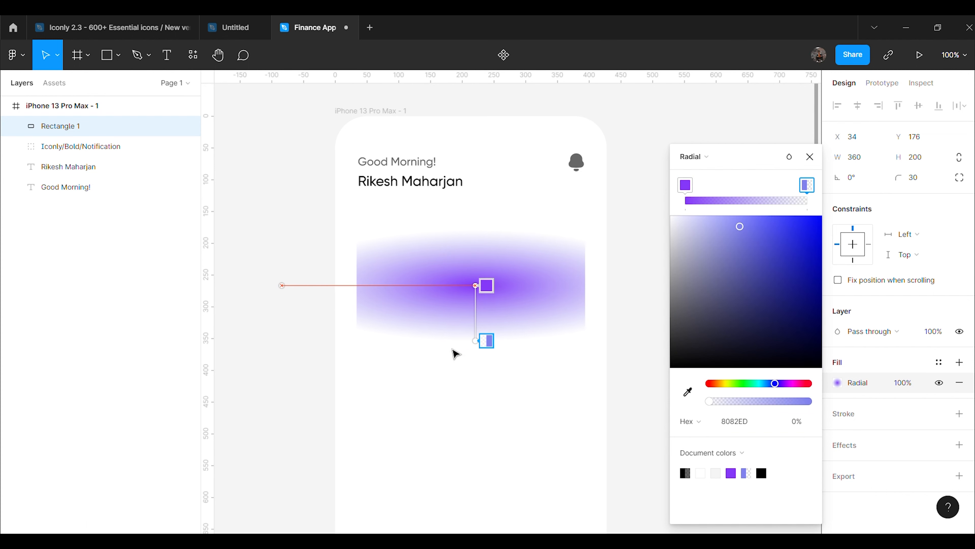
drag(486, 351, 486, 355)
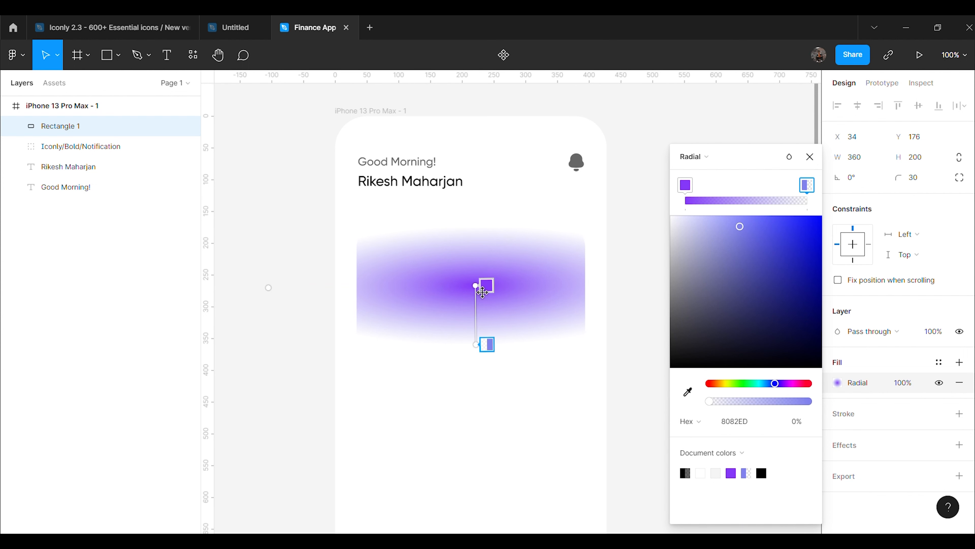
drag(482, 292, 481, 301)
drag(483, 342, 479, 354)
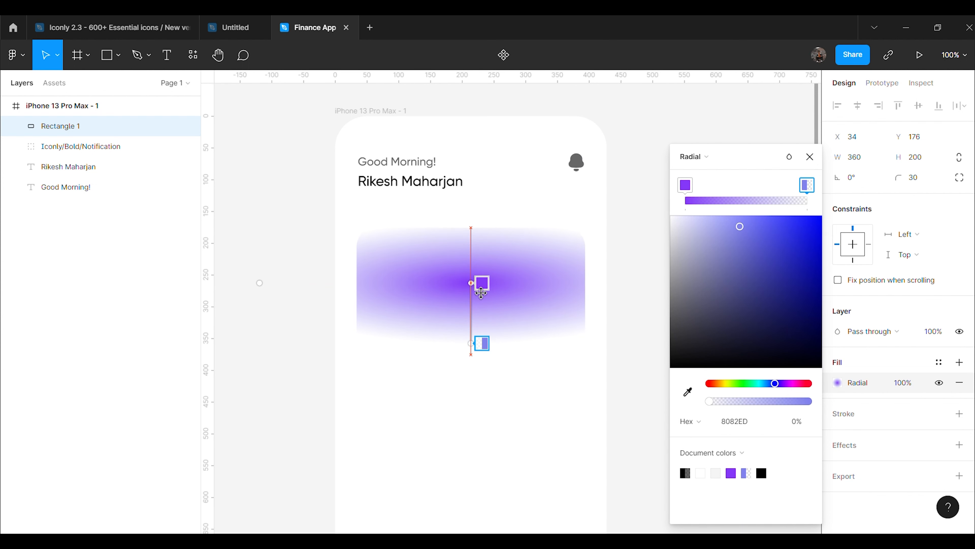
drag(269, 288, 181, 284)
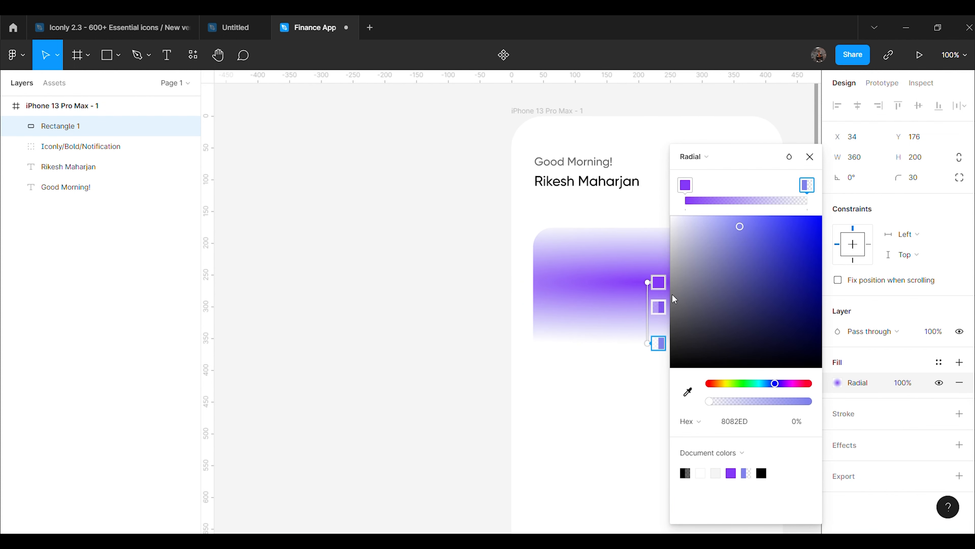
Extend the gradient to the card's bottom edge with the end stop at 100% opacity
drag(745, 164, 888, 169)
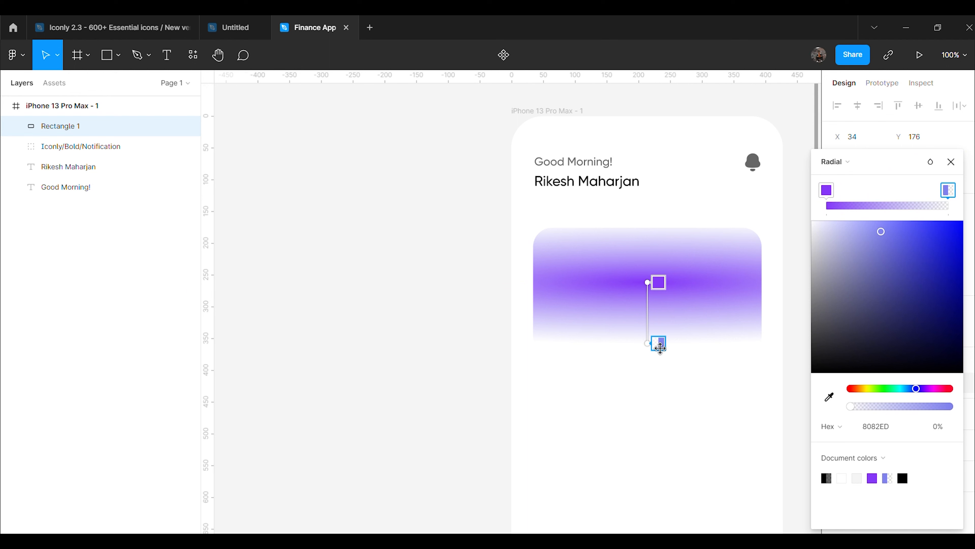
mouse_move(658, 354)
mouse_down()
mouse_move(666, 373)
mouse_move(657, 379)
mouse_move(657, 368)
mouse_up()
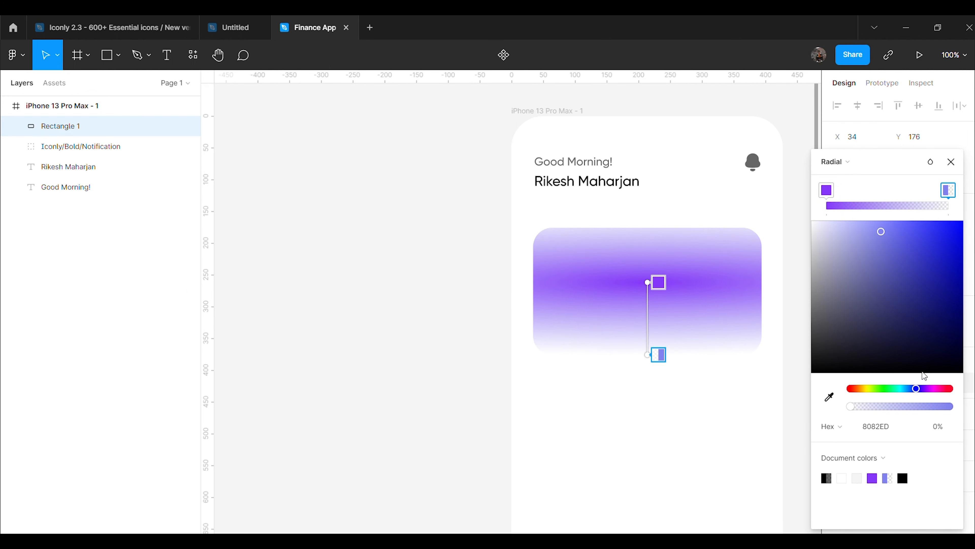
click(933, 427)
text(100)
key(Return)
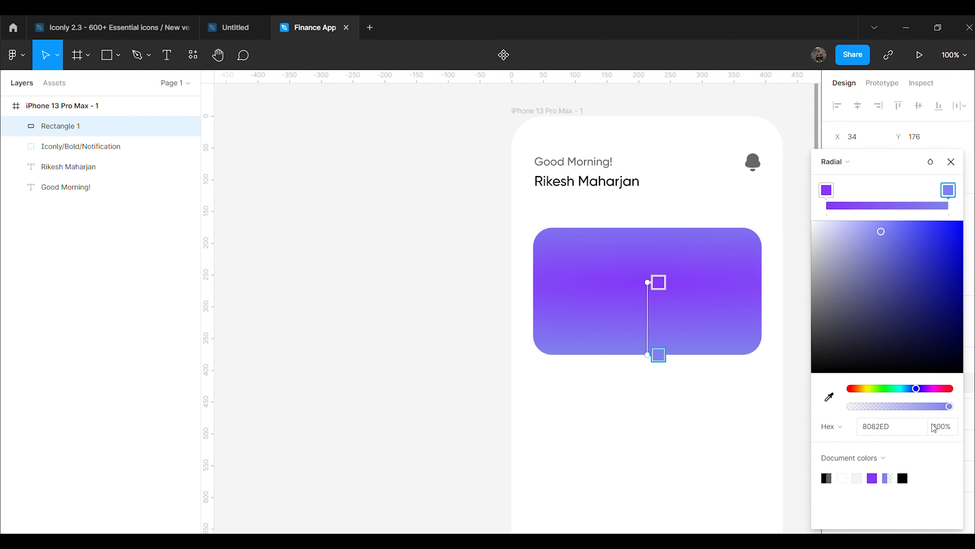
drag(647, 282, 648, 286)
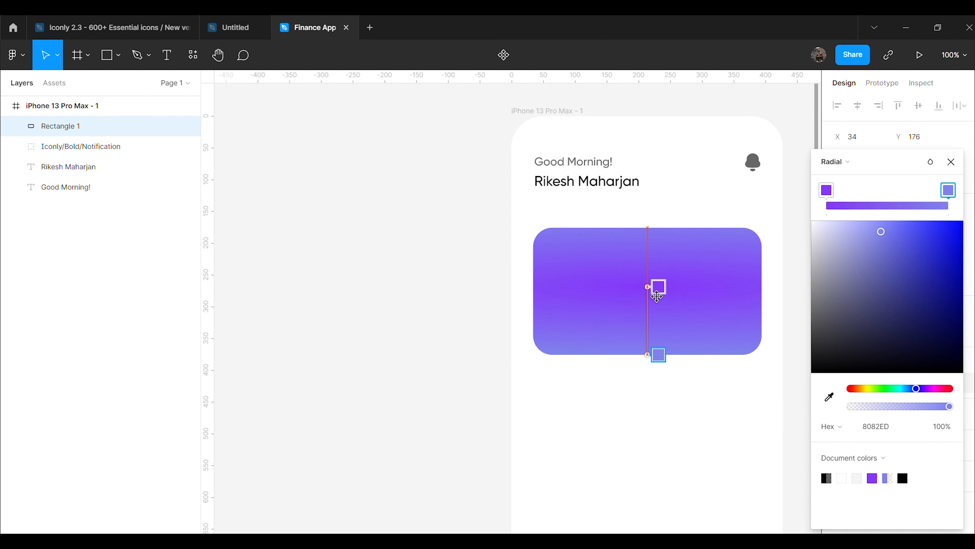
click(661, 289)
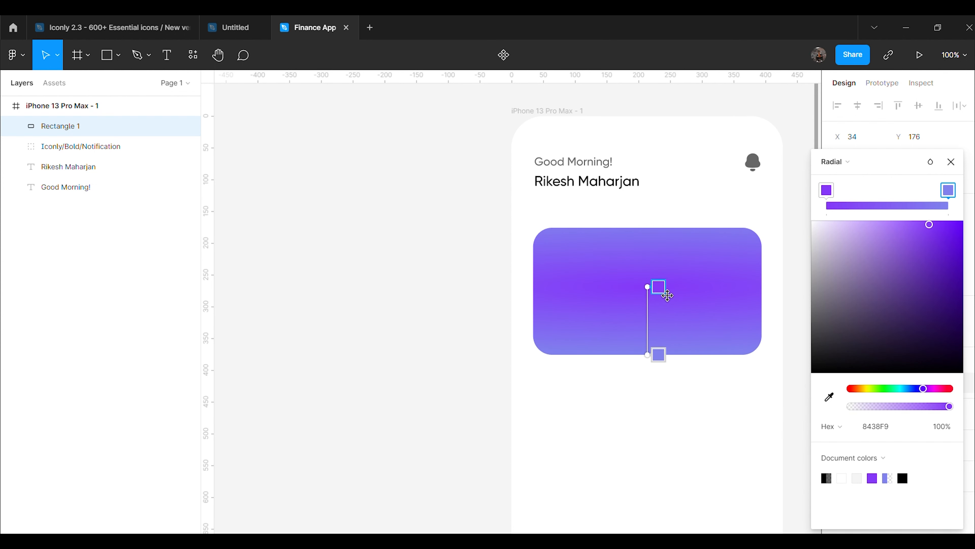
drag(659, 366, 660, 362)
Move the radial gradient's centre lower on the card and stretch its outer radius downward
click(951, 161)
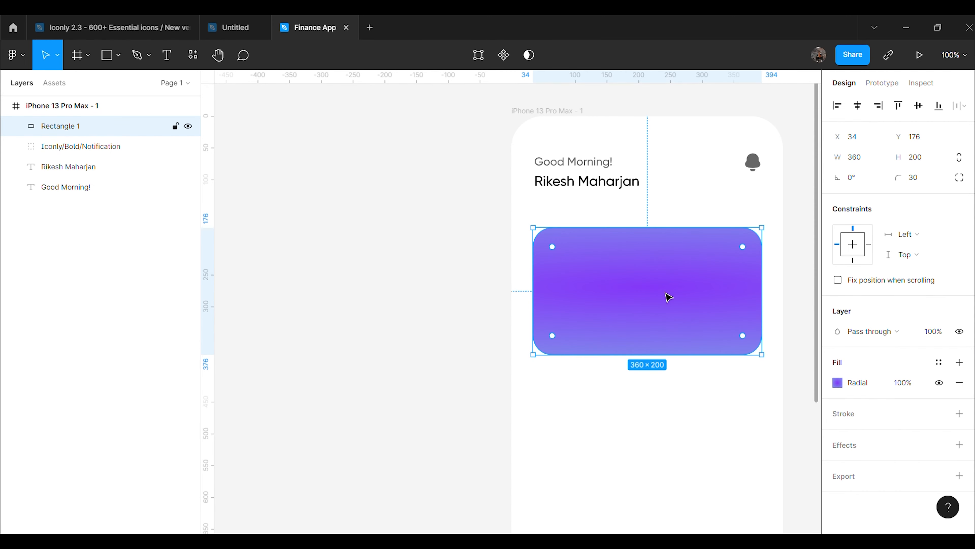
click(837, 382)
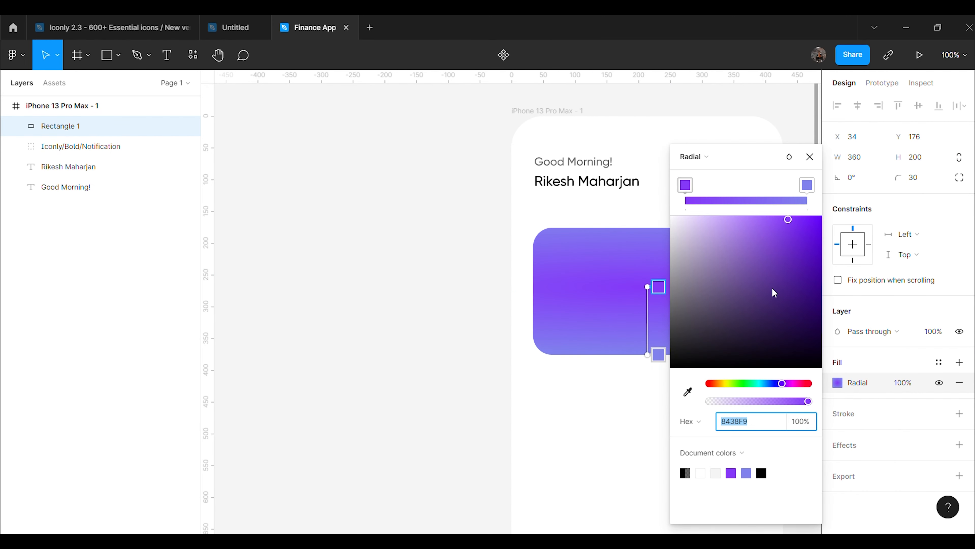
drag(755, 163, 353, 188)
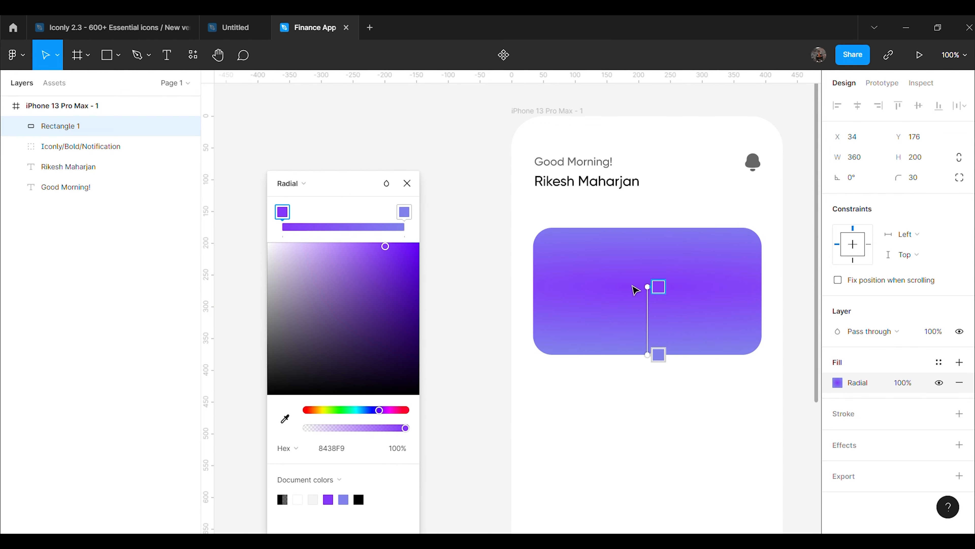
drag(661, 297, 658, 312)
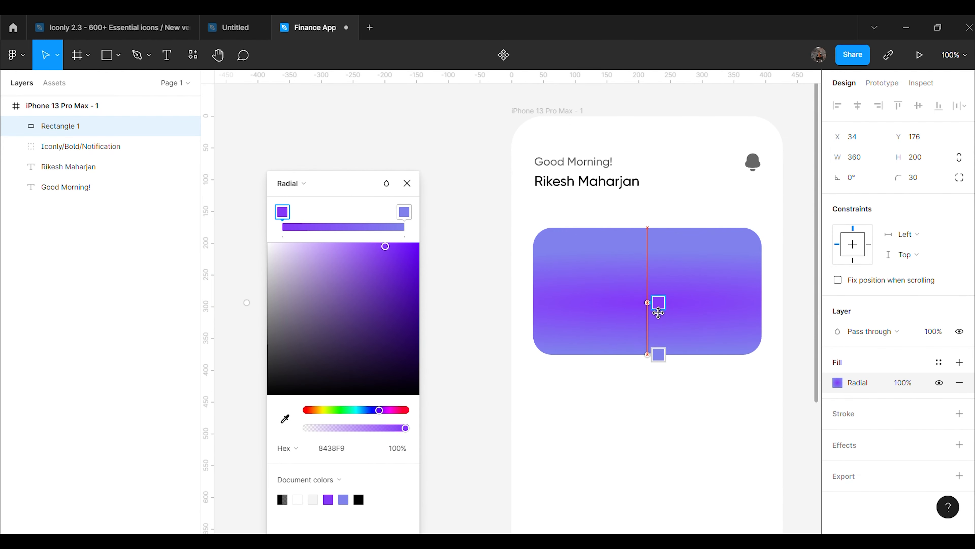
mouse_move(656, 300)
mouse_down()
mouse_move(614, 292)
mouse_move(659, 299)
mouse_up()
mouse_move(657, 362)
mouse_down()
mouse_move(662, 392)
mouse_move(658, 357)
mouse_up()
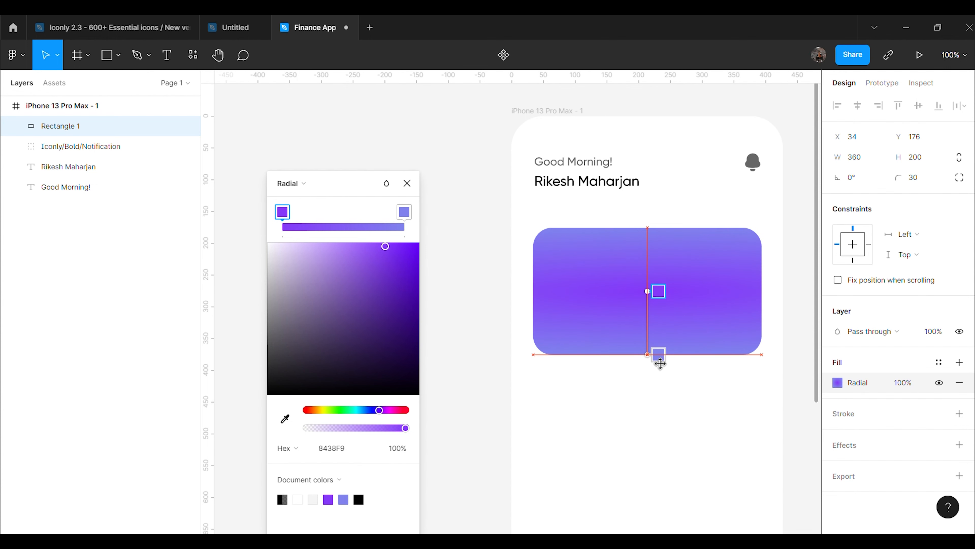
mouse_move(656, 299)
mouse_down()
mouse_move(595, 284)
mouse_move(655, 303)
mouse_up()
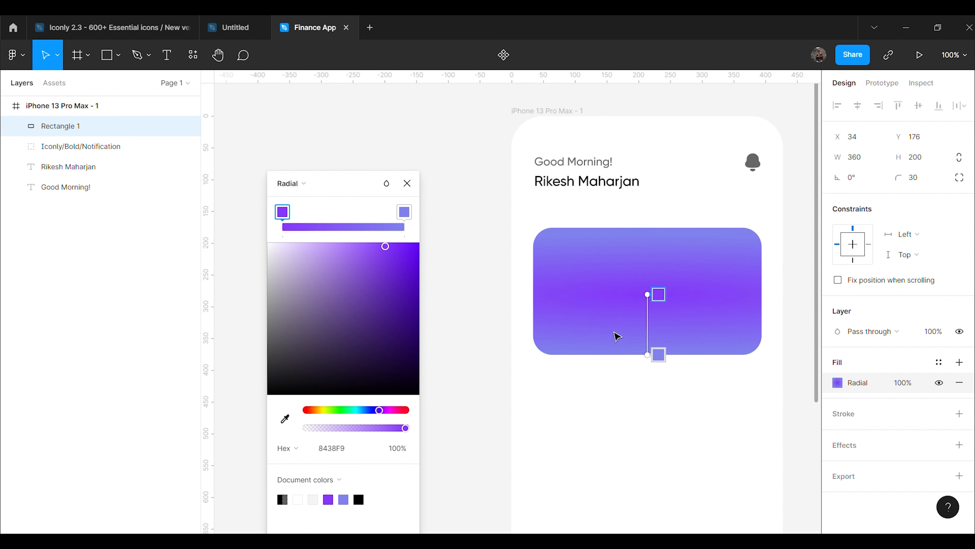
click(655, 300)
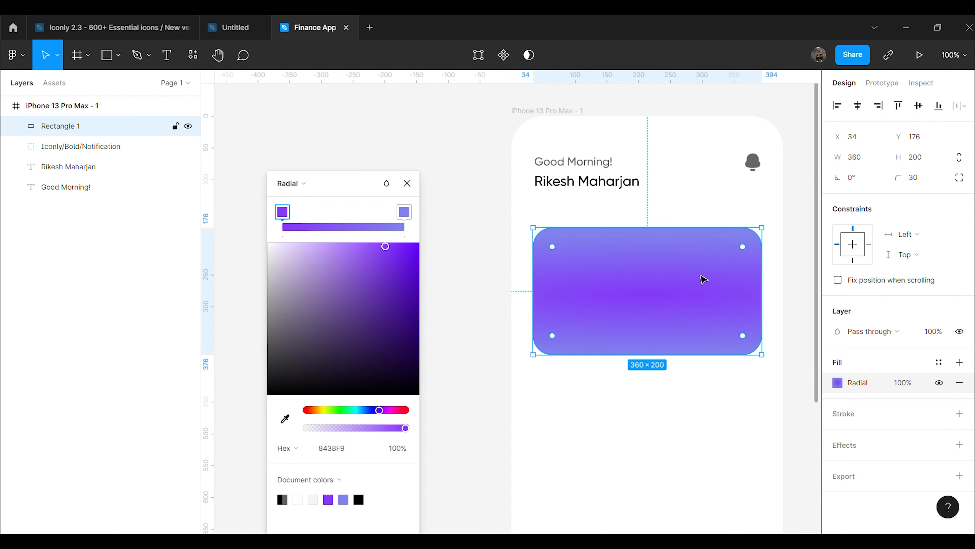
Widen the gradient slightly, discard trial extra stops, and undo the diagonal rotation
click(838, 385)
click(837, 382)
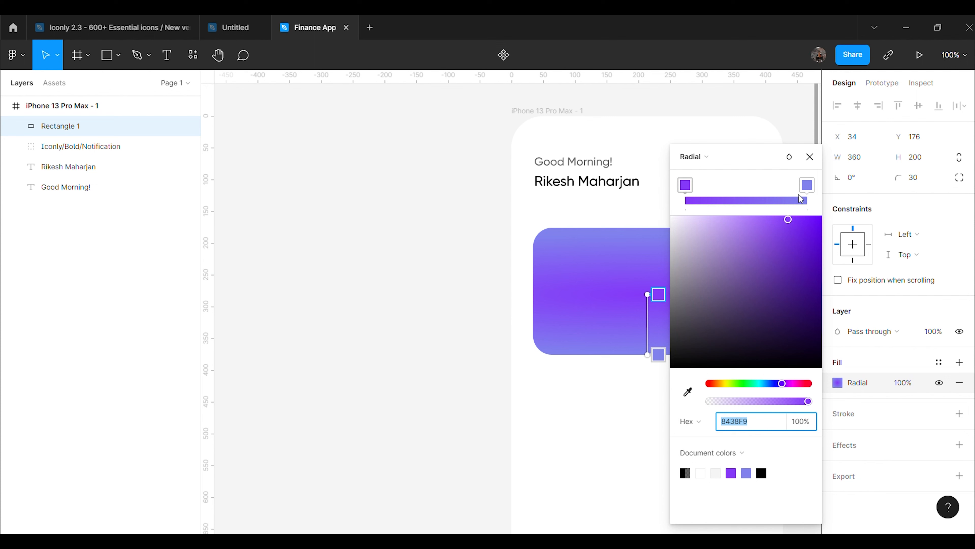
click(807, 186)
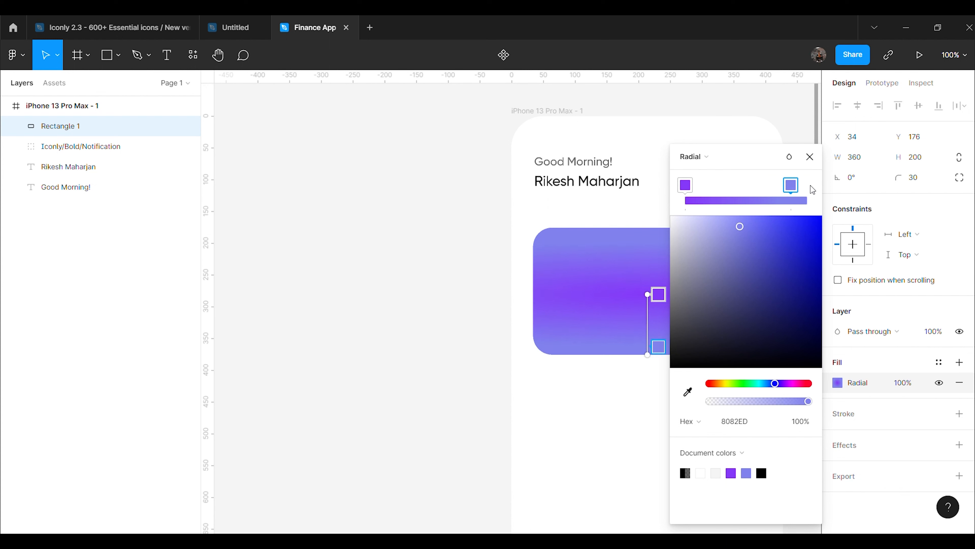
mouse_move(660, 362)
mouse_down()
mouse_move(672, 374)
mouse_move(669, 367)
mouse_up()
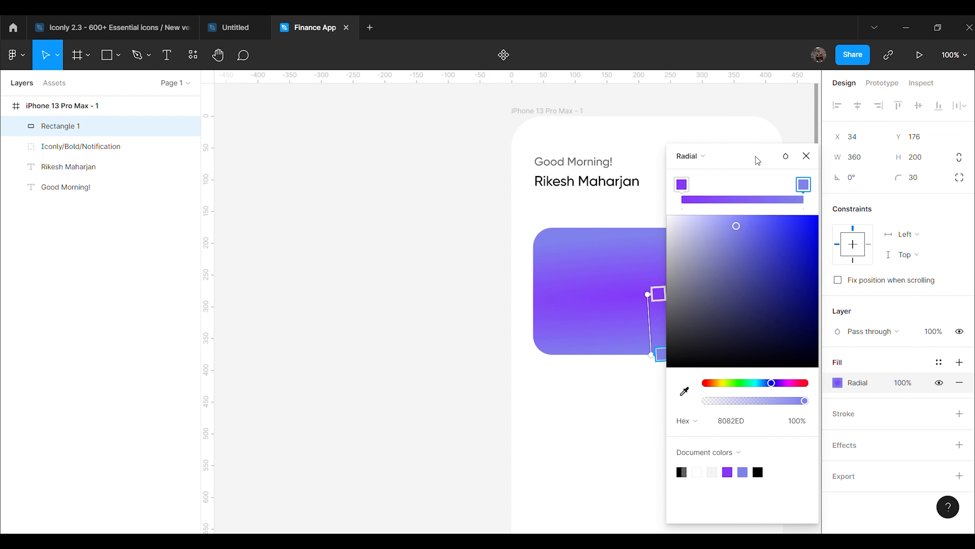
drag(755, 156, 401, 197)
click(399, 241)
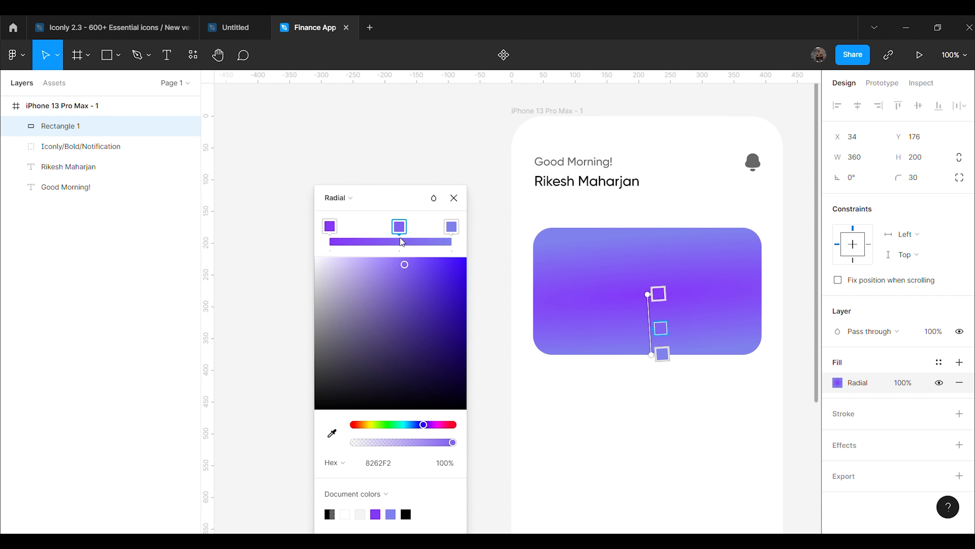
key(Delete)
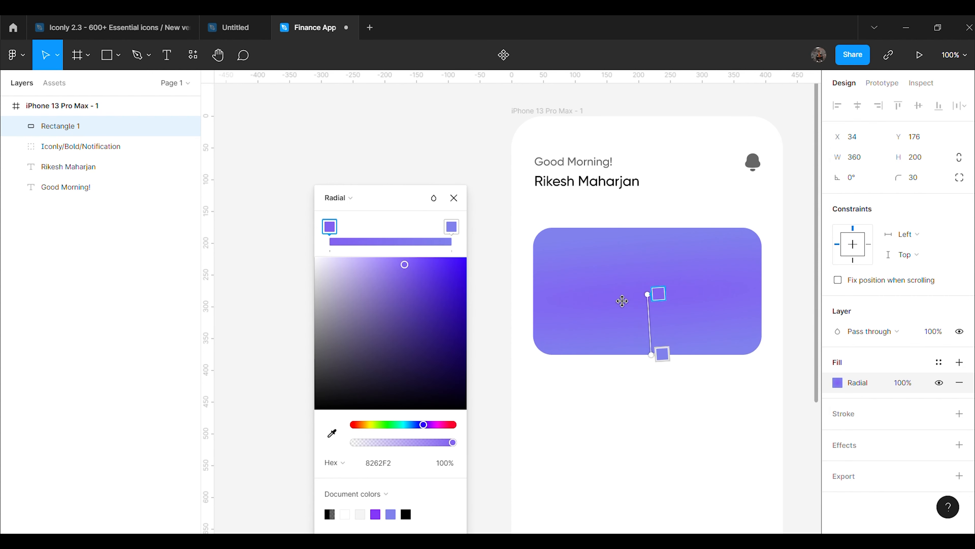
click(648, 300)
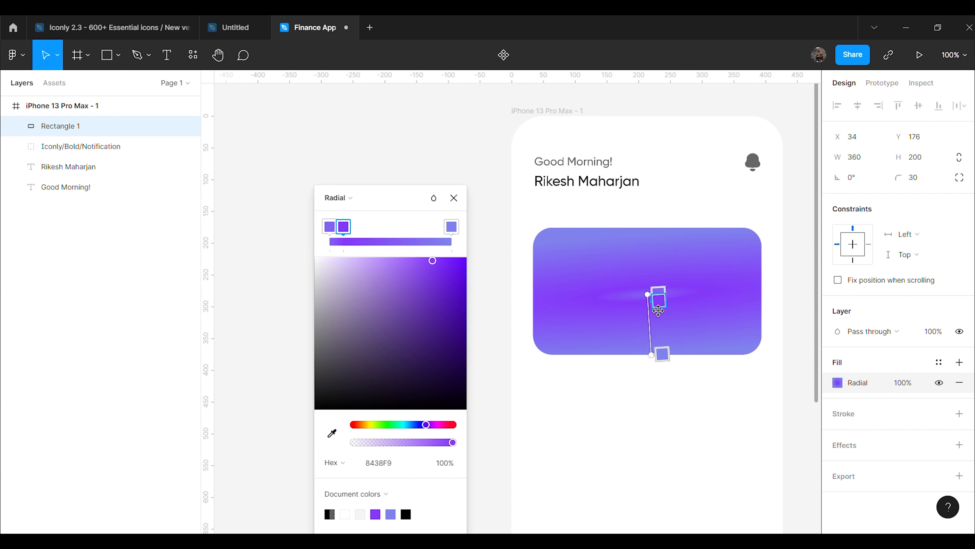
key(Delete)
drag(660, 303, 606, 308)
key(ctrl+z)
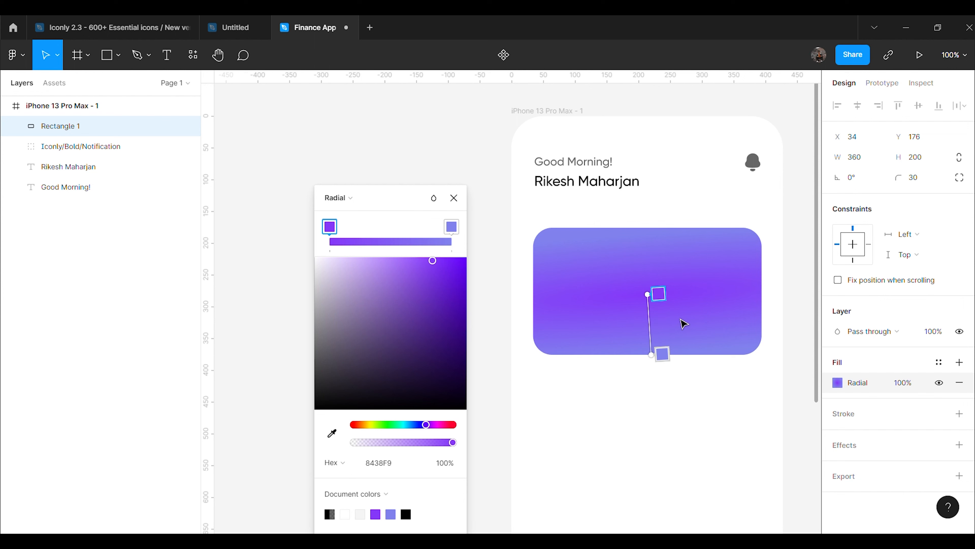
key(ctrl+z)
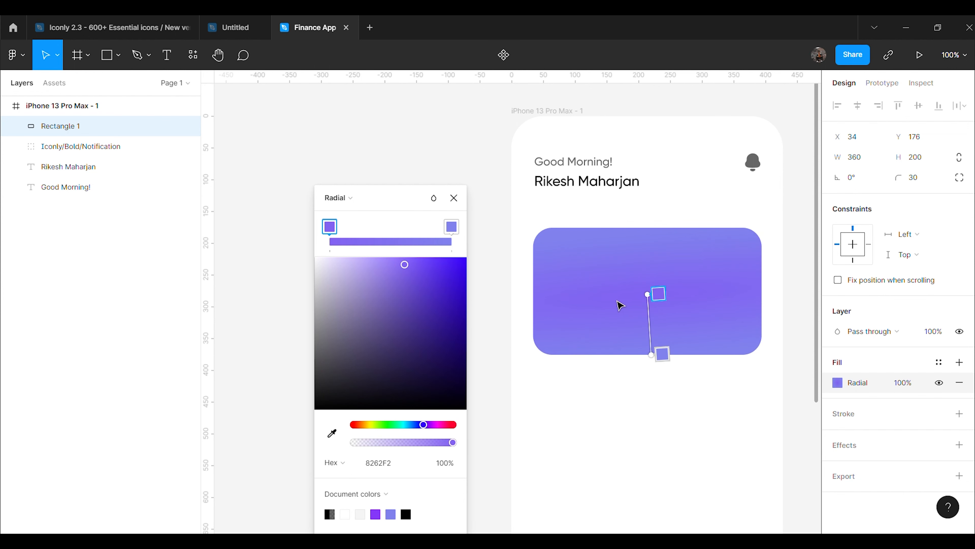
Snap the gradient centre to the card's centre and add a vivid purple middle stop
mouse_move(647, 296)
mouse_down()
mouse_move(654, 292)
mouse_move(659, 302)
mouse_up()
drag(661, 359, 659, 358)
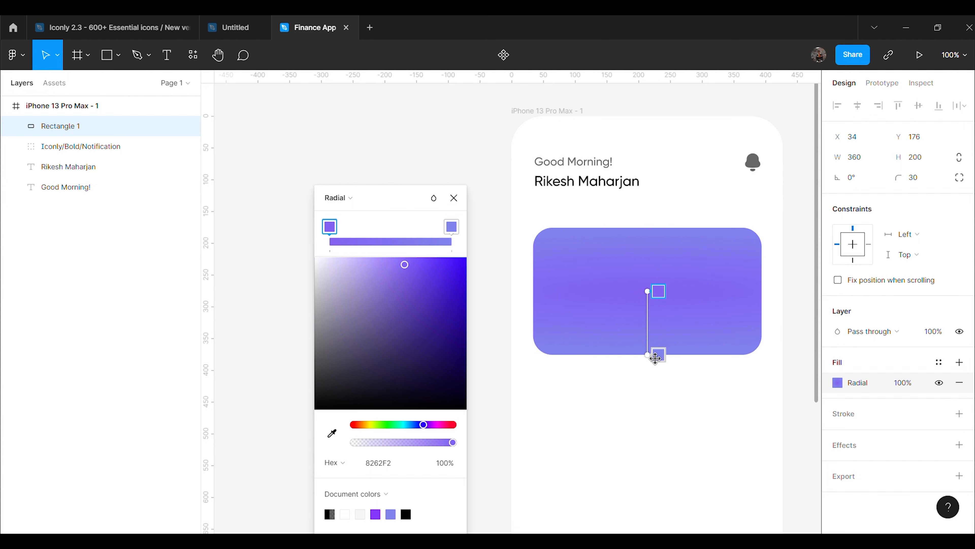
click(659, 291)
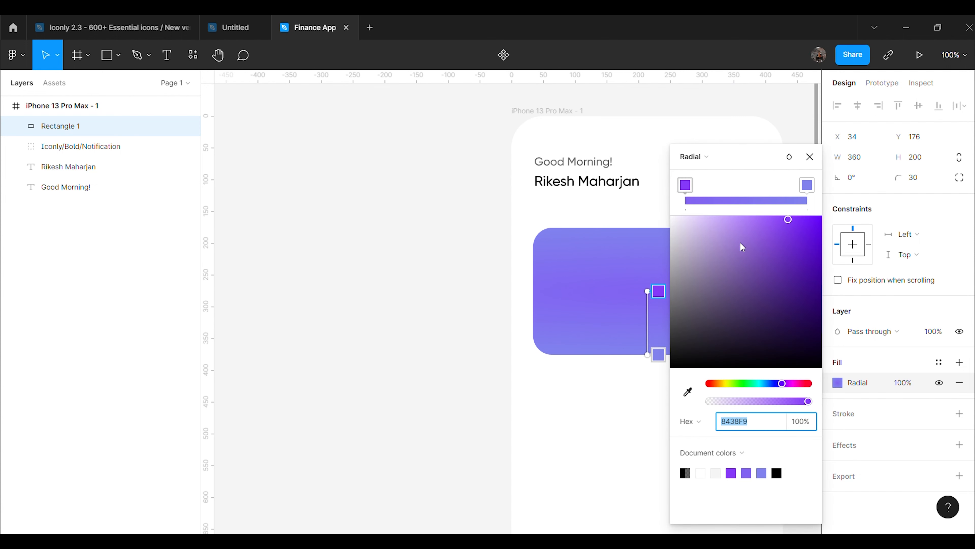
click(716, 186)
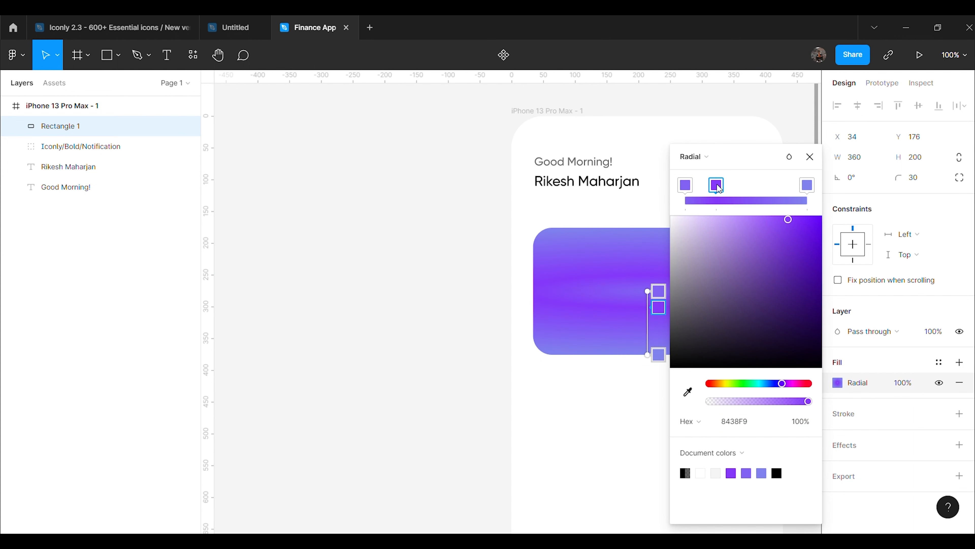
drag(718, 187, 751, 208)
Place the 8438F9 purple stop beside the first stop at 93.44% opacity
click(686, 186)
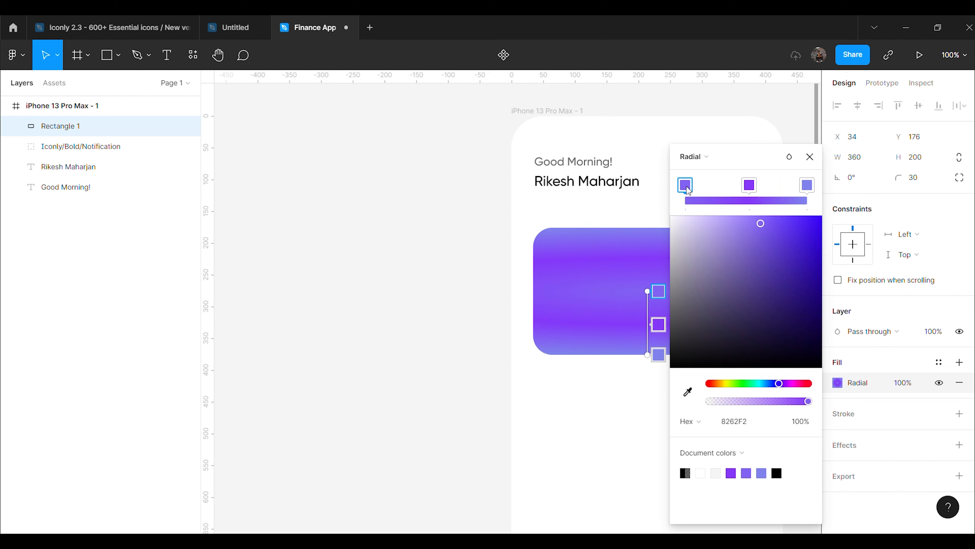
mouse_move(662, 314)
mouse_down()
mouse_move(620, 286)
mouse_move(658, 291)
mouse_move(658, 301)
mouse_up()
drag(750, 187, 683, 192)
drag(664, 295, 665, 298)
drag(691, 187, 704, 187)
click(798, 421)
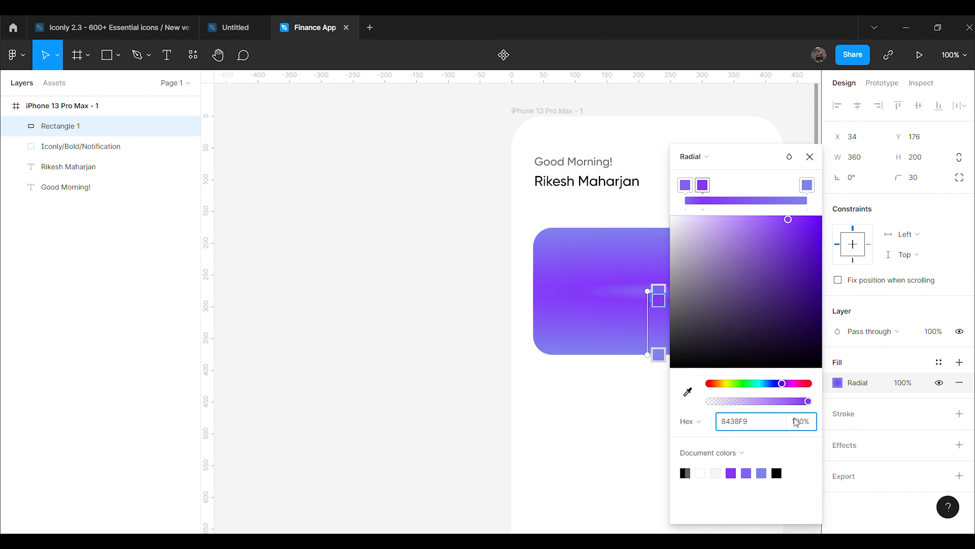
text(93.44)
key(Return)
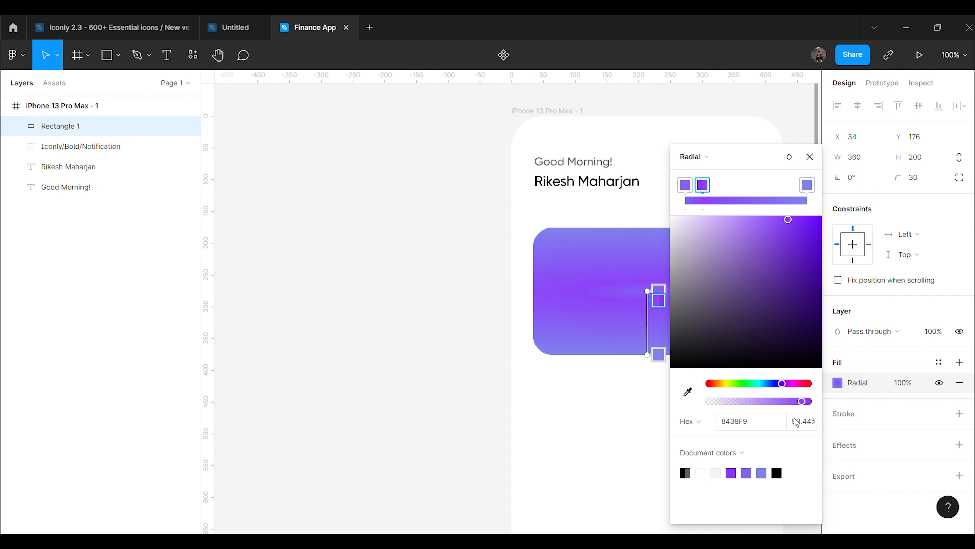
drag(703, 188, 671, 190)
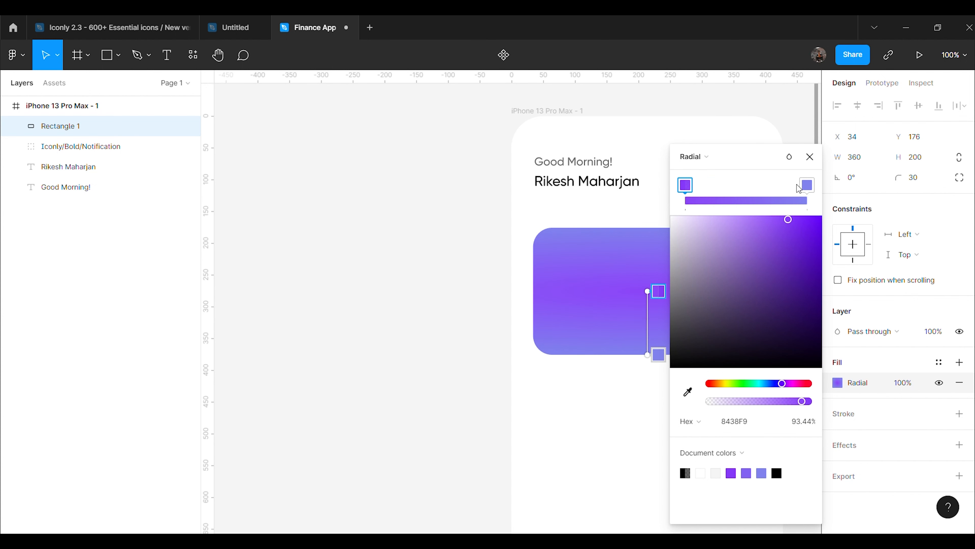
click(810, 164)
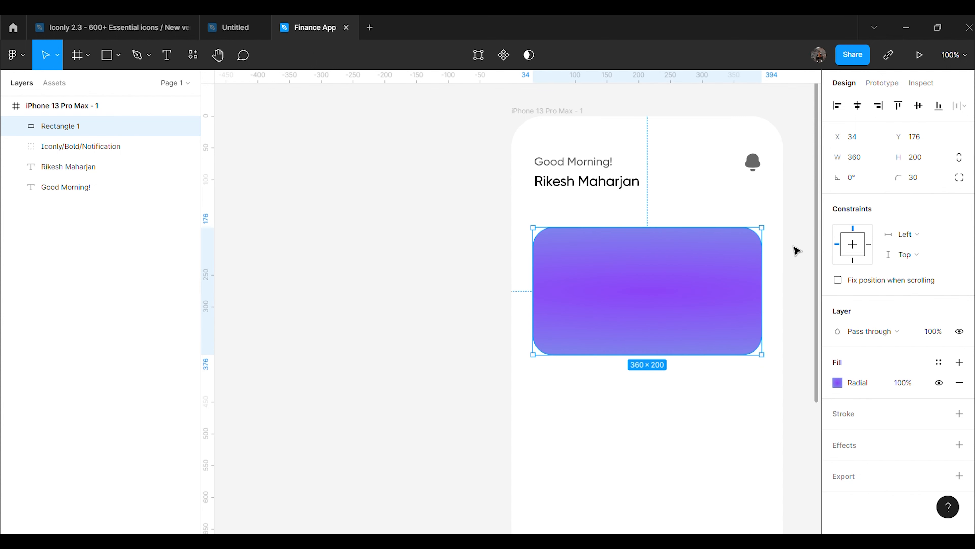
Reselect the card and nudge its radial gradient handles, undoing an accidental card move
click(801, 300)
scroll(806, 301, right, 5)
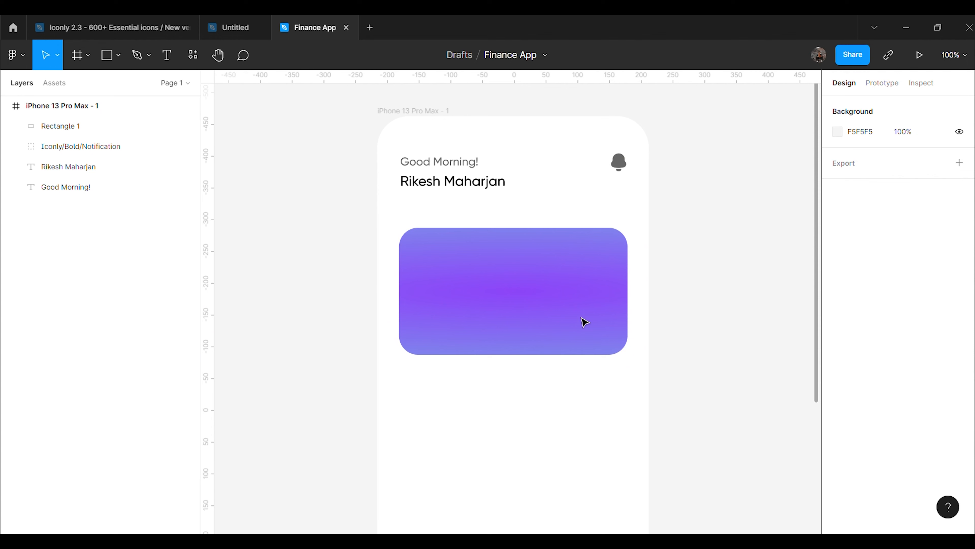
click(583, 322)
click(837, 383)
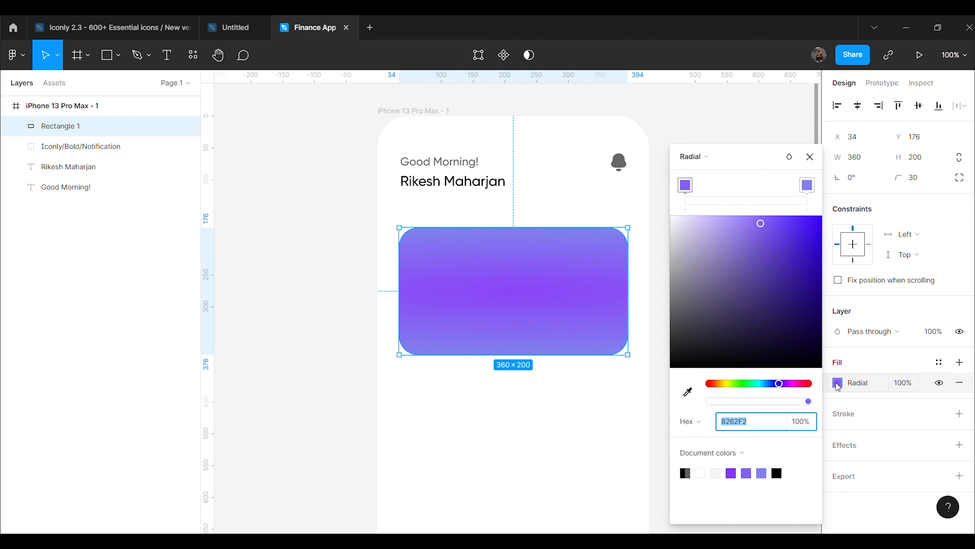
mouse_move(529, 302)
mouse_down()
mouse_move(482, 296)
mouse_move(522, 304)
mouse_up()
click(515, 297)
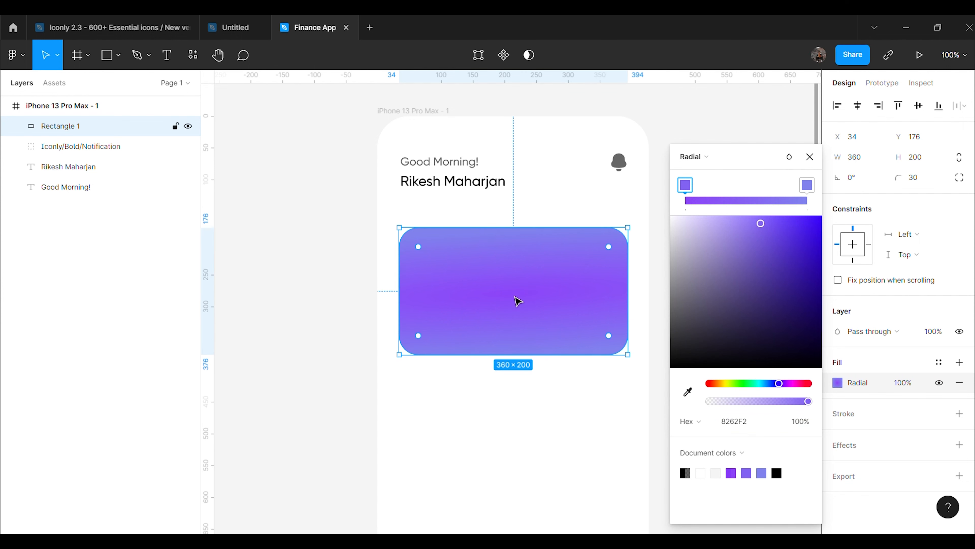
mouse_move(419, 255)
mouse_down()
mouse_move(440, 263)
mouse_move(424, 255)
mouse_move(431, 261)
mouse_up()
key(ctrl+z)
key(ctrl+z)
Keep the fill radial and rework its colour stops, deleting the extra middle stops
click(694, 156)
click(802, 161)
click(774, 199)
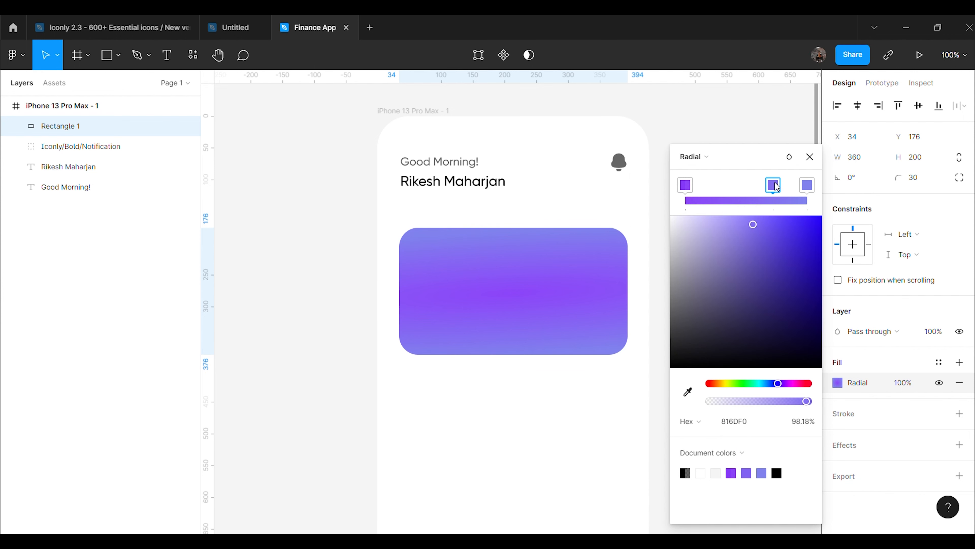
drag(779, 191, 747, 187)
key(Delete)
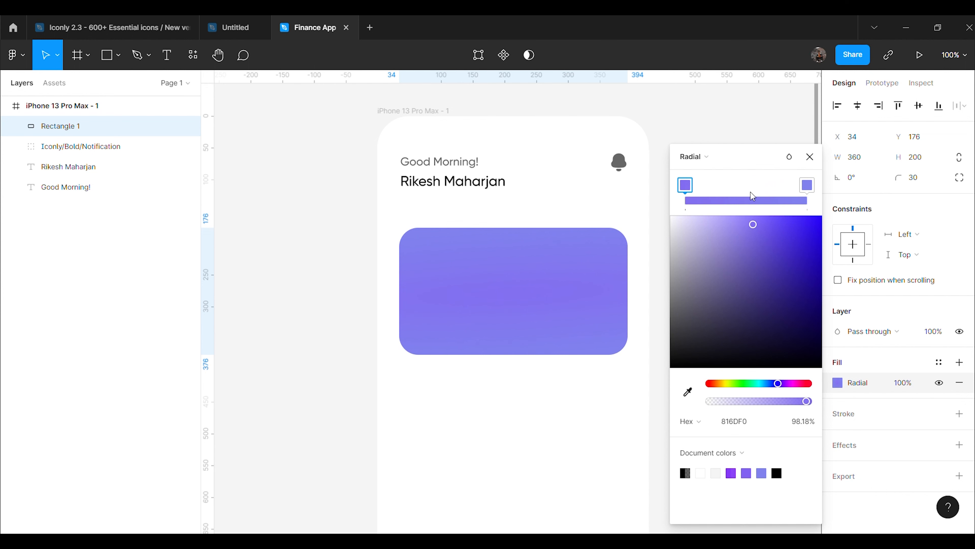
drag(686, 186, 655, 198)
click(712, 187)
key(Delete)
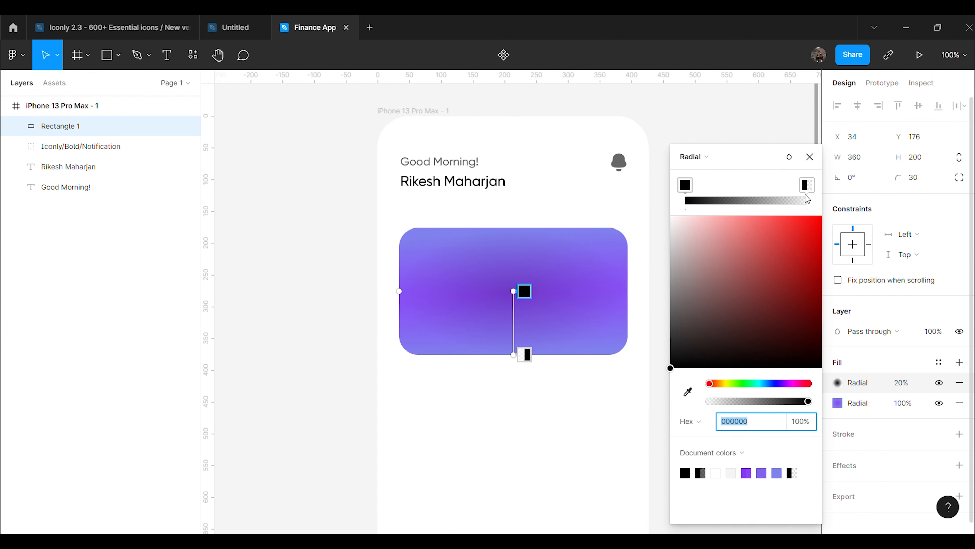
Set the overlay fill's gradient stop colour to 8262F2
click(807, 189)
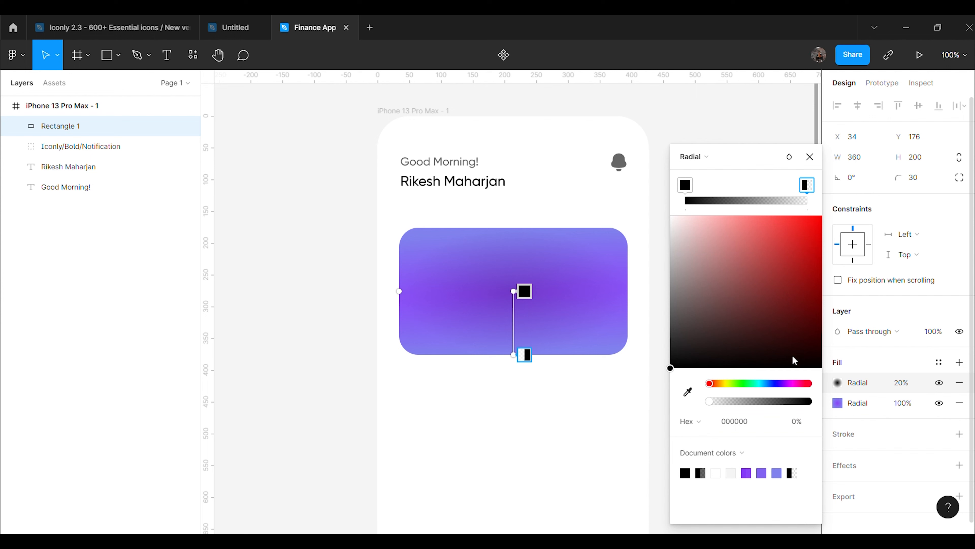
click(834, 403)
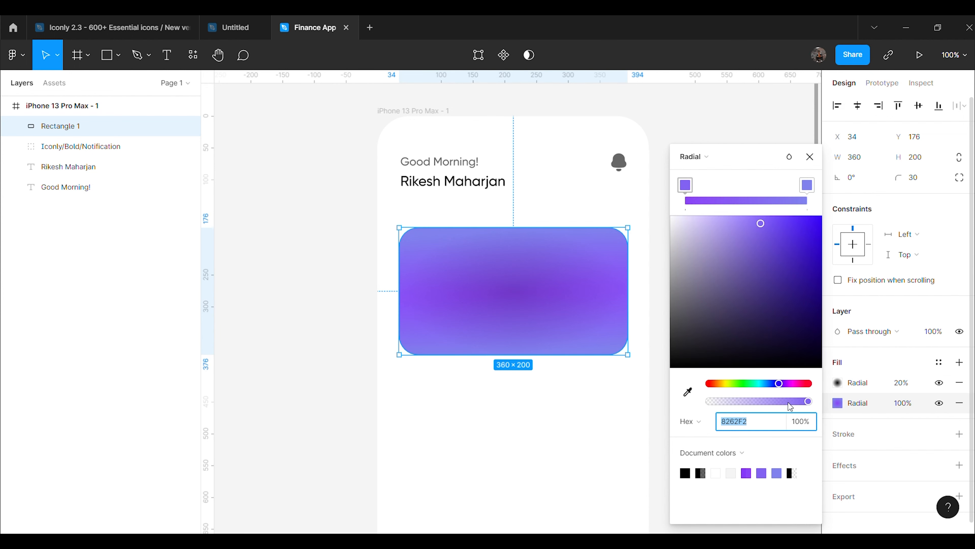
click(837, 402)
click(836, 383)
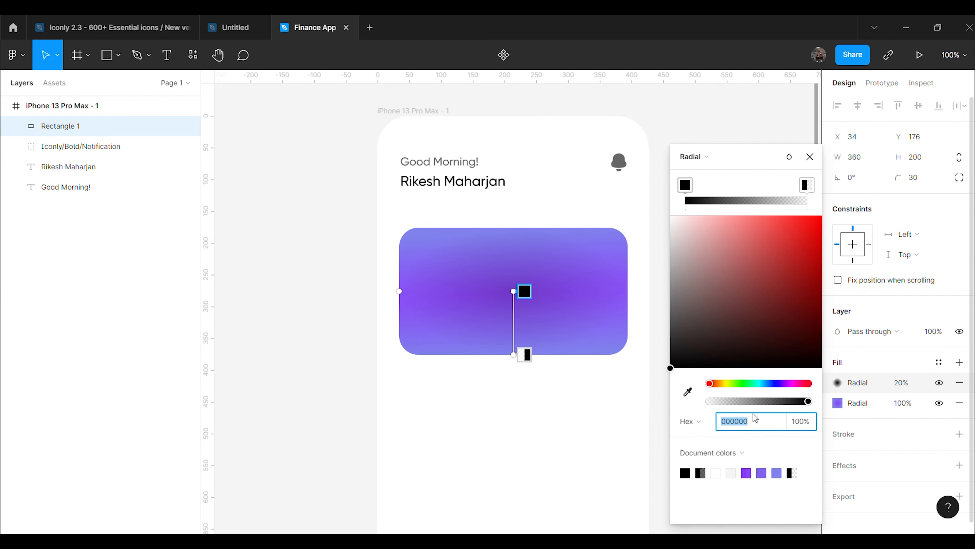
text(8262F2)
key(Return)
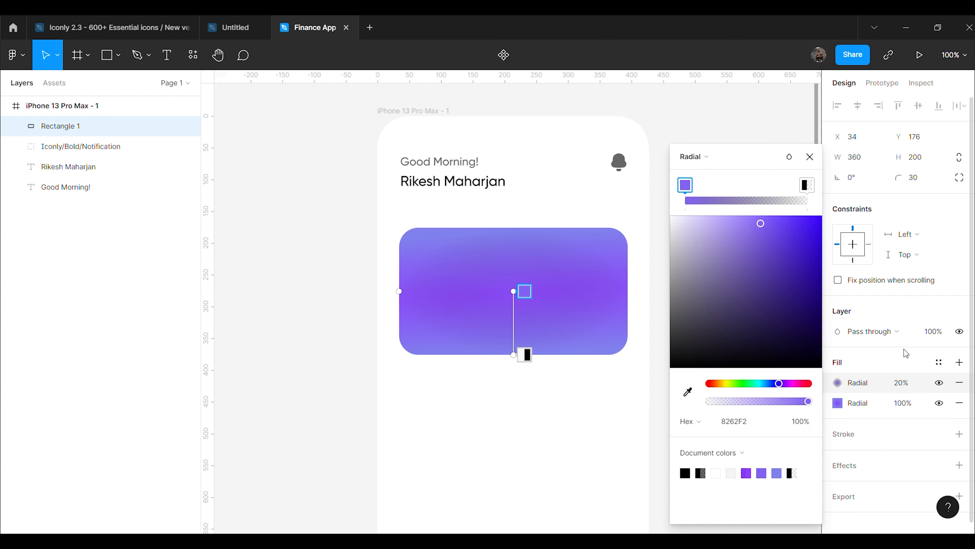
Make the gradient's outer stop light purple 8082ED
click(841, 396)
click(807, 185)
click(763, 422)
click(838, 382)
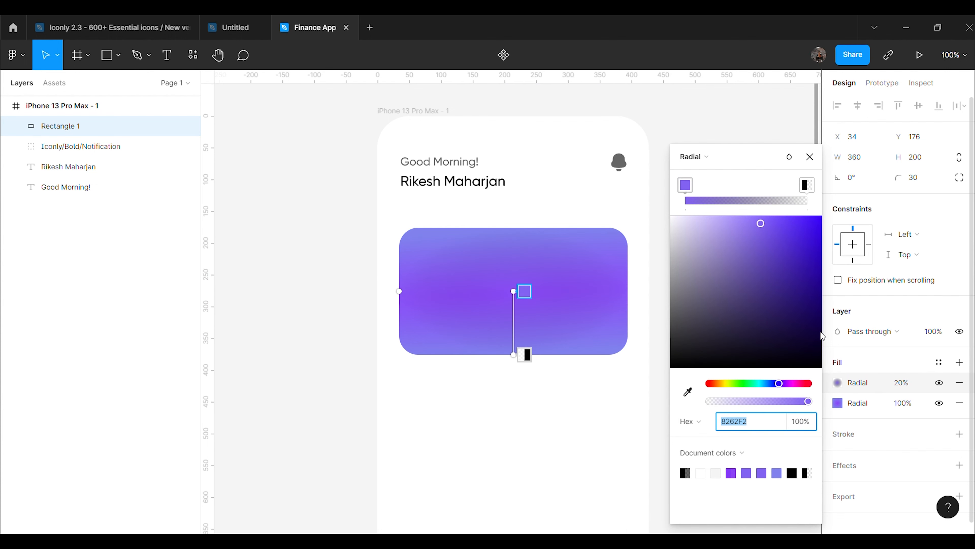
click(807, 185)
click(756, 422)
text(8082ED)
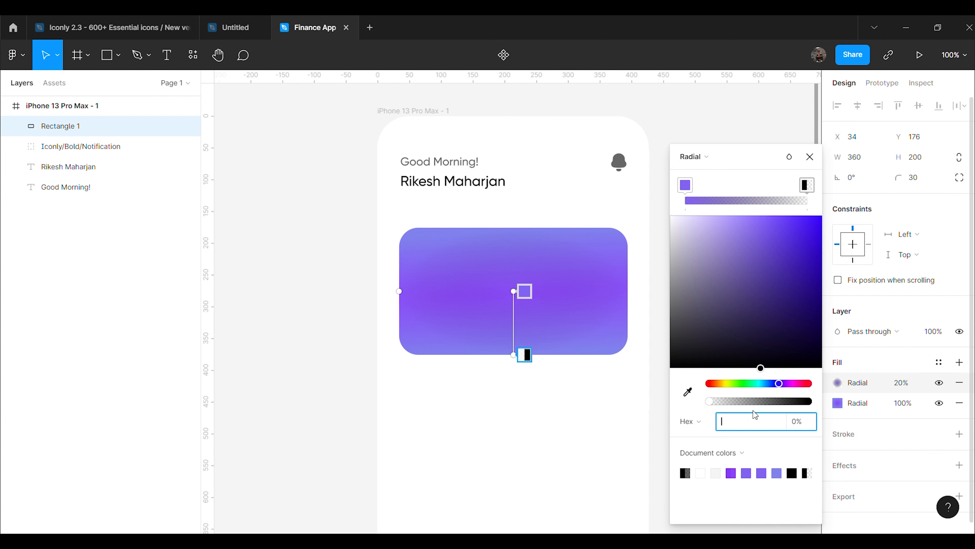
key(Return)
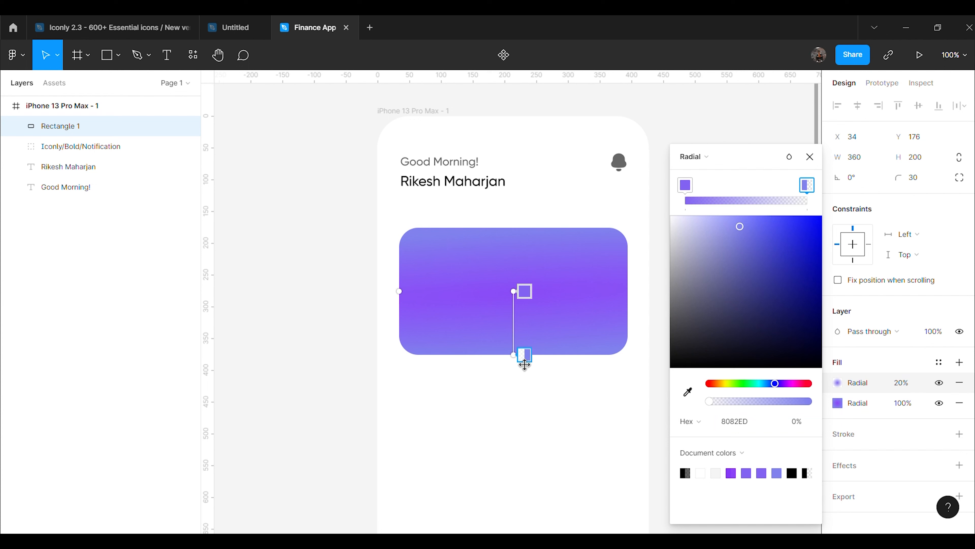
Stretch the gradient from the card's left edge to its centre and make the right stop 100% opaque
drag(524, 355, 410, 302)
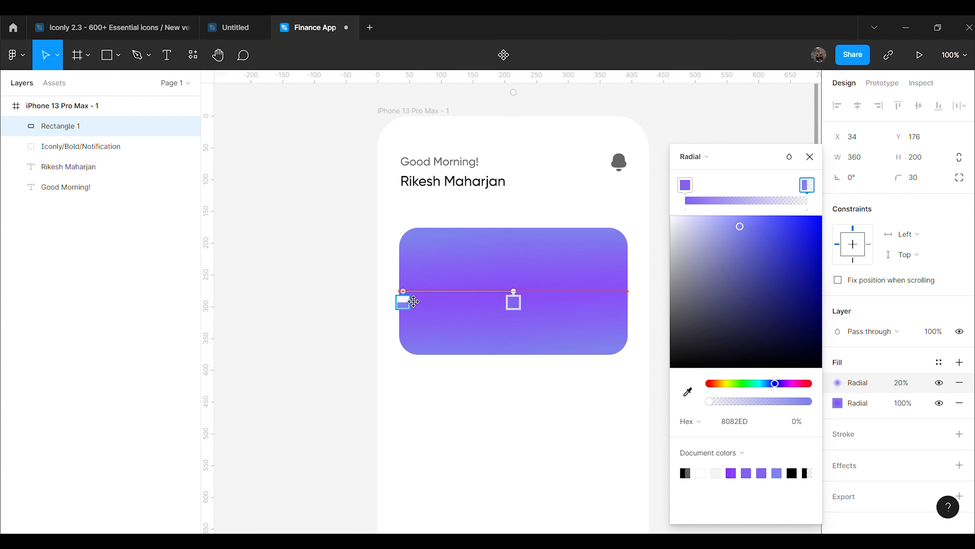
mouse_move(525, 304)
mouse_down()
mouse_move(508, 304)
mouse_move(529, 304)
mouse_up()
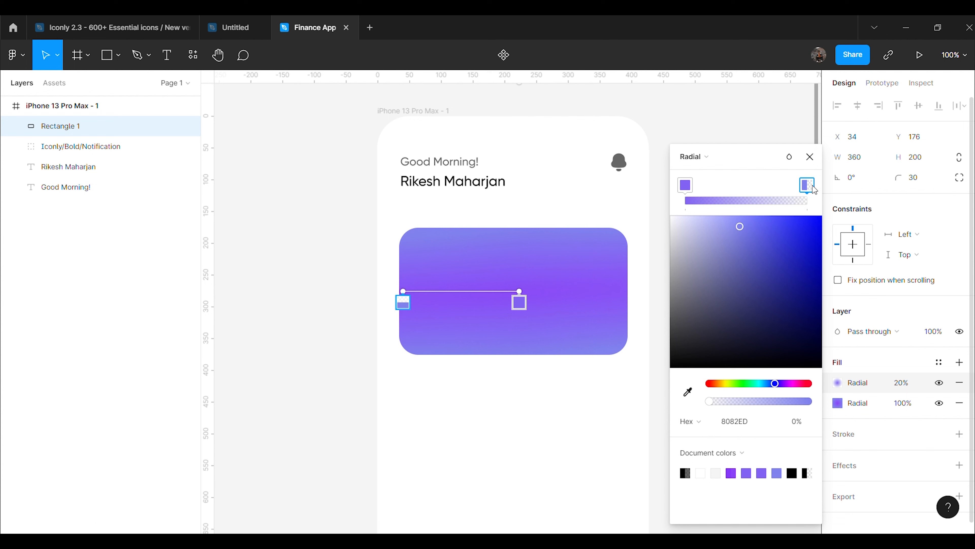
click(795, 422)
text(1)
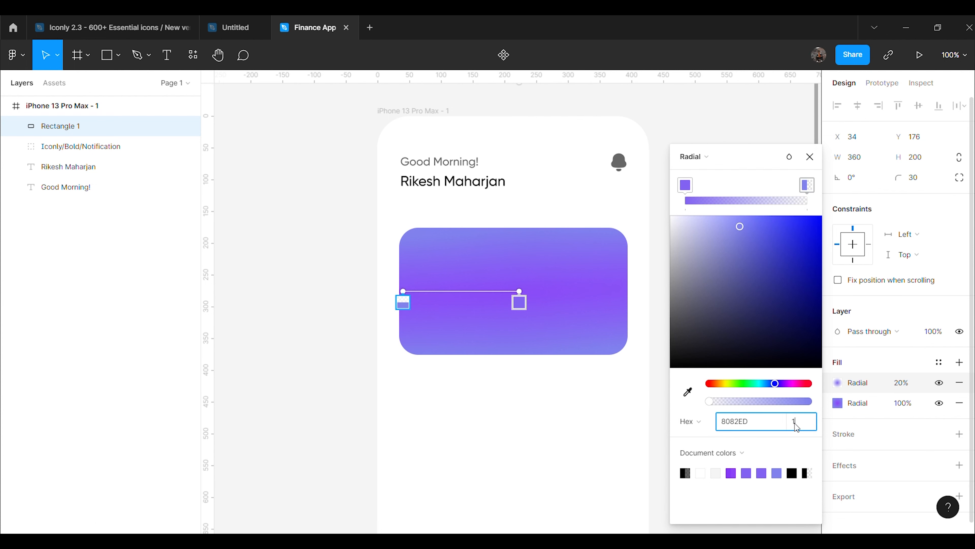
text(00)
key(Return)
click(685, 189)
key(ctrl+v)
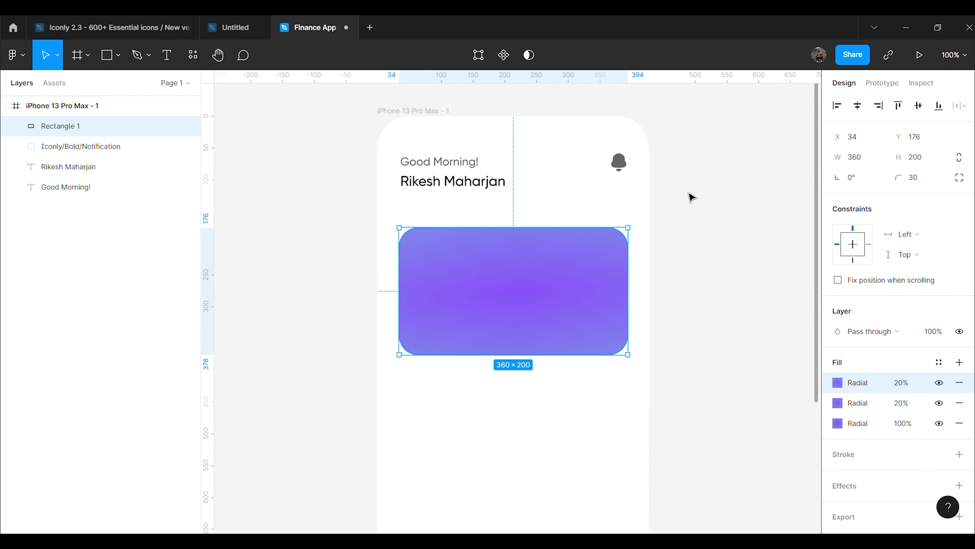
key(ctrl+z)
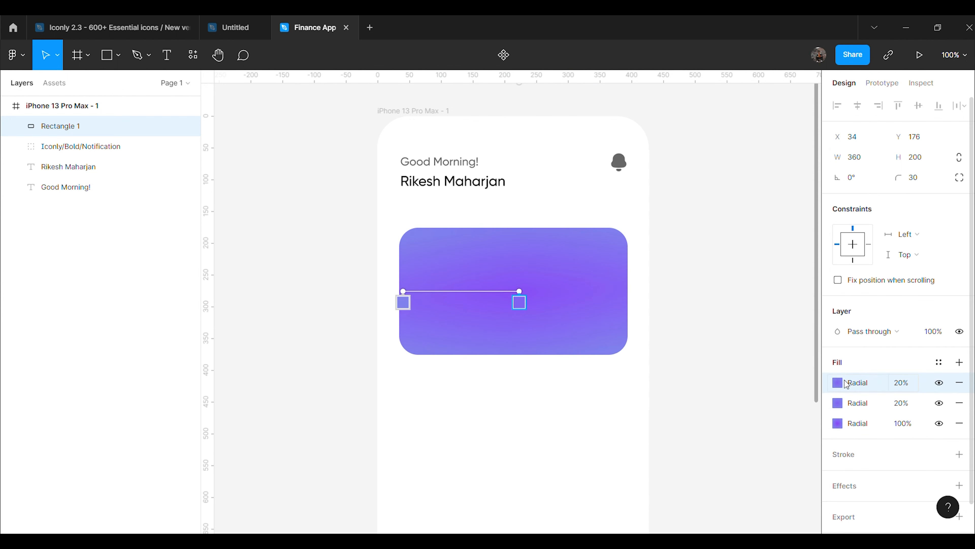
Delete the duplicated 20% fill and realign the gradient between the card's centre and left edge
click(960, 382)
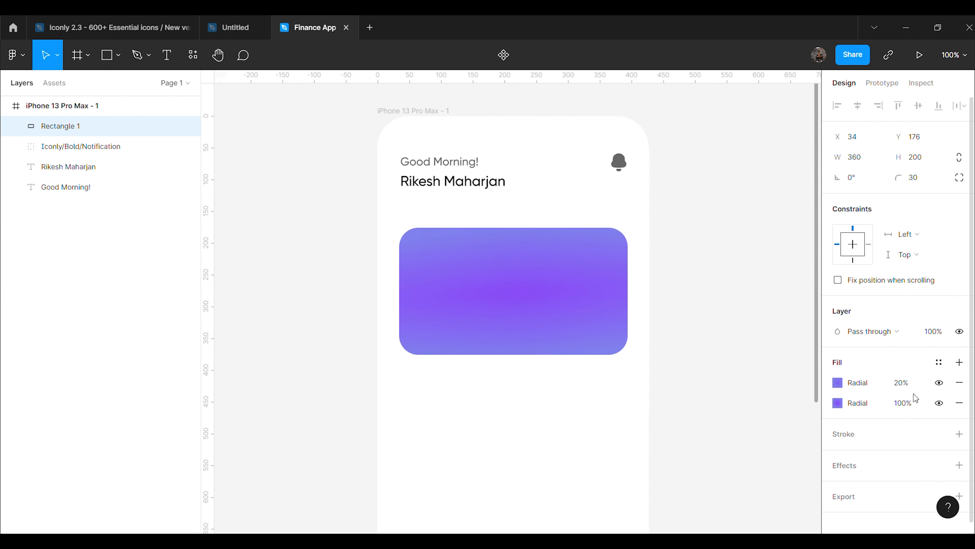
click(837, 382)
click(808, 185)
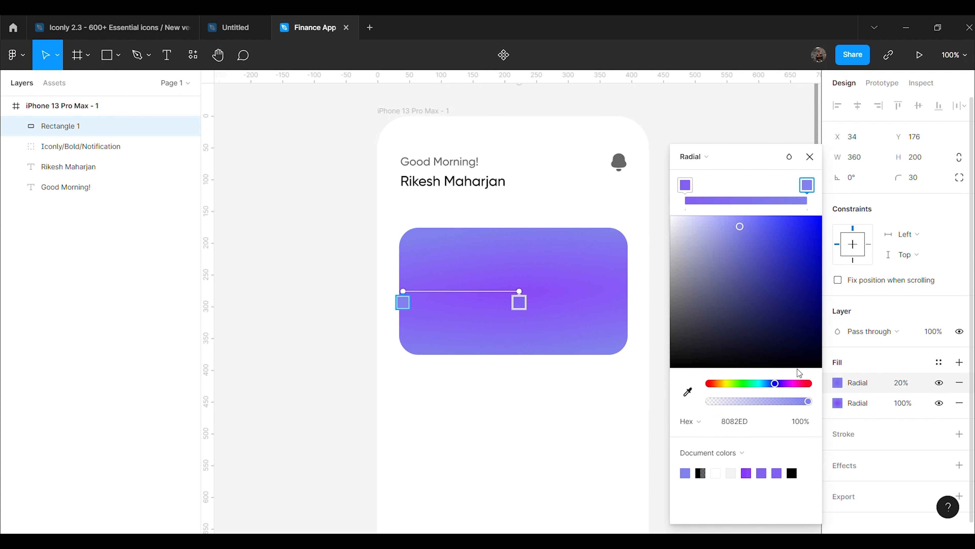
click(686, 186)
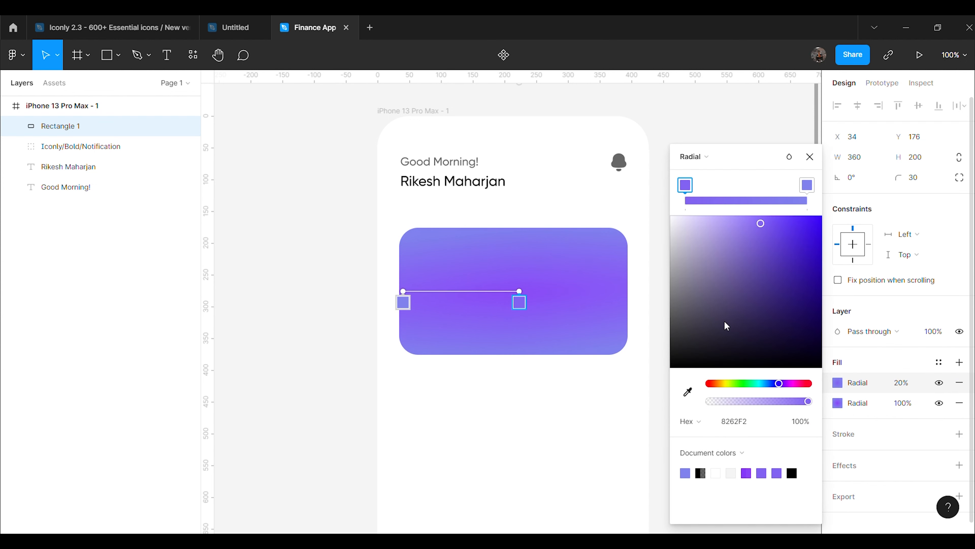
mouse_move(687, 187)
mouse_down()
mouse_move(712, 189)
mouse_move(678, 191)
mouse_move(740, 189)
mouse_move(686, 188)
mouse_up()
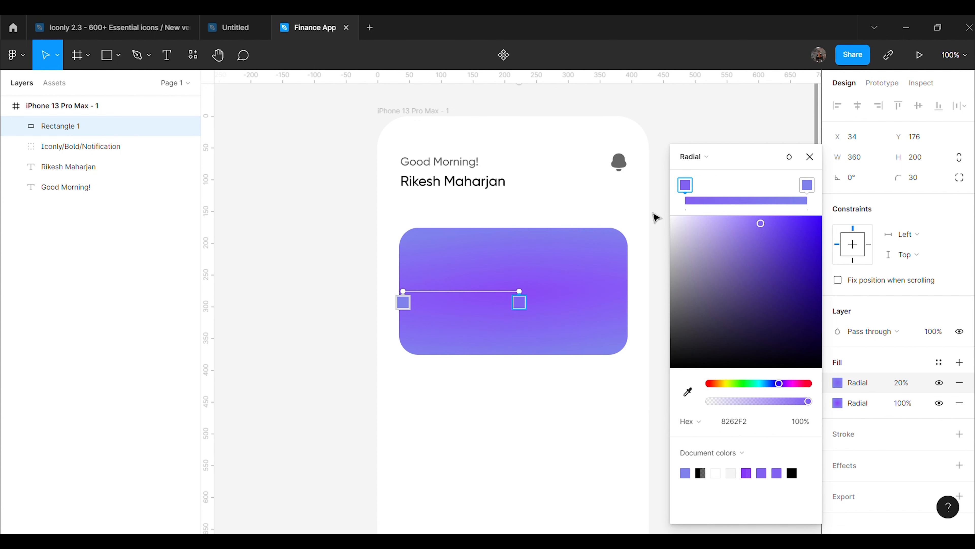
mouse_move(808, 191)
mouse_down()
mouse_move(742, 188)
mouse_move(807, 188)
mouse_up()
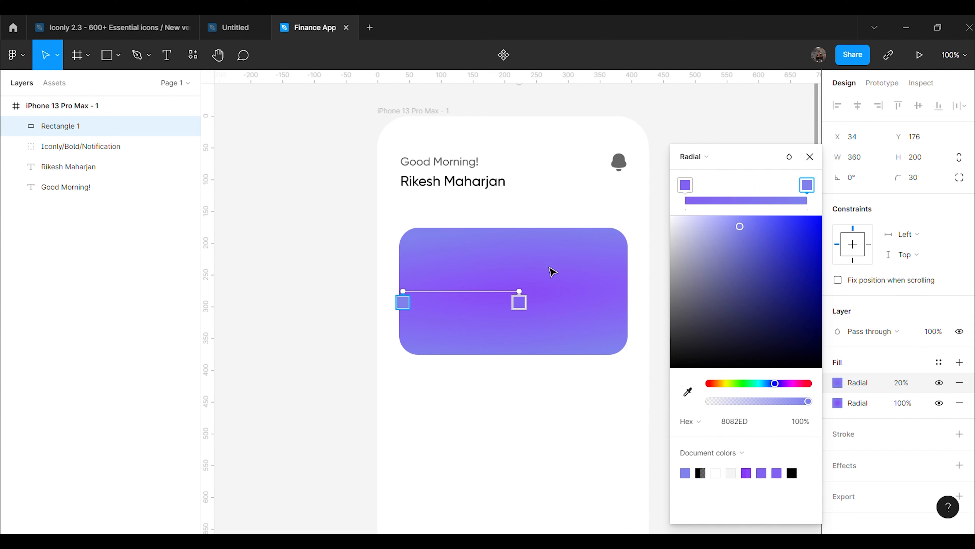
mouse_move(526, 299)
mouse_down()
mouse_move(498, 299)
mouse_move(521, 300)
mouse_up()
drag(414, 299, 410, 299)
Move the left stop to about 20% and add a third stop, entering its opacity
click(688, 192)
mouse_move(688, 192)
mouse_down()
mouse_move(712, 195)
mouse_move(672, 195)
mouse_up()
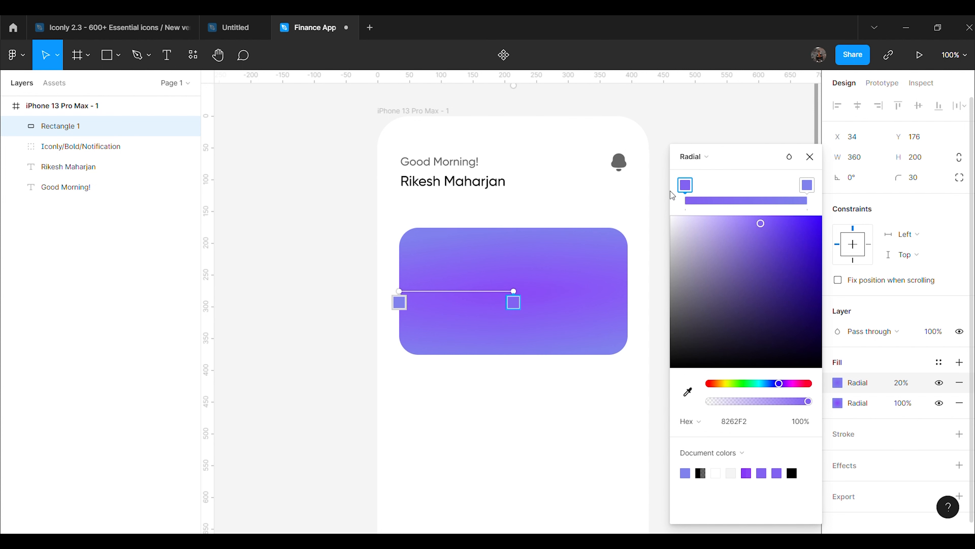
click(706, 199)
click(797, 421)
text(94.44)
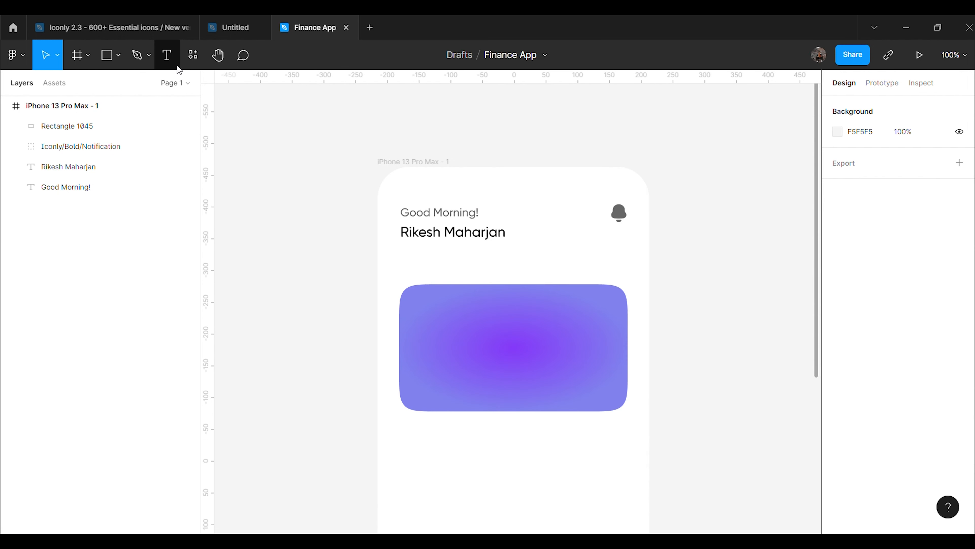
click(169, 62)
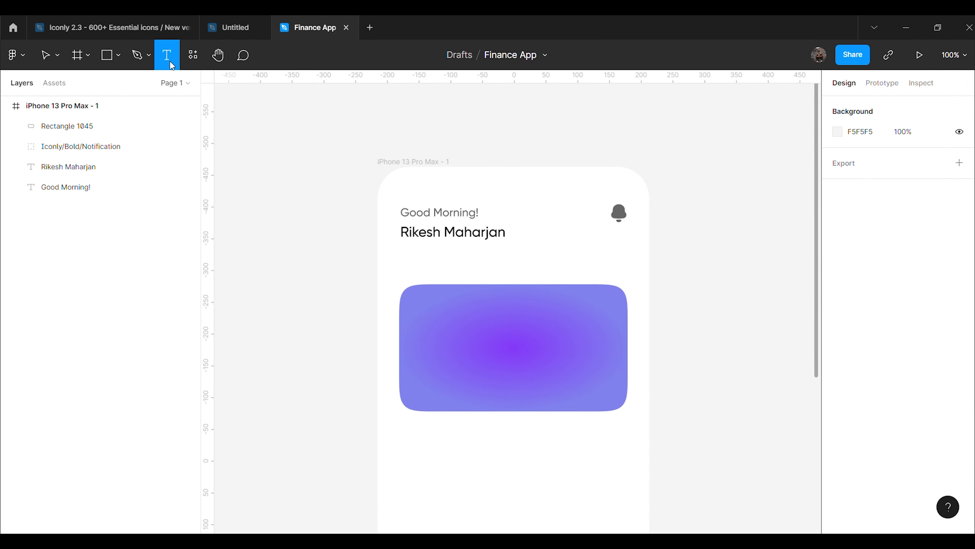
Add a 'Balance' label at font size 16 in the card's top-left area
click(480, 348)
text(Balamce)
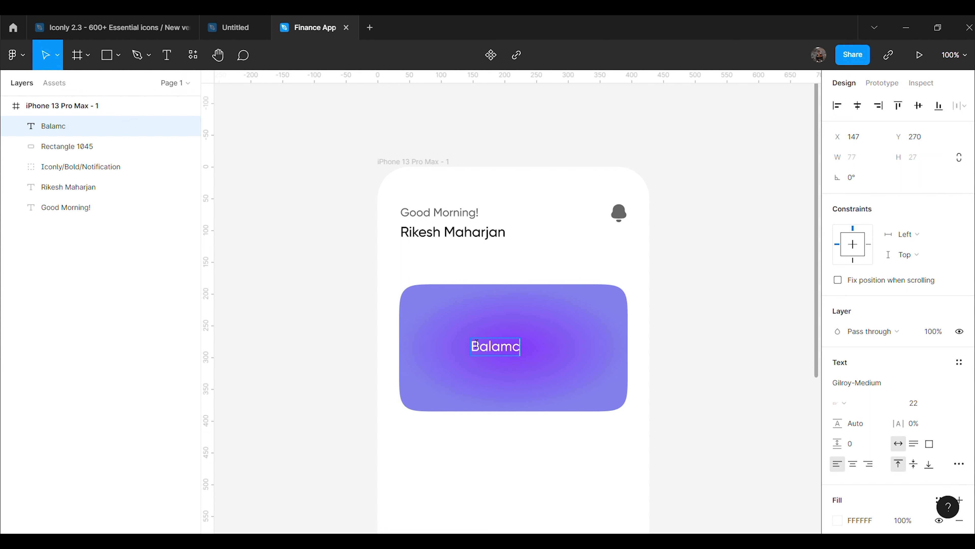
key(BackSpace)
key(BackSpace)
key(BackSpace)
text(nce)
key(Escape)
click(917, 402)
text(14)
key(Return)
click(912, 406)
text(16)
key(Return)
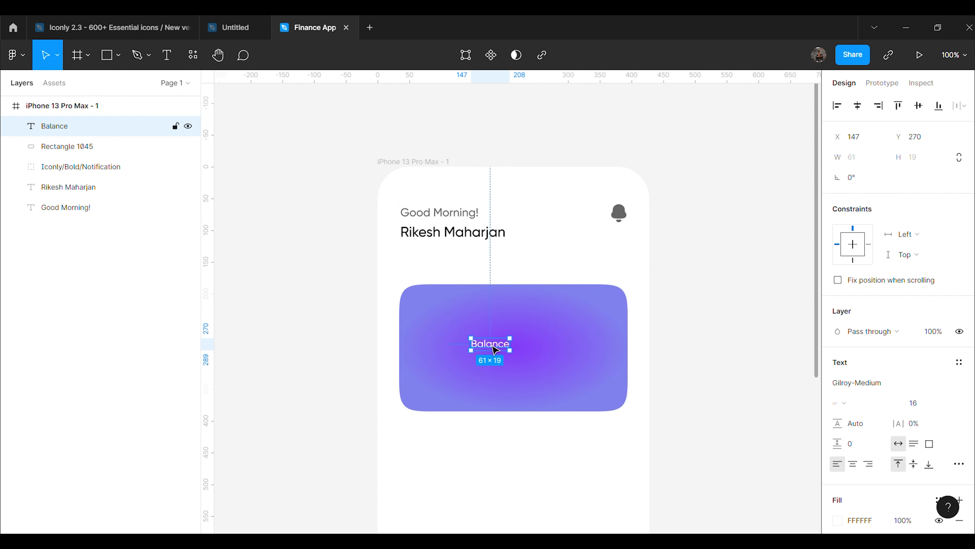
drag(491, 346, 440, 312)
click(708, 374)
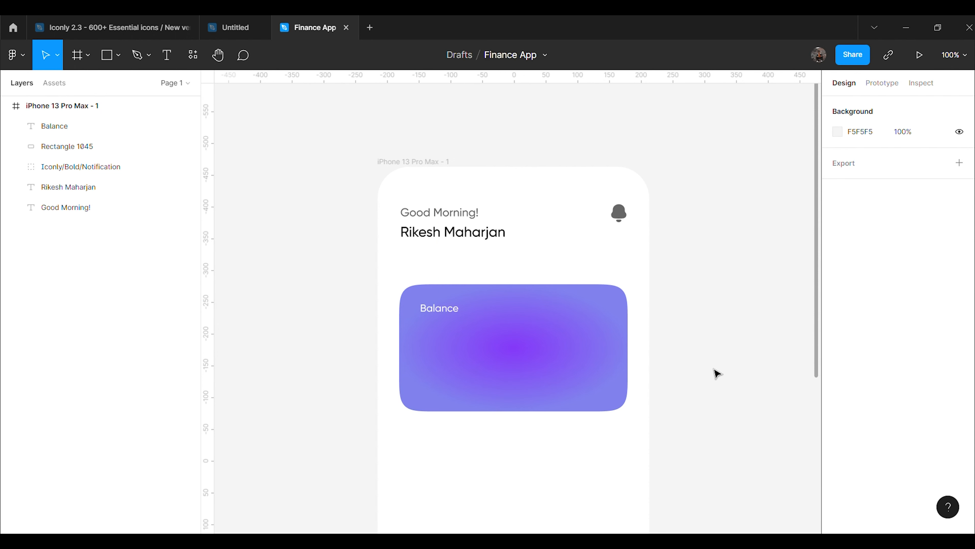
Type the '$45,560.00' amount in white and move it onto the card
key(t)
click(263, 158)
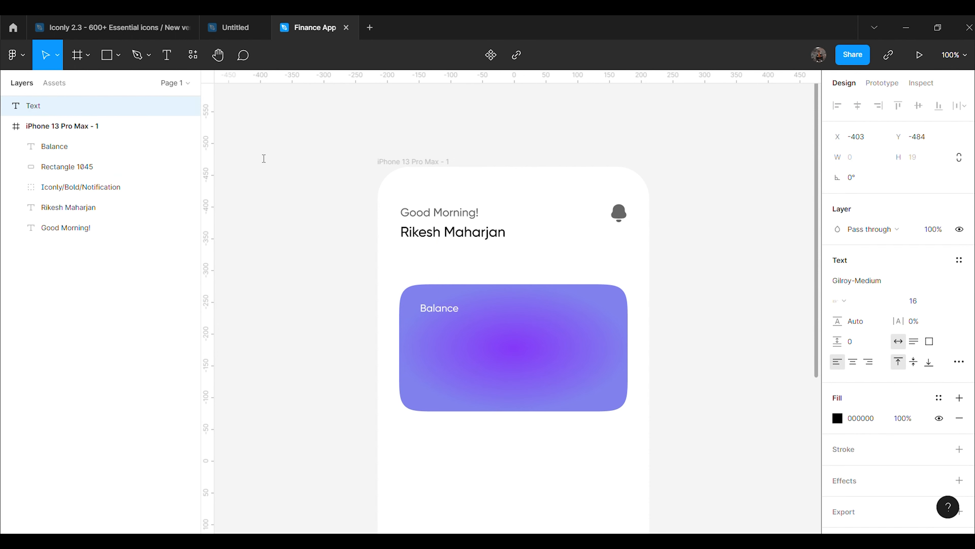
text($45,560.00)
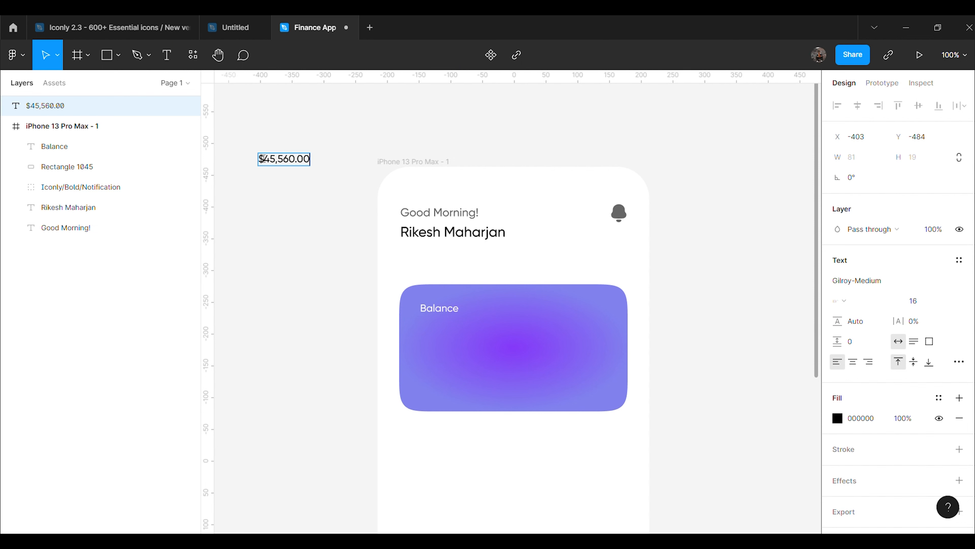
key(Escape)
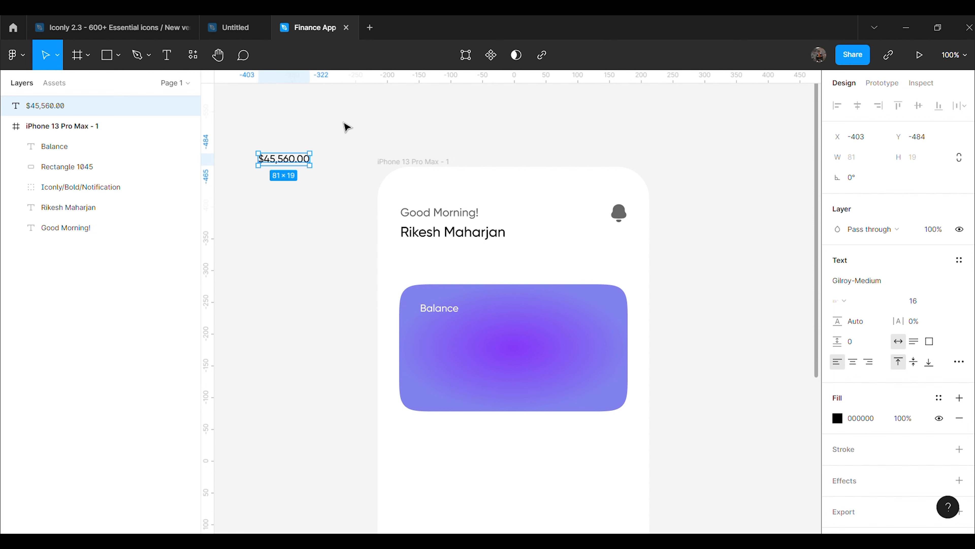
click(834, 417)
drag(766, 279, 624, 180)
click(634, 145)
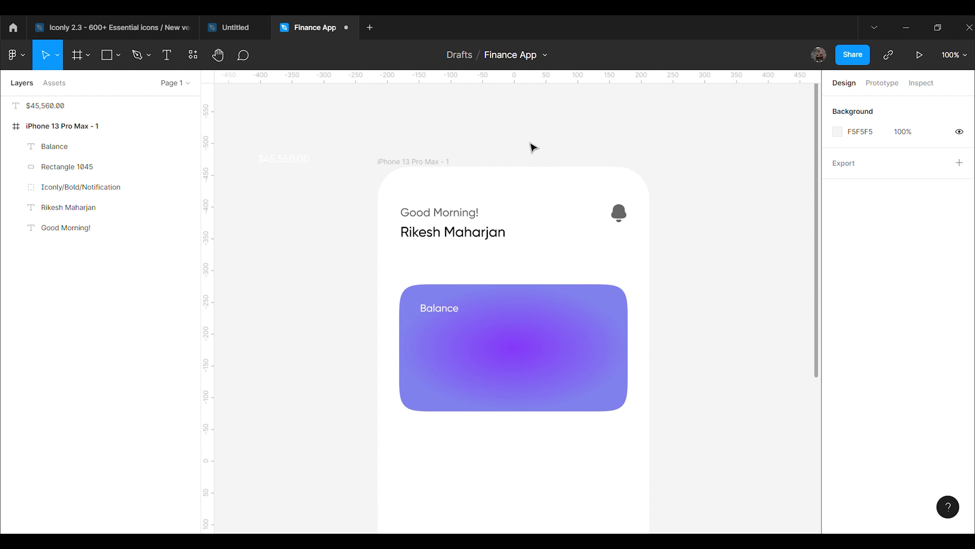
drag(293, 162, 501, 336)
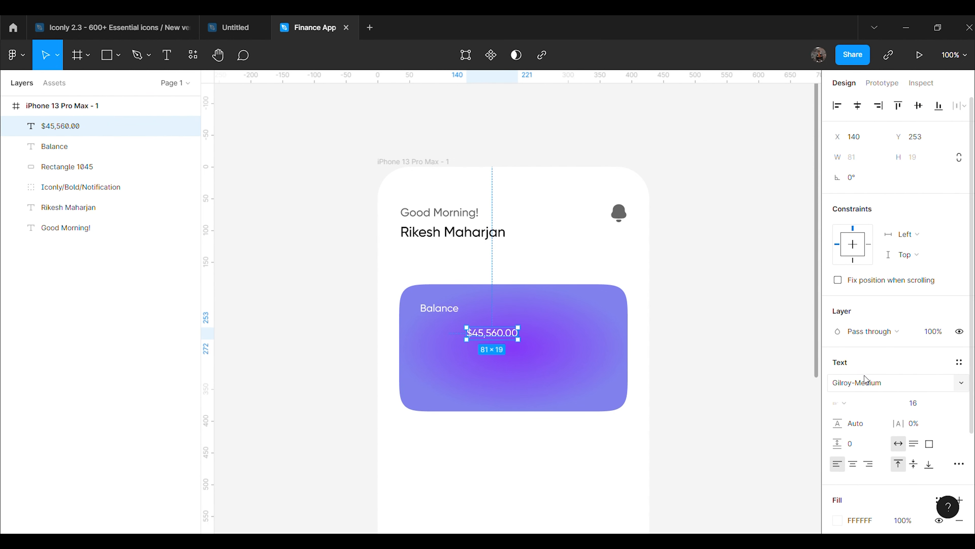
Set the amount to Gilroy-SemiBold 22 and left-align it under Balance
click(962, 385)
click(911, 444)
click(933, 404)
text(22)
key(Return)
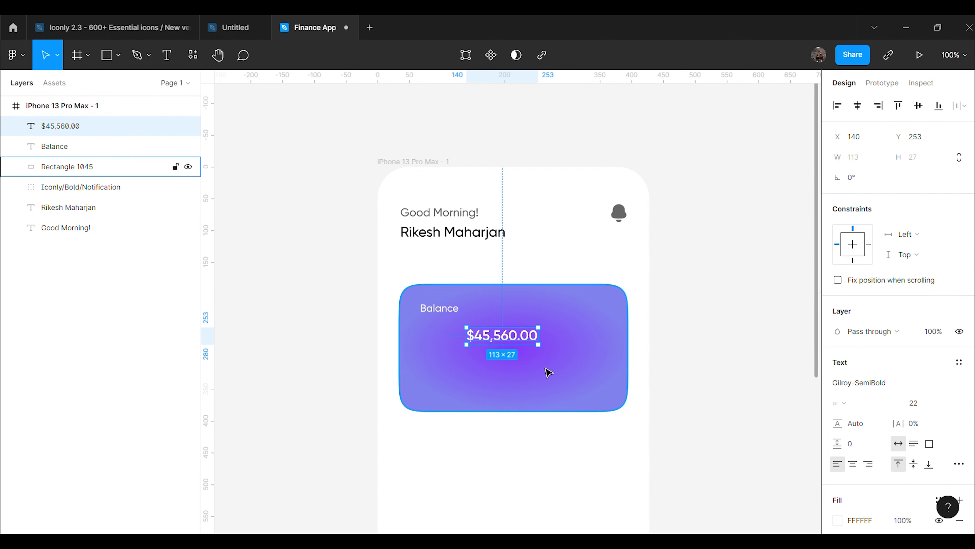
drag(516, 346, 495, 346)
drag(478, 346, 473, 346)
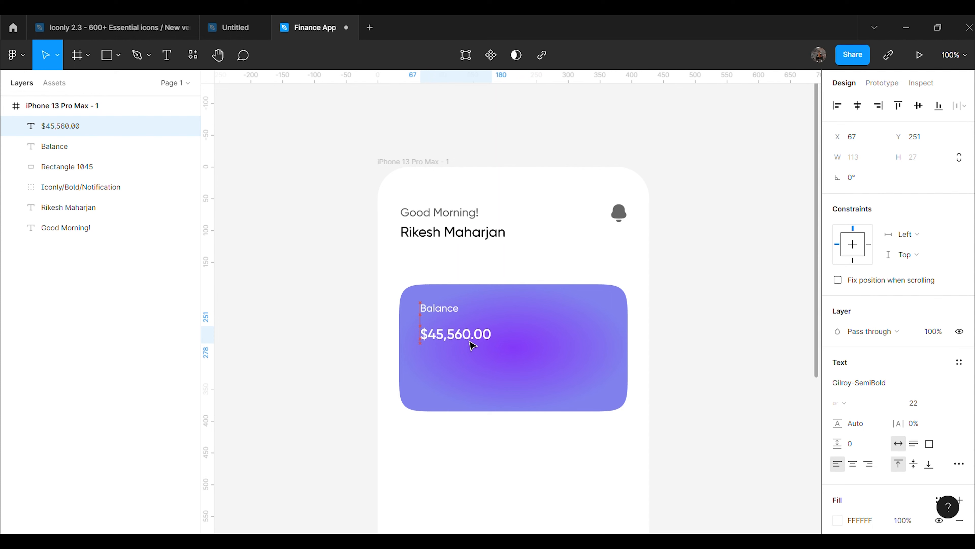
click(712, 358)
Paste the card number text onto the card, aligned with Balance
scroll(749, 361, right, 4)
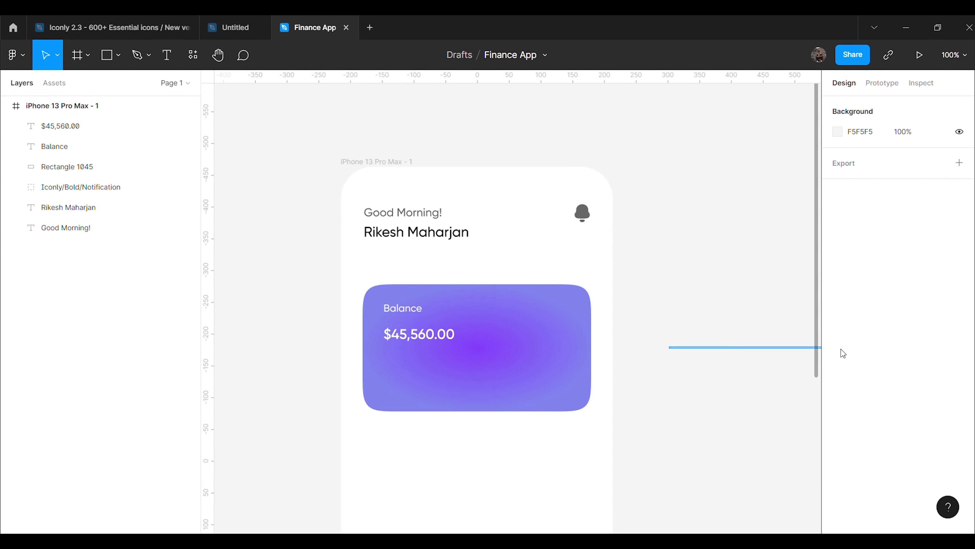
key(ctrl+plus)
key(ctrl+minus)
click(487, 414)
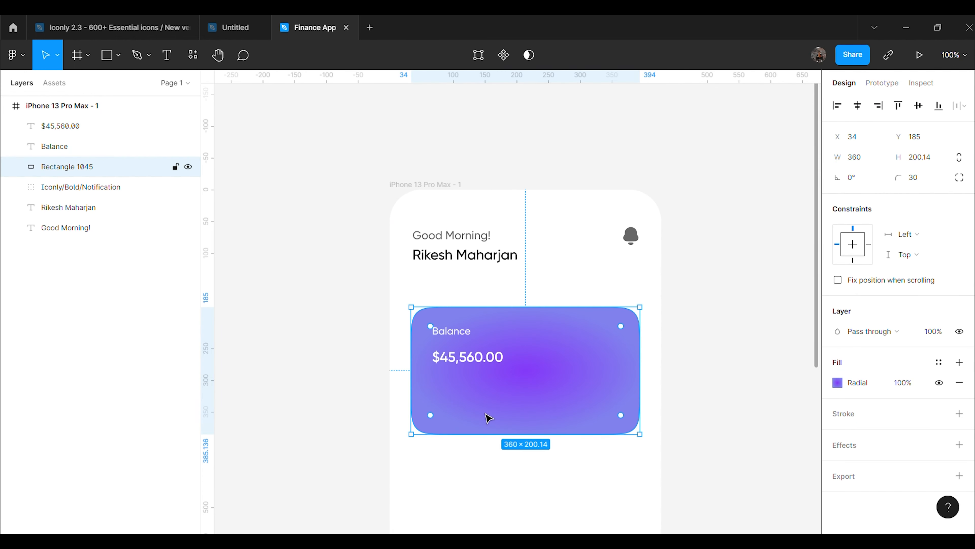
key(ctrl+v)
drag(460, 277, 509, 409)
click(706, 373)
scroll(707, 373, down, 5)
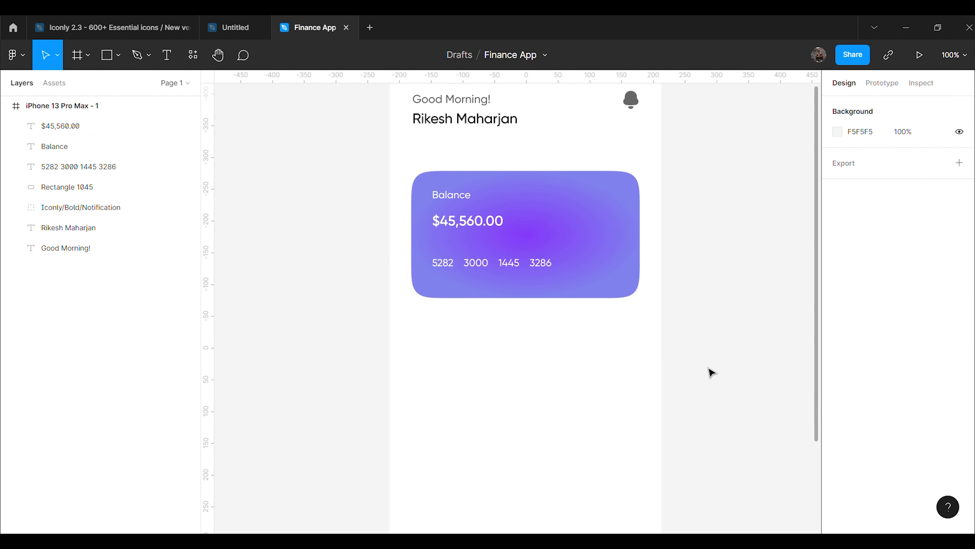
Add a 'Transactions' text heading below the balance card
key(t)
click(487, 369)
text(Transactions)
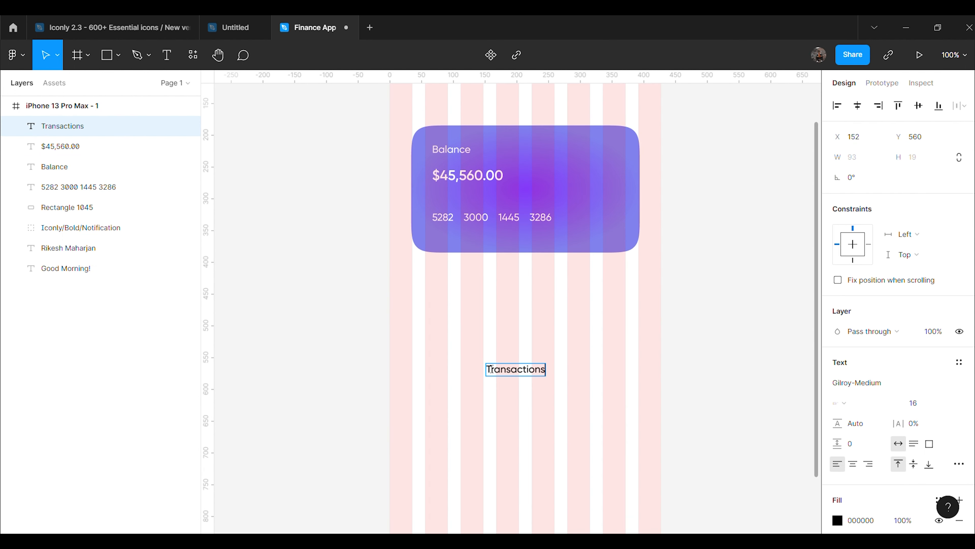
key(Escape)
Set the Transactions heading to Gilroy-SemiBold 25 and move it up under the balance card
click(952, 383)
click(956, 385)
click(959, 384)
click(903, 442)
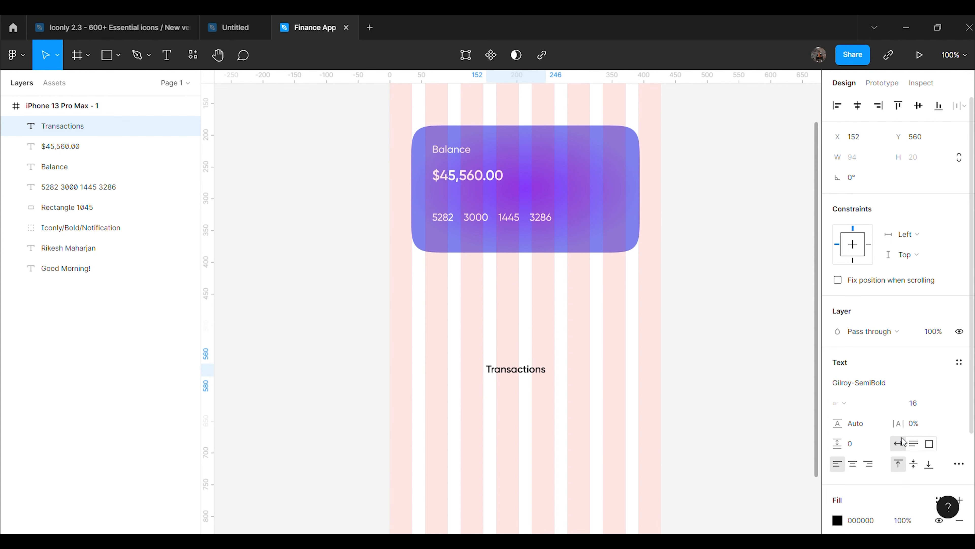
click(925, 405)
text(25)
key(Return)
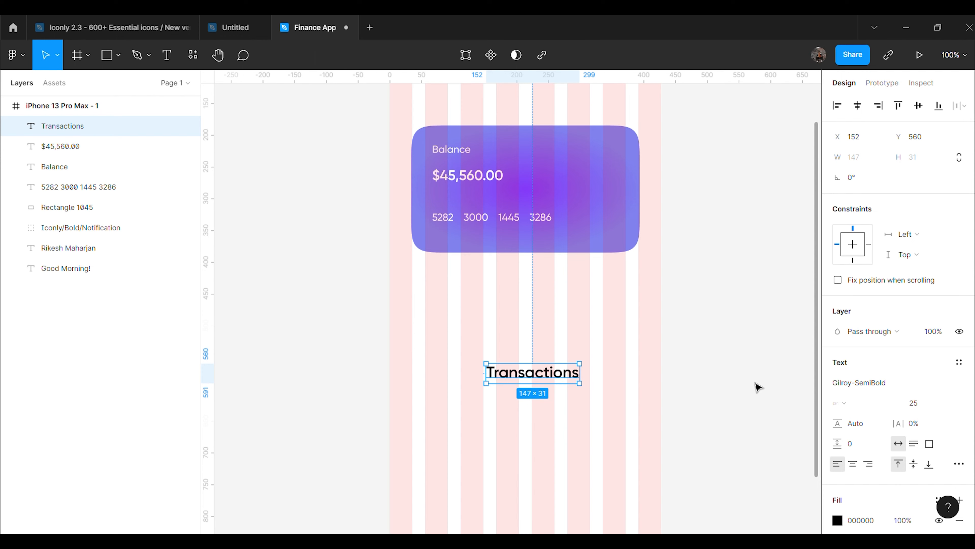
click(755, 388)
drag(556, 381, 484, 316)
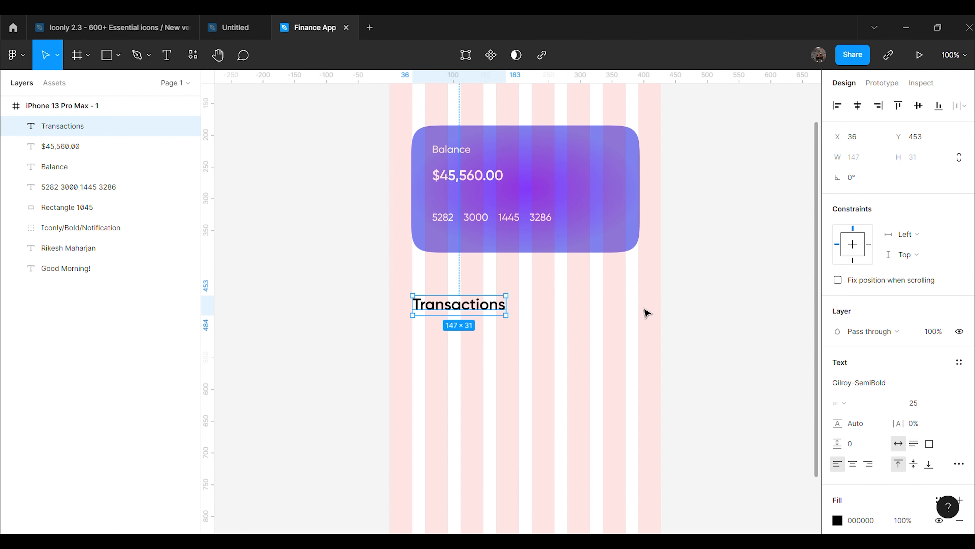
click(718, 315)
Draw a 168×95 rectangle card below the Transactions heading
scroll(718, 315, down, 2)
click(119, 56)
click(115, 86)
mouse_move(412, 308)
mouse_down()
mouse_move(435, 340)
mouse_move(540, 376)
mouse_move(523, 372)
mouse_up()
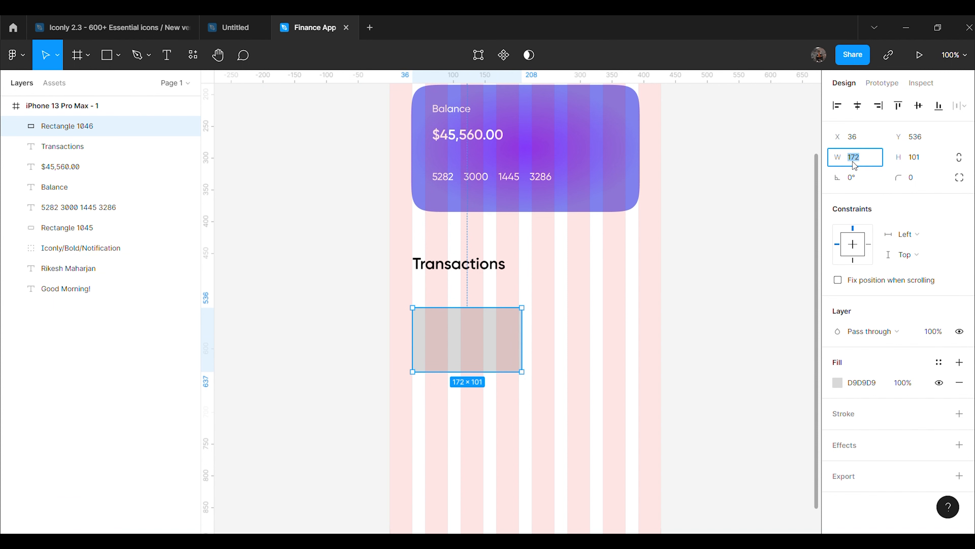
key(Return)
key(Return)
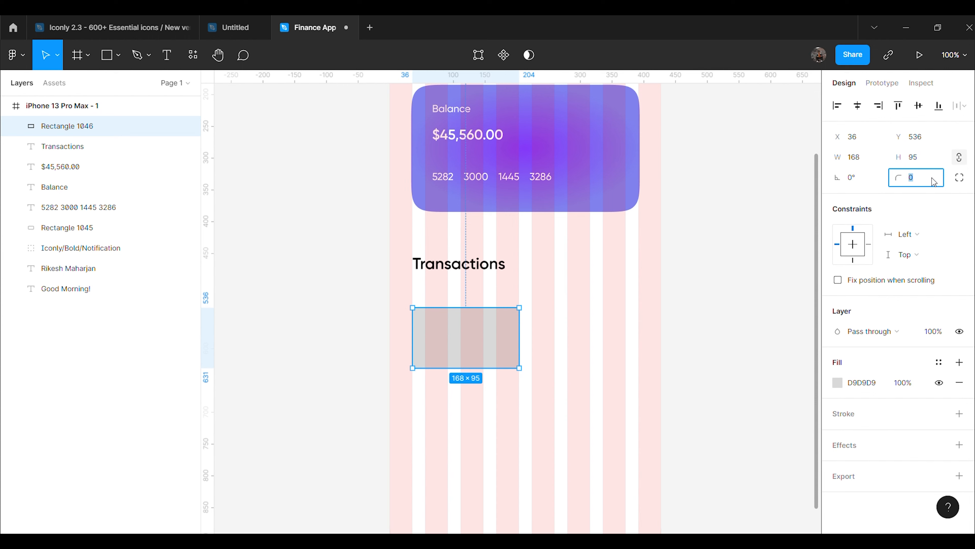
click(756, 291)
Fill the card with white FFFFFF
click(497, 350)
click(837, 384)
click(759, 316)
drag(760, 316, 673, 212)
click(503, 327)
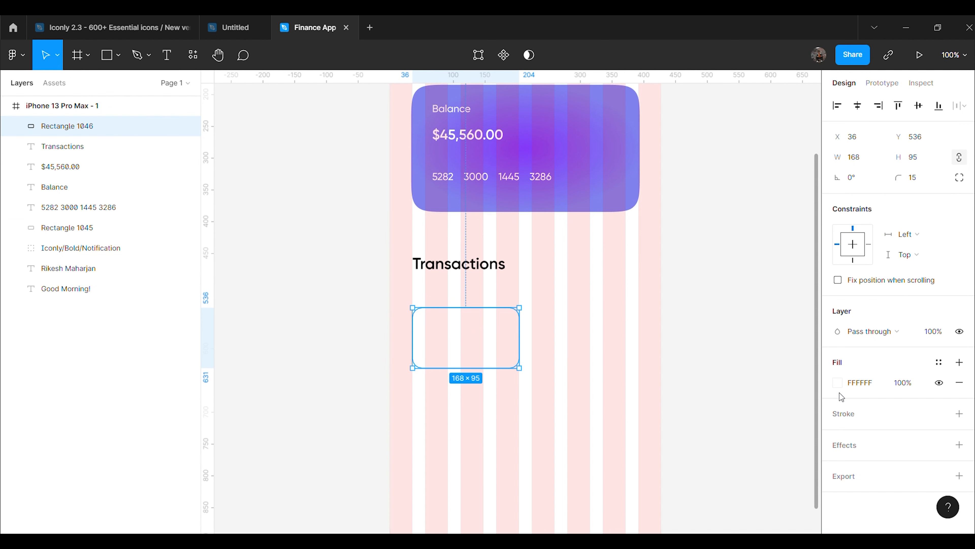
Give the card a drop shadow with blur 90, Y offset 10 and 10% opacity
click(959, 445)
click(837, 465)
click(781, 468)
text(90)
key(Return)
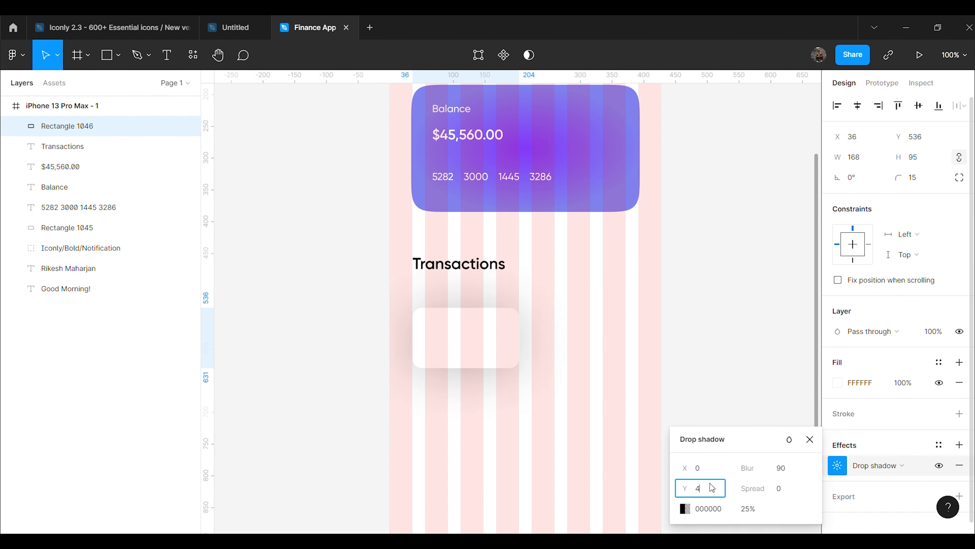
text(10)
key(Return)
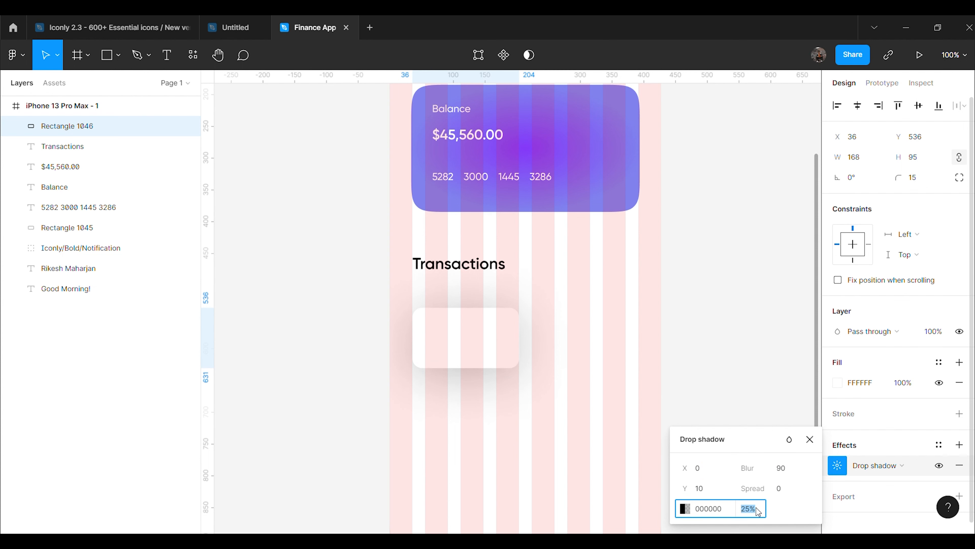
text(10)
key(Return)
click(749, 385)
Hide the frame's column layout grid, align the card under the heading, and duplicate it
click(106, 109)
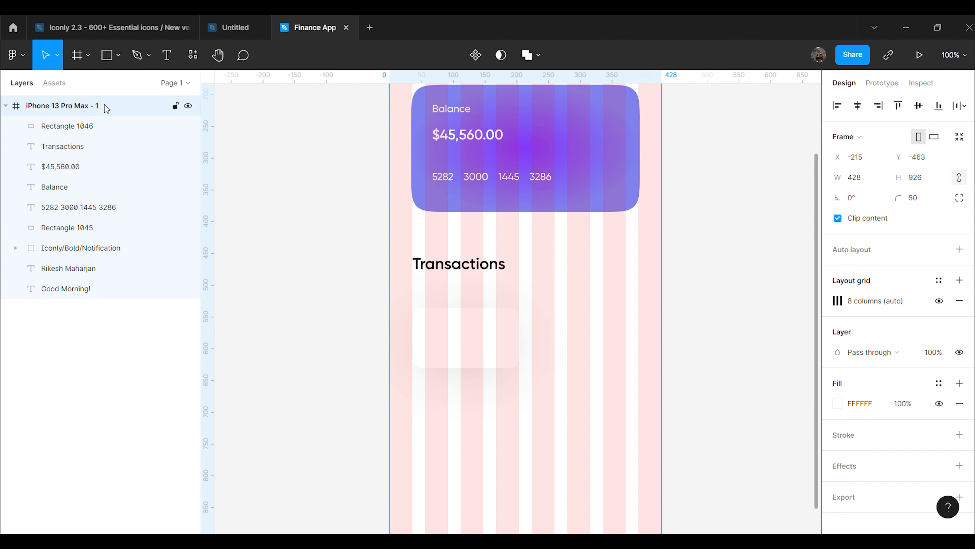
click(937, 303)
drag(475, 345, 603, 345)
key(ctrl+d)
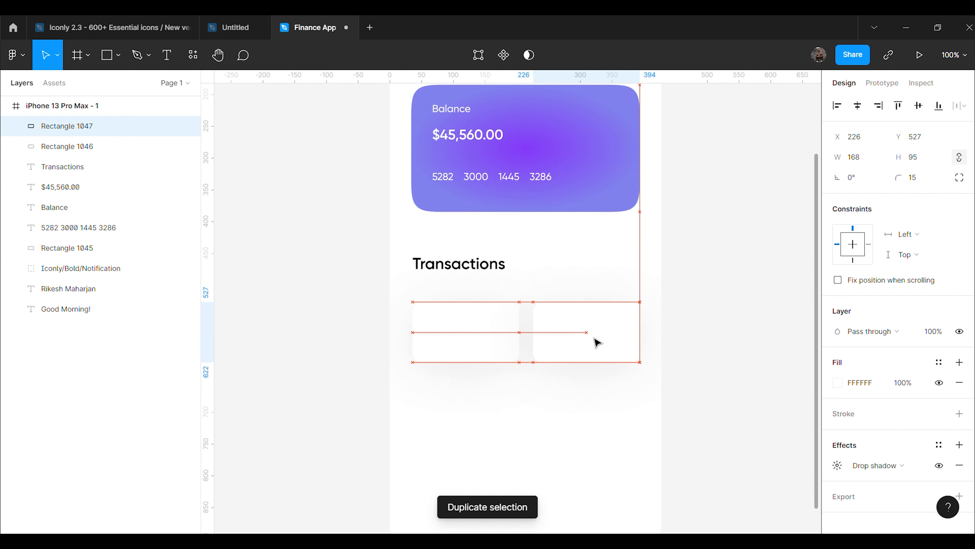
Delete the duplicate card, zoom in, and draw a green 81E7A1 circle on the card
key(Delete)
key(ctrl+plus)
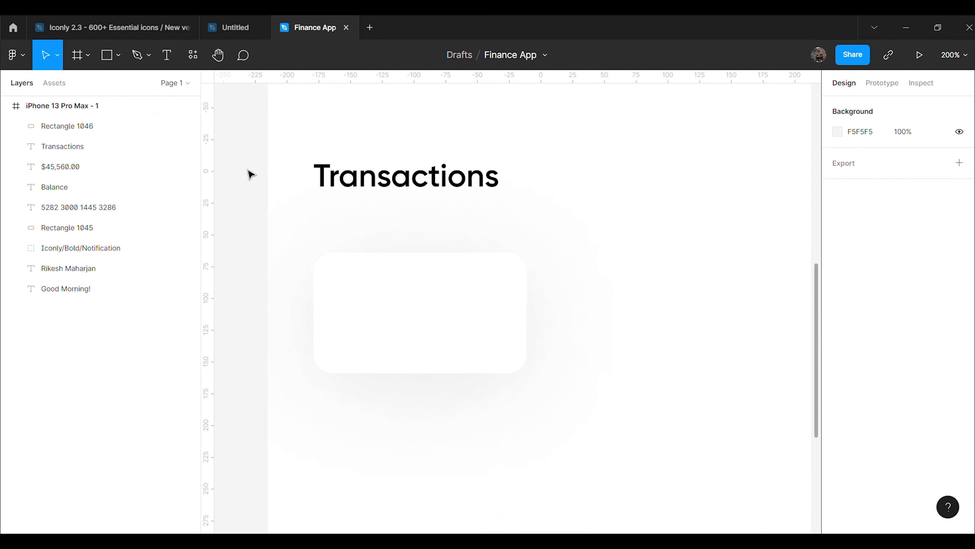
click(118, 55)
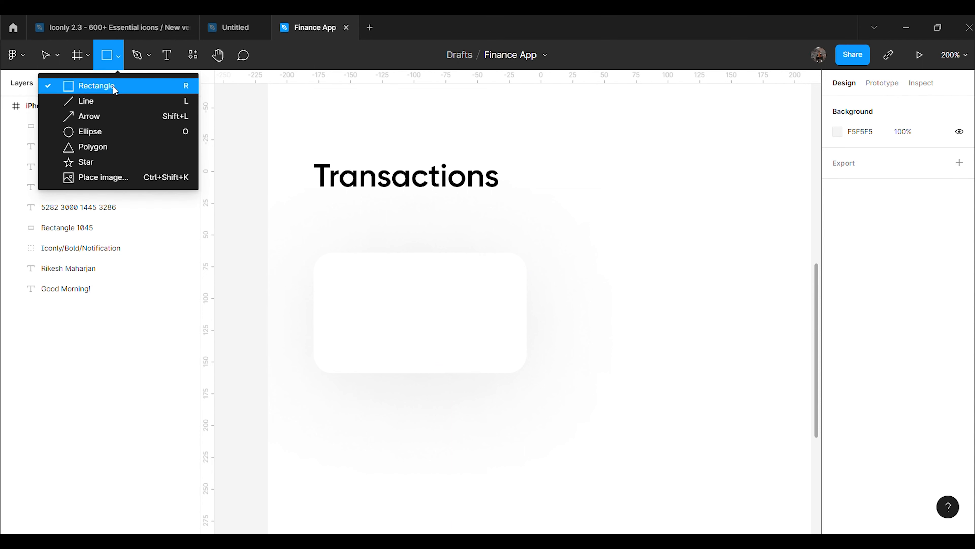
click(109, 132)
mouse_move(373, 289)
mouse_down()
mouse_move(430, 346)
mouse_move(393, 325)
mouse_up()
key(Escape)
click(852, 383)
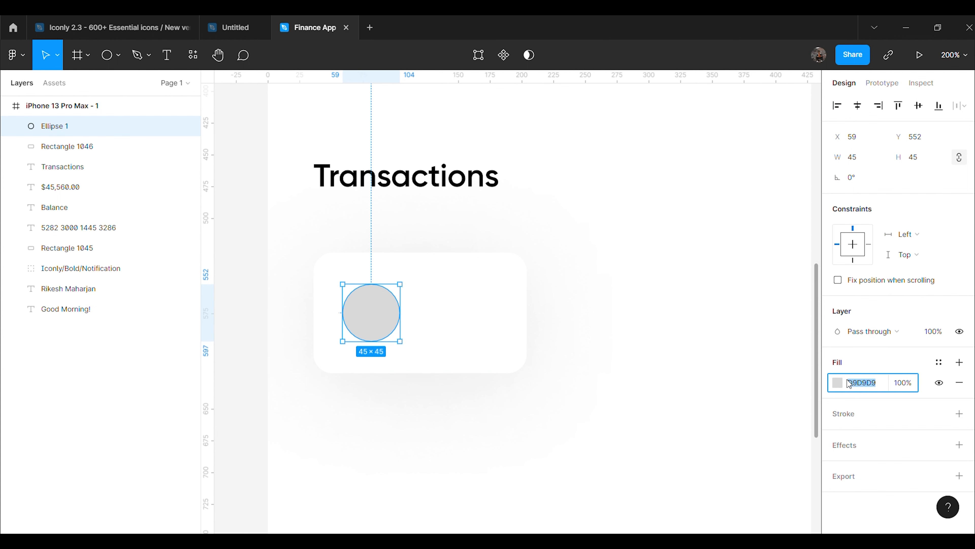
text(81E7A1)
key(Return)
Add a green '+48%' label at size 22 next to the circle
key(t)
click(455, 296)
text(+48%)
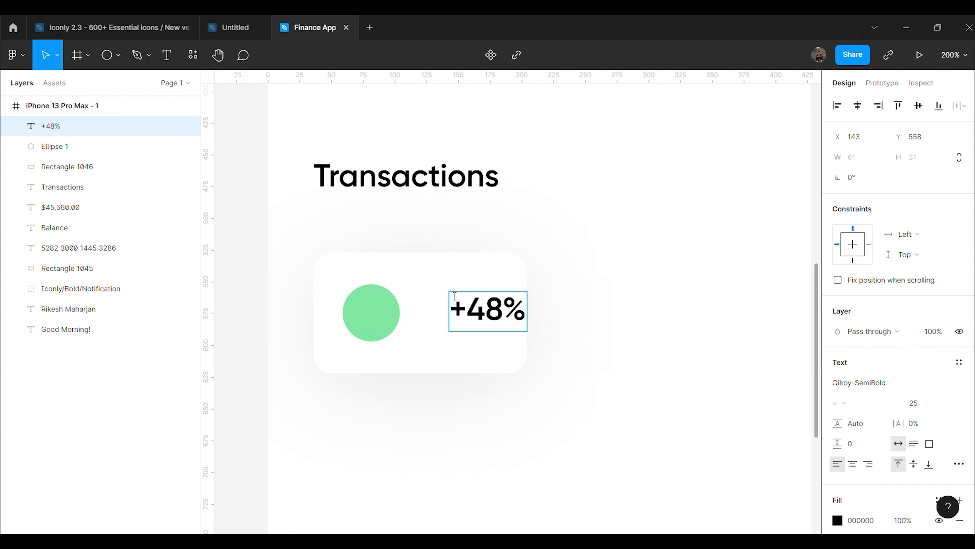
key(Escape)
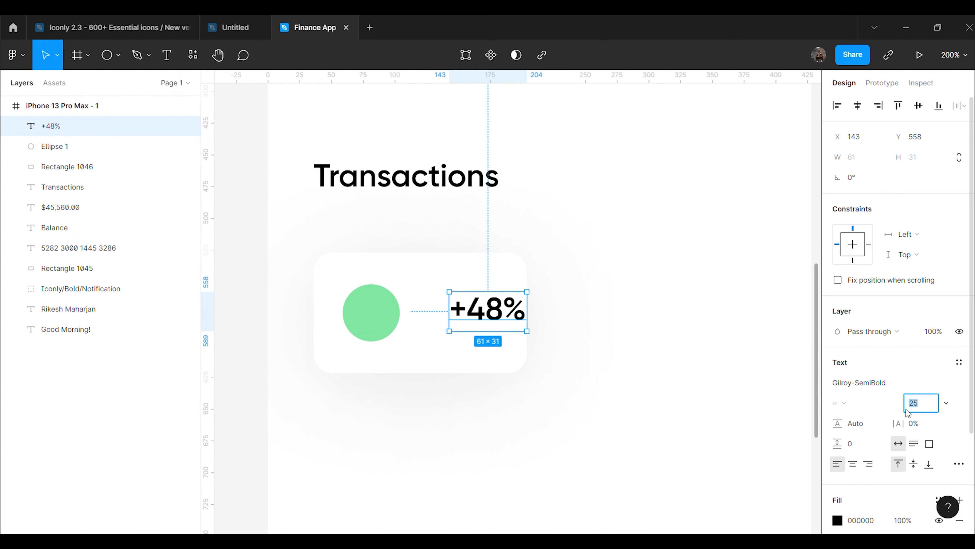
text(22)
key(Return)
click(852, 521)
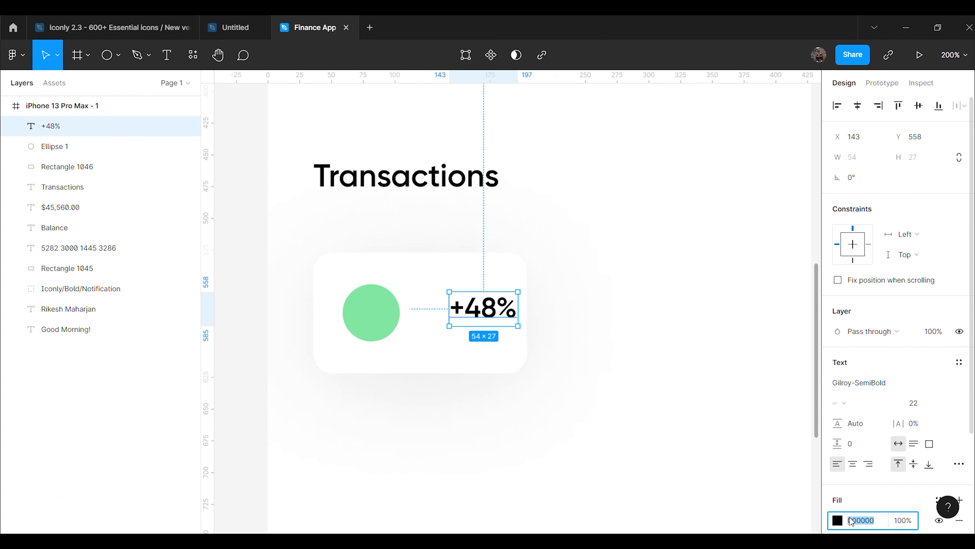
key(Return)
click(676, 419)
drag(498, 315, 473, 309)
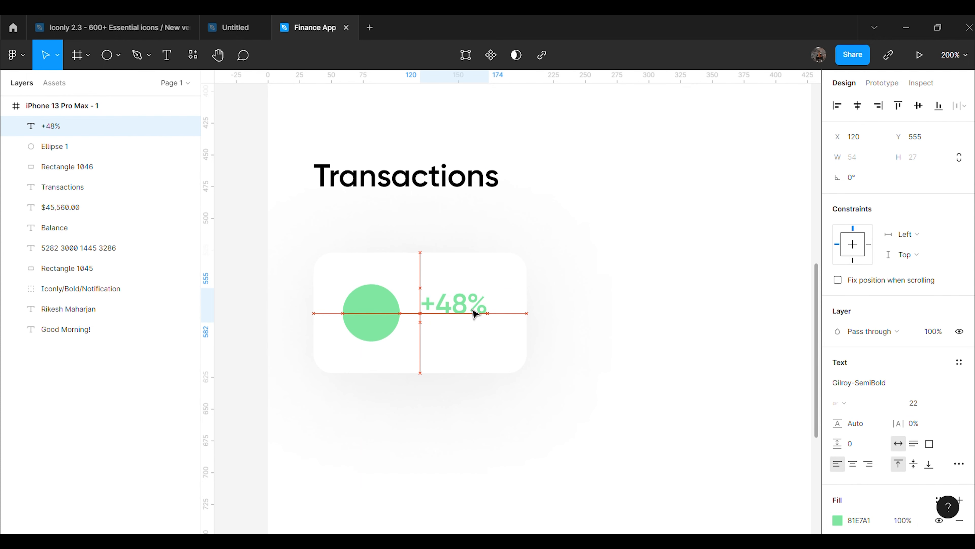
click(403, 218)
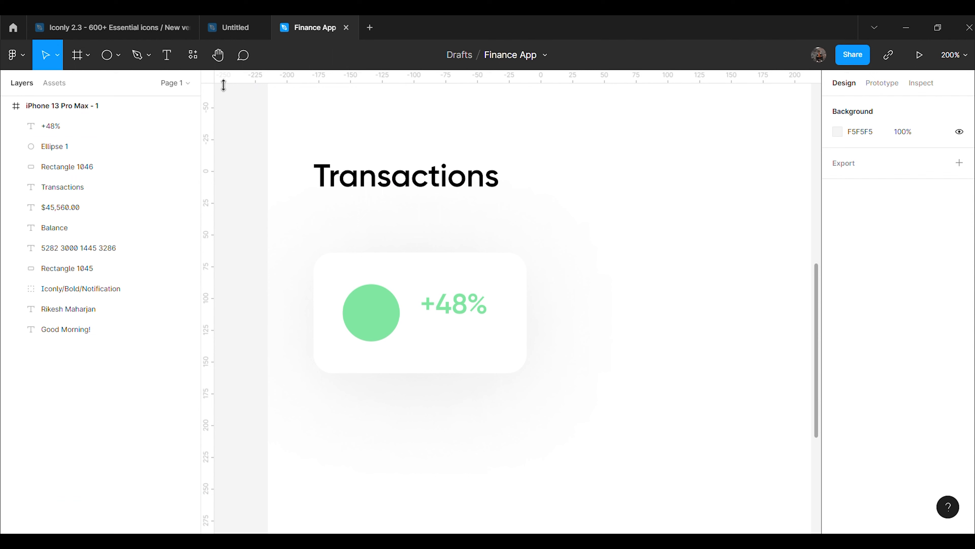
Add an 'Income' label at size 18 and place it under +48%
click(175, 68)
click(483, 234)
text(In)
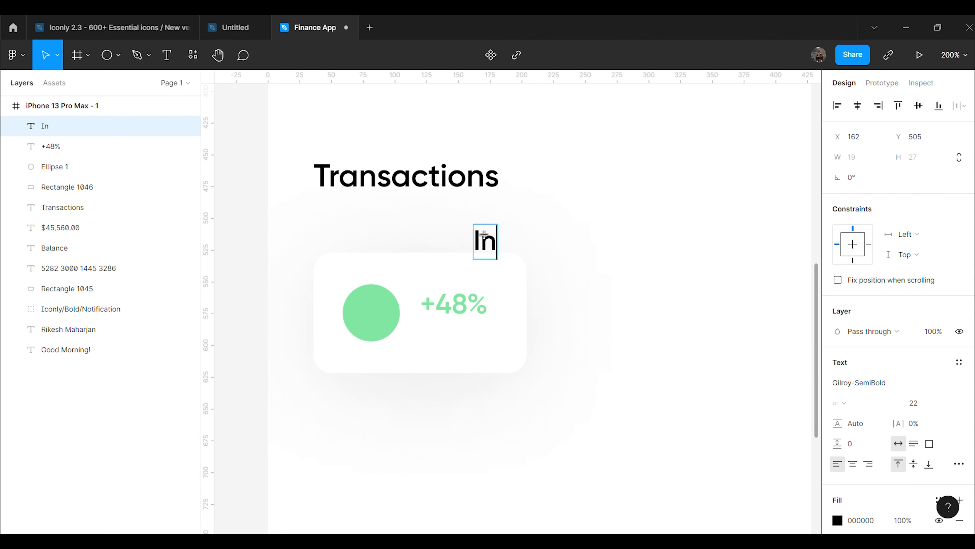
text(come)
key(Escape)
click(914, 403)
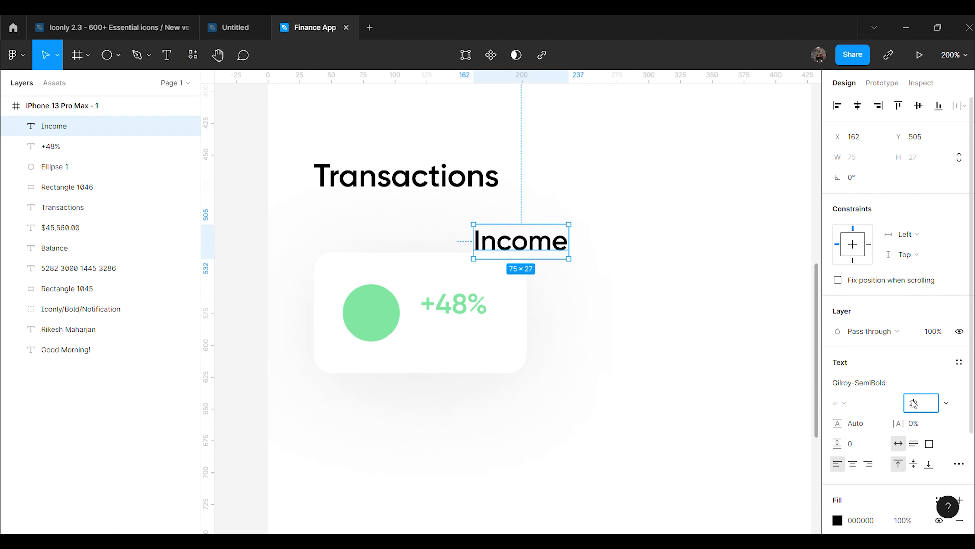
text(18)
key(Return)
click(553, 264)
drag(538, 246, 486, 339)
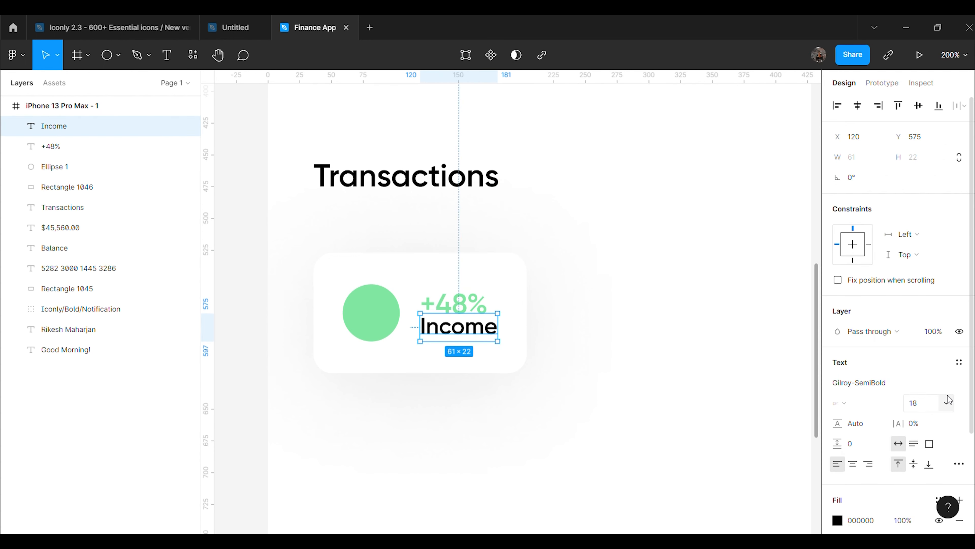
Try Gilroy-Regular and Medium, then set Income's font to Gilroy-SemiBold
click(963, 386)
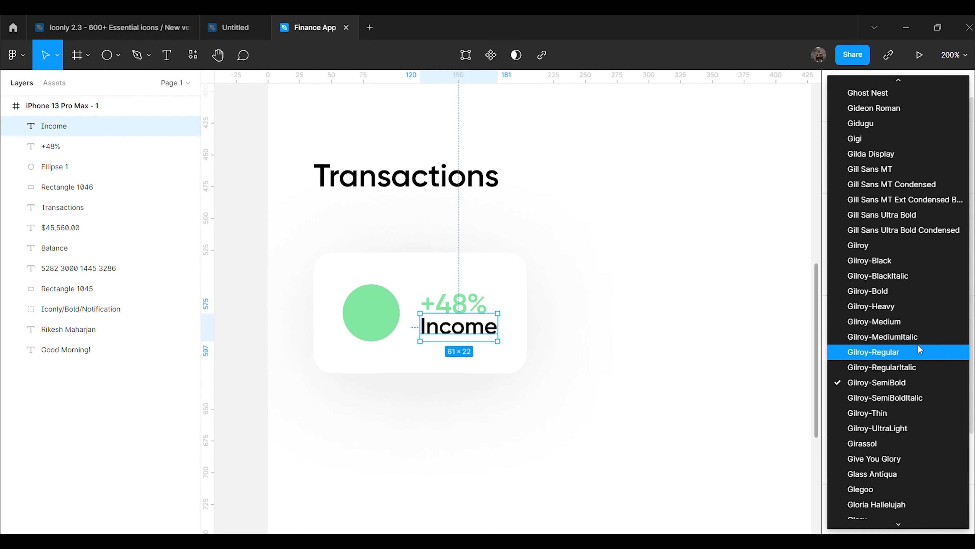
click(917, 344)
click(960, 383)
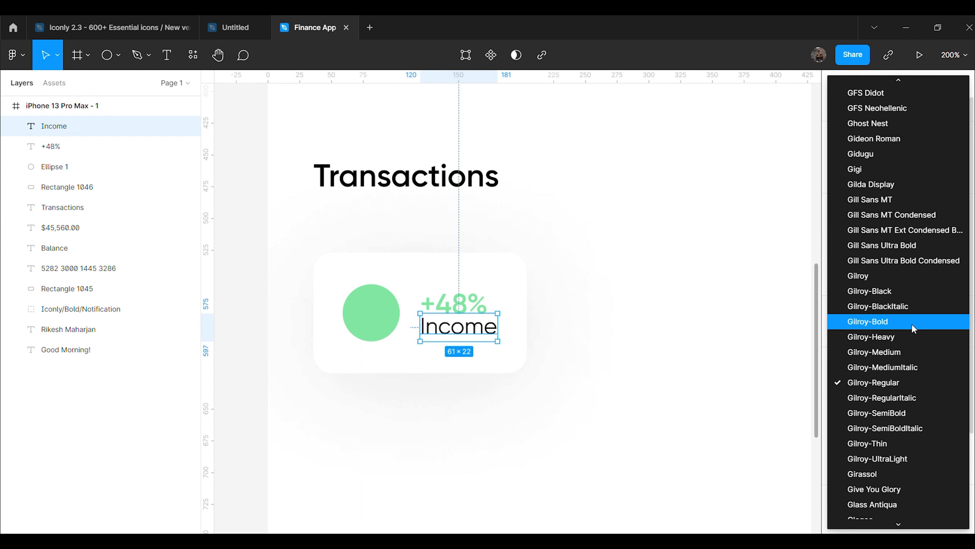
click(908, 352)
click(666, 381)
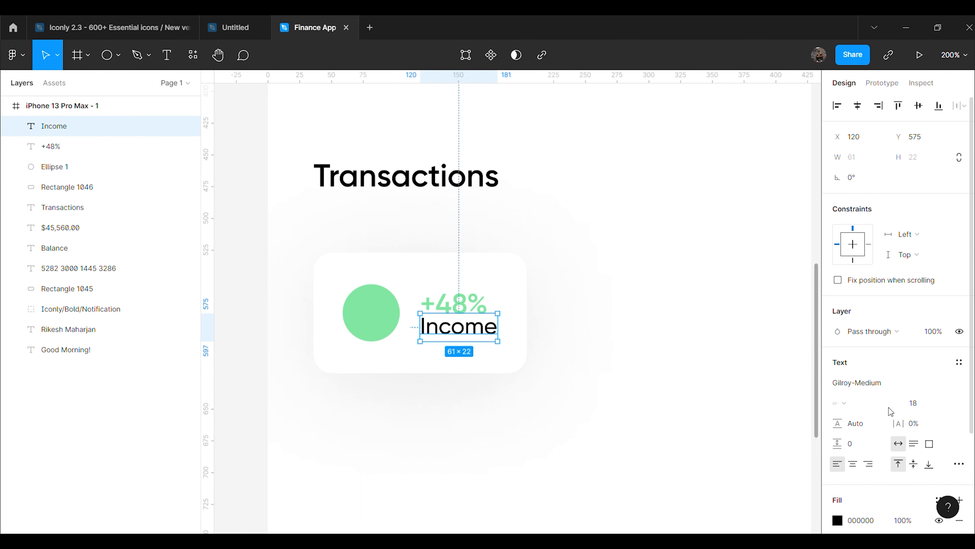
click(955, 385)
click(900, 443)
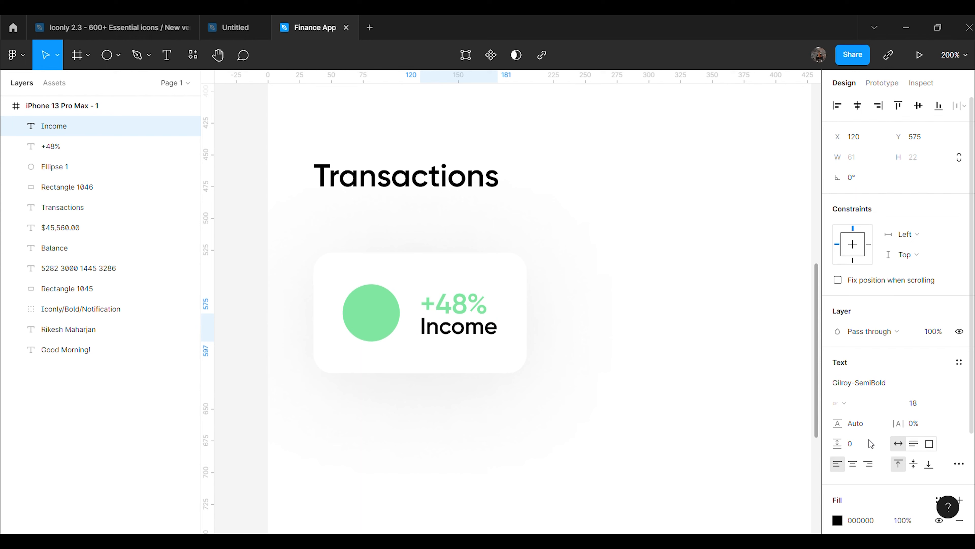
click(717, 404)
Nudge the +48% label so it lines up with Income
click(461, 311)
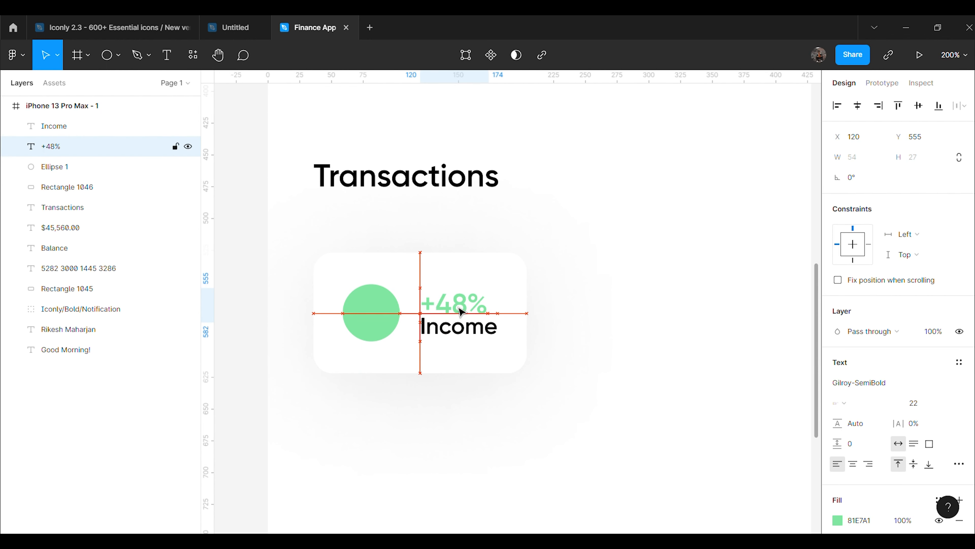
key(Left)
key(Left)
key(Right)
key(Right)
key(Right)
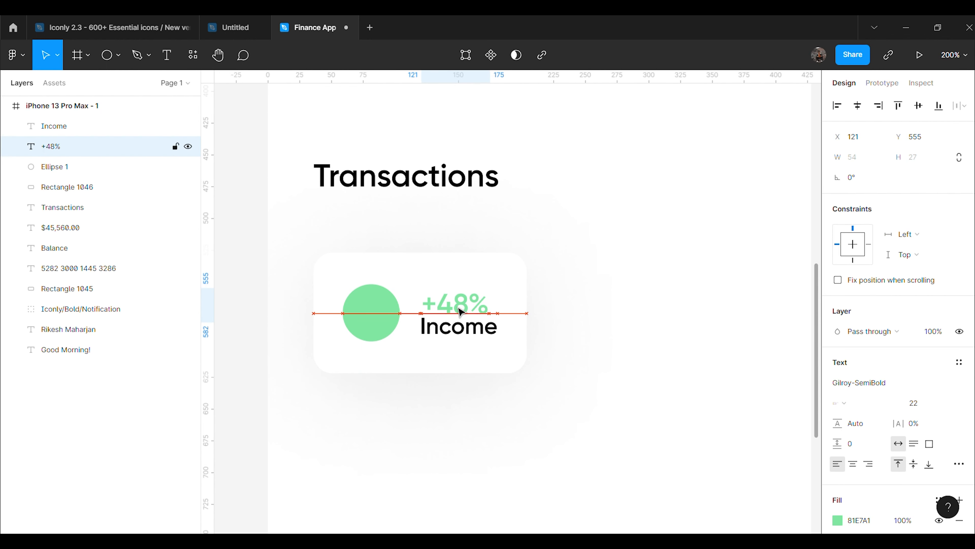
key(Left)
click(495, 343)
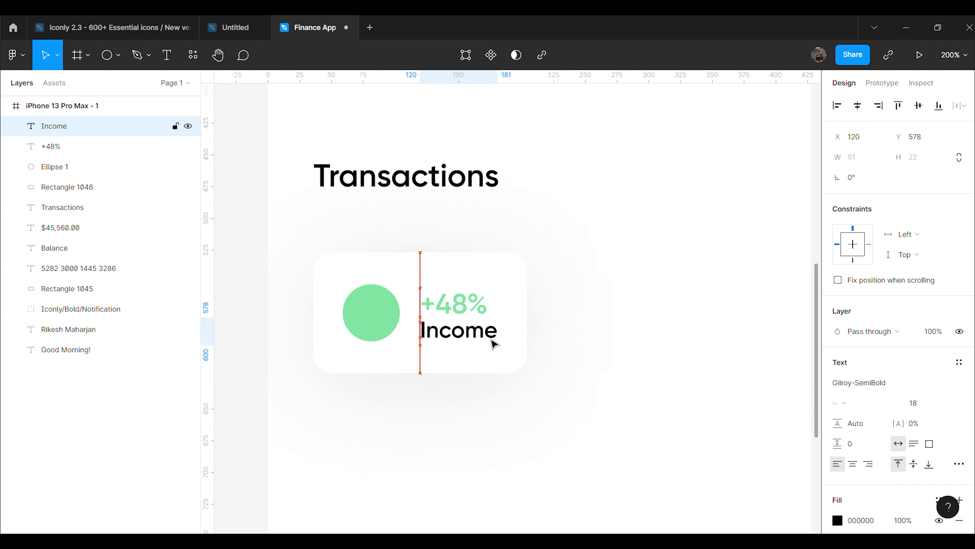
click(460, 316)
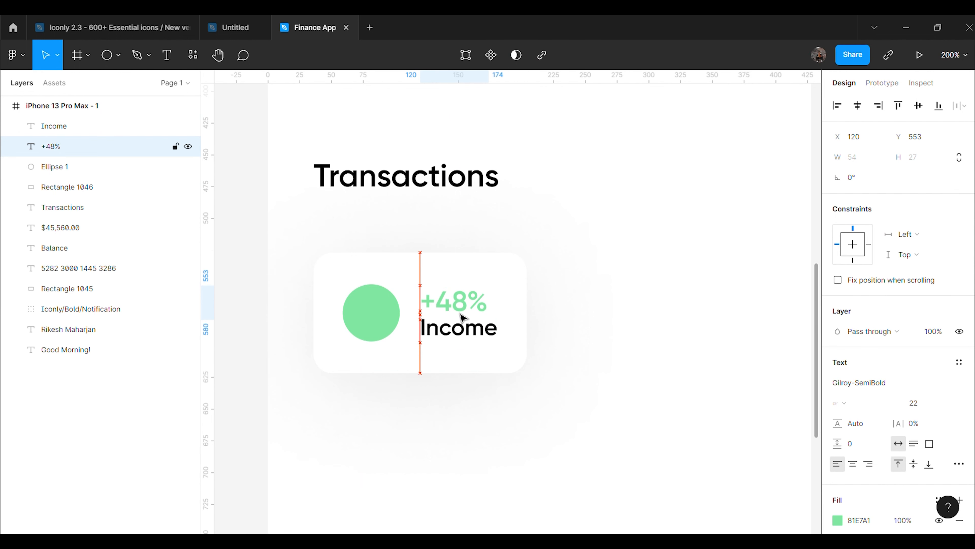
click(495, 392)
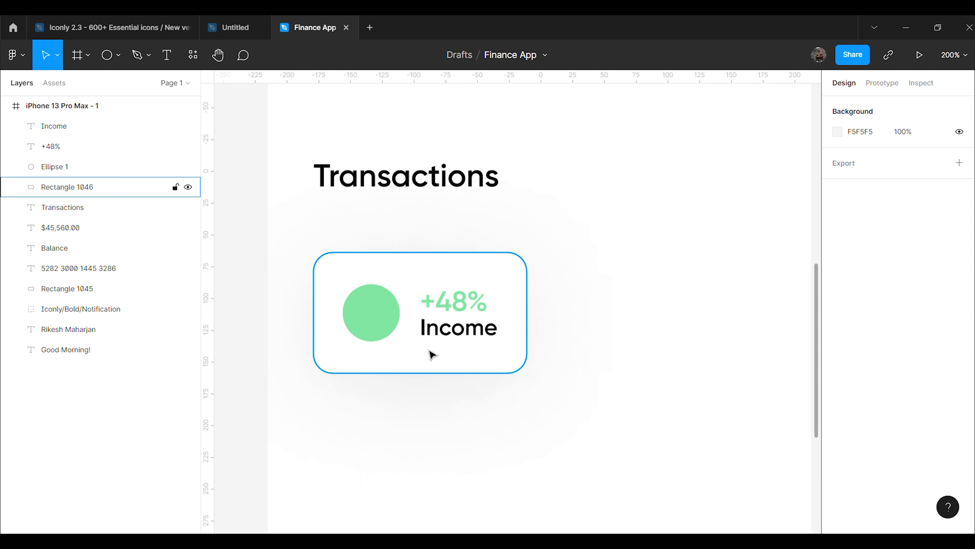
Insert the Bold Arrow-Right icon from the Iconly v2.3 plugin
right_click(591, 234)
mouse_move(620, 423)
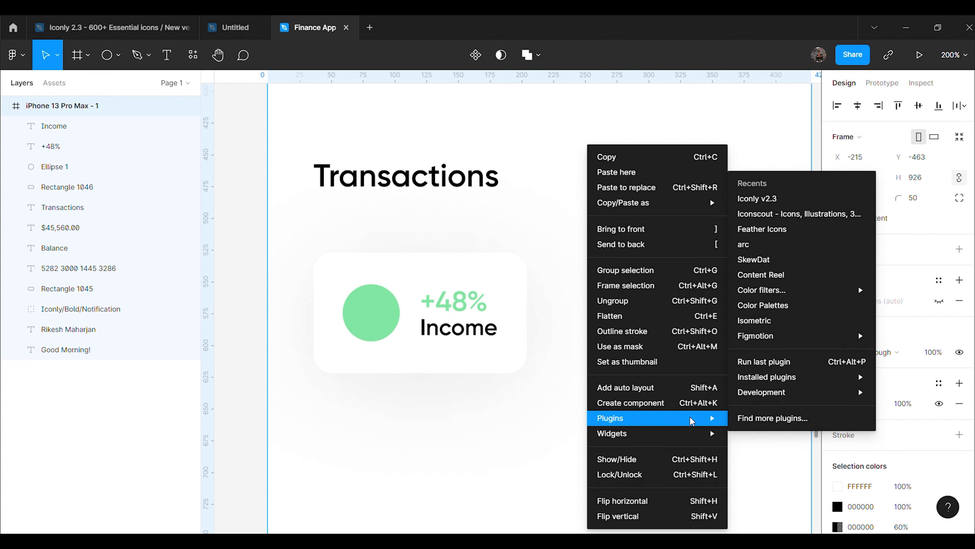
click(764, 199)
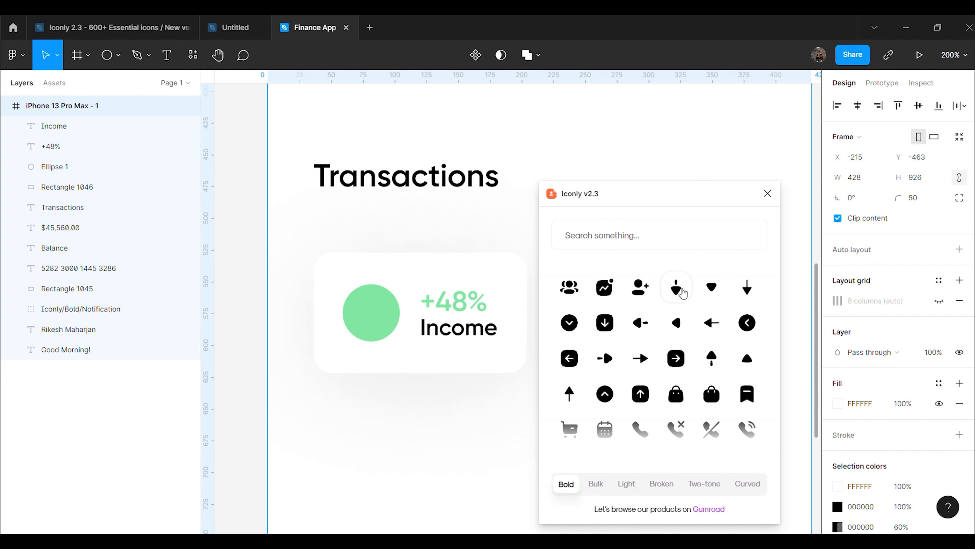
click(613, 364)
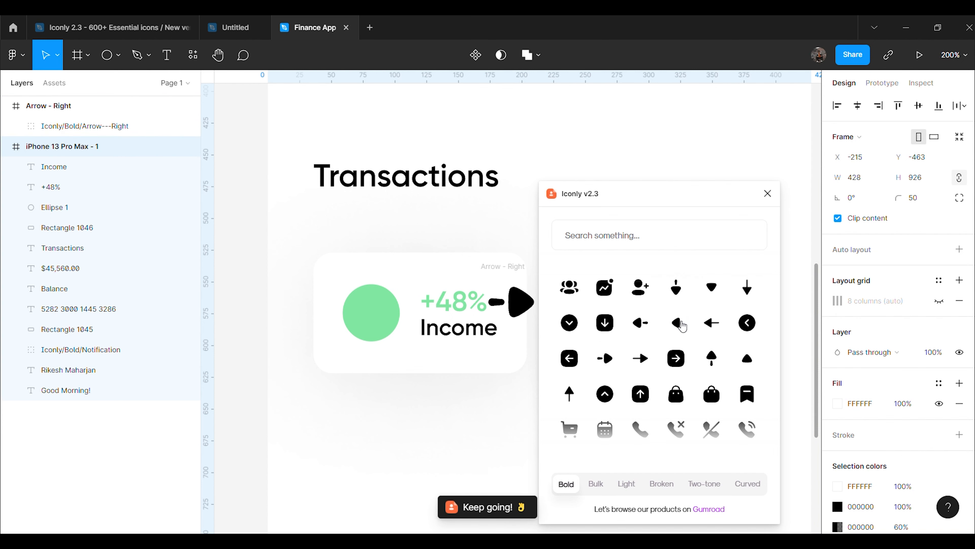
click(768, 194)
Scale the arrow to 24 px wide, move it onto the green circle, and rotate it 39°
click(529, 305)
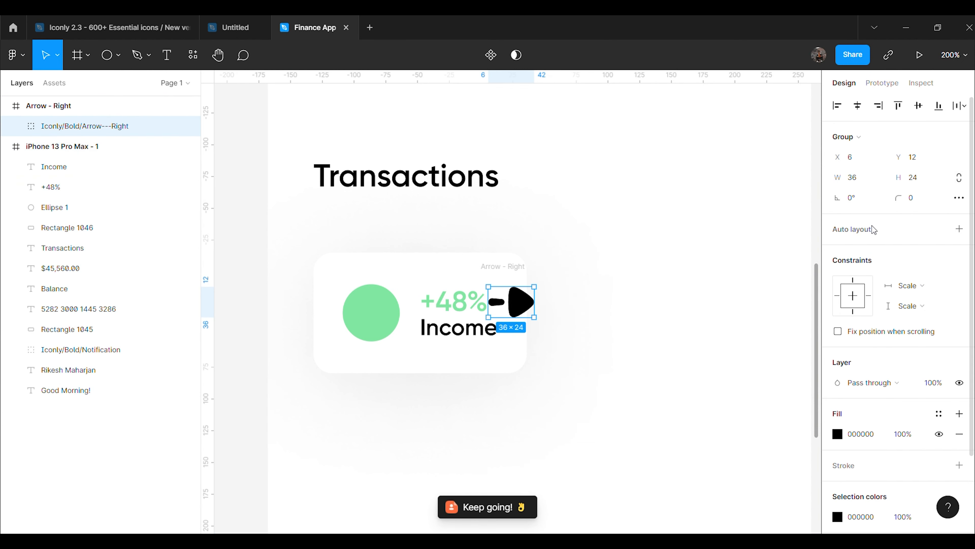
text(24)
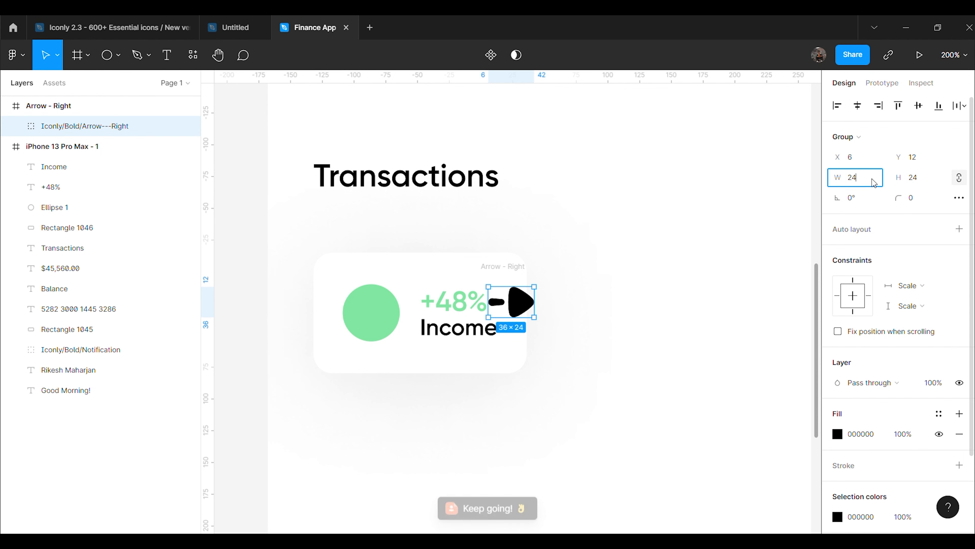
key(Return)
drag(533, 292, 380, 313)
click(626, 272)
click(861, 202)
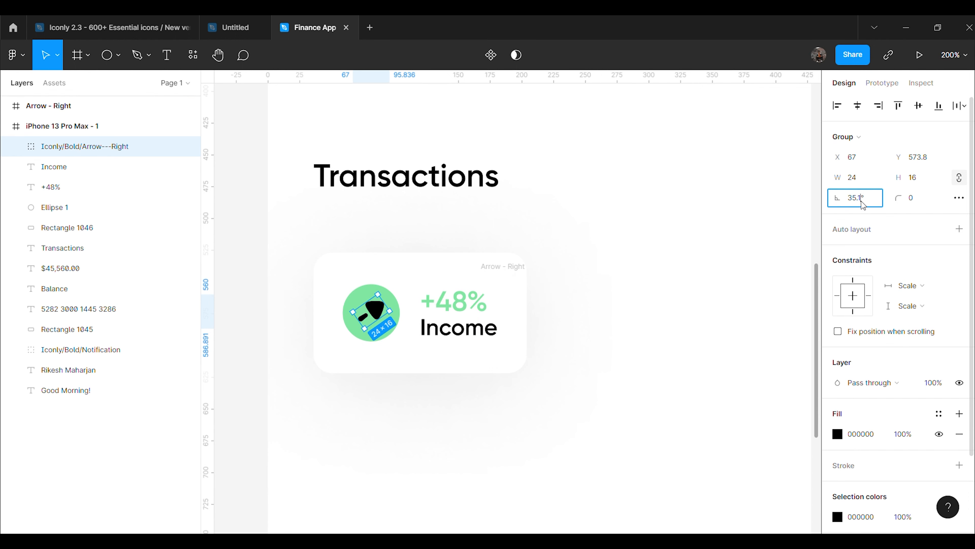
text(39)
key(Return)
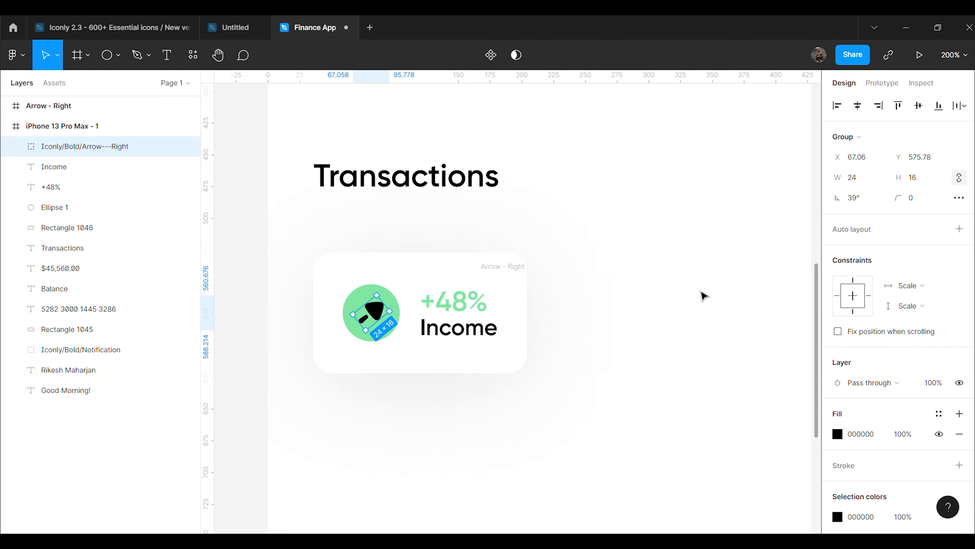
click(704, 296)
Delete the empty Arrow-Right frame, group the Income card elements, and place a copy to the right
click(523, 276)
key(Delete)
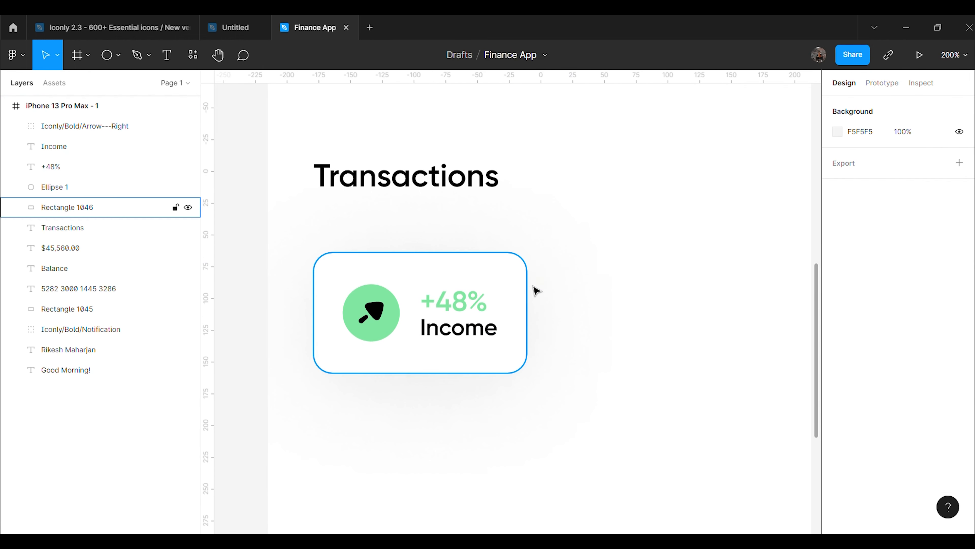
click(78, 128)
key(Escape)
drag(86, 135, 85, 206)
key(ctrl+g)
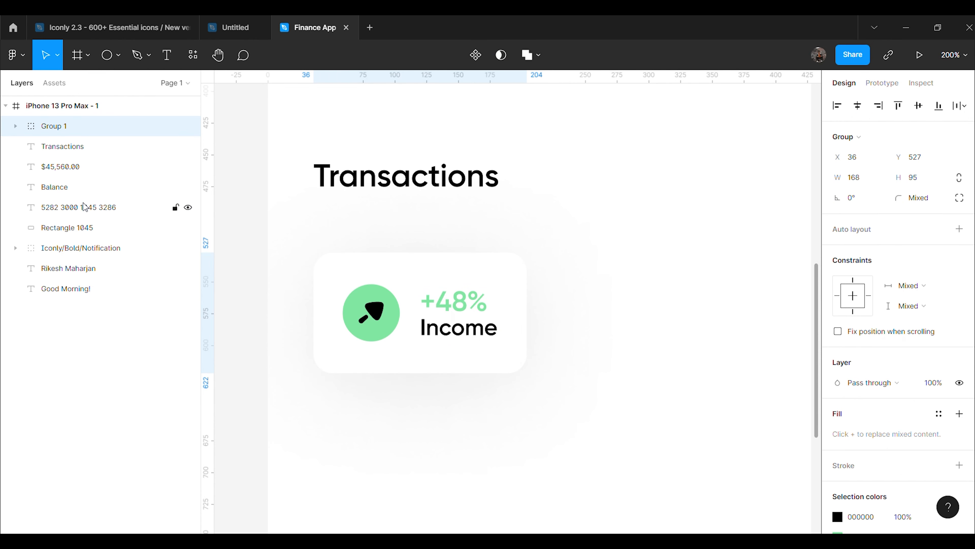
key(ctrl+d)
drag(473, 320, 637, 322)
click(655, 409)
Make the copied card's circle orange FA990B at 70% opacity
double_click(584, 326)
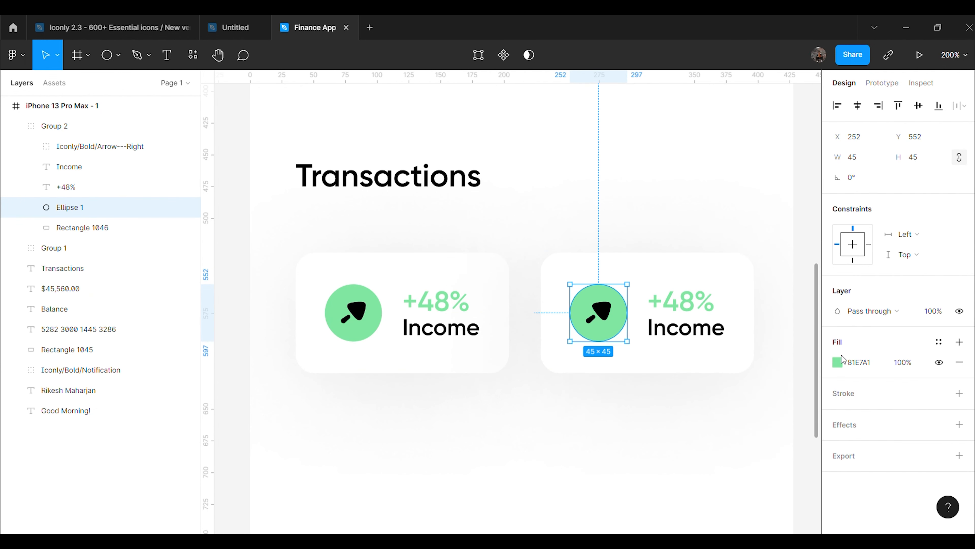
text(FA990B)
key(Return)
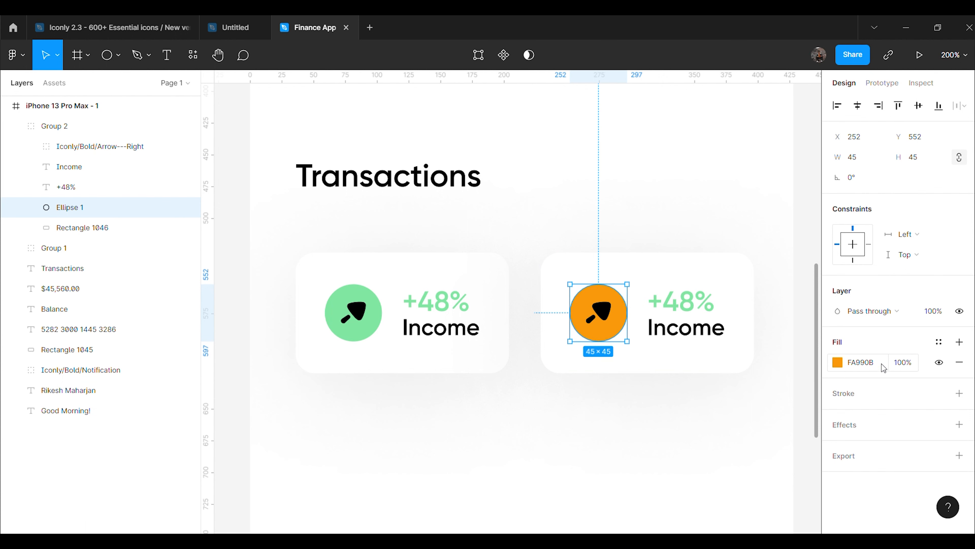
click(910, 362)
text(70)
key(Return)
click(659, 394)
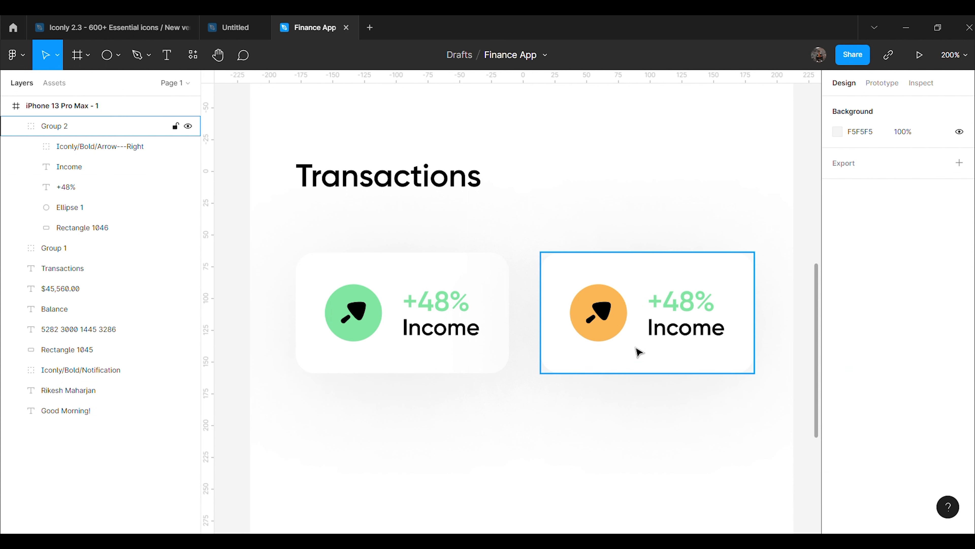
Rotate the copied arrow to -135° so it points downward
double_click(608, 327)
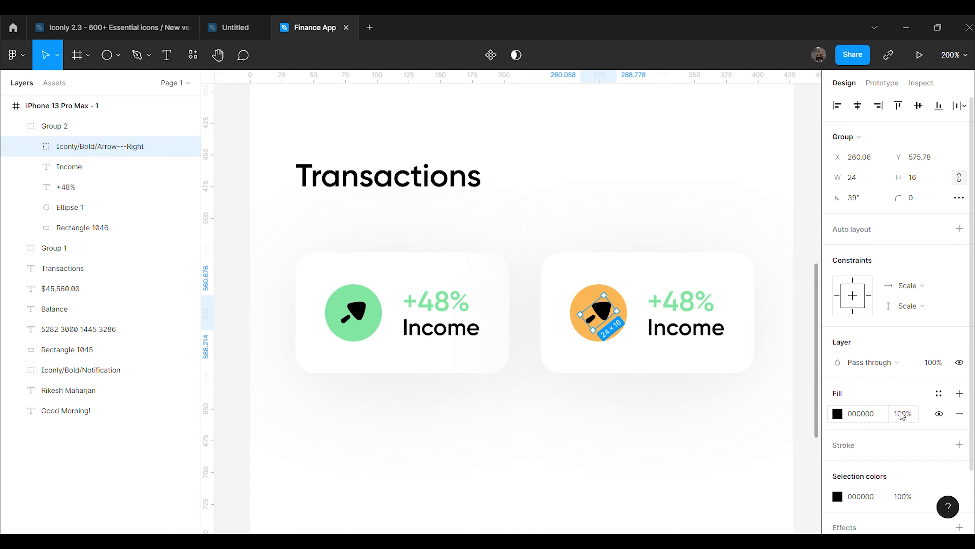
text(-135)
key(Return)
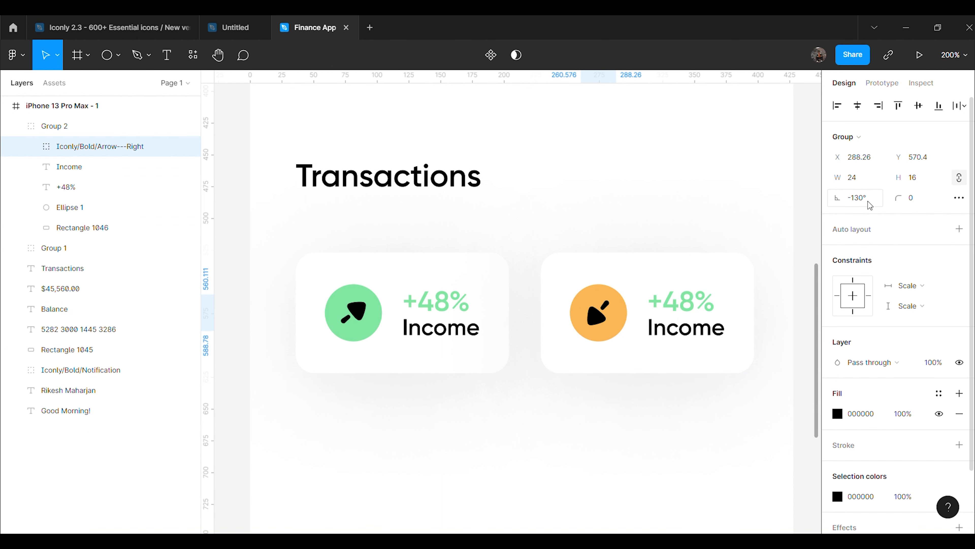
click(645, 390)
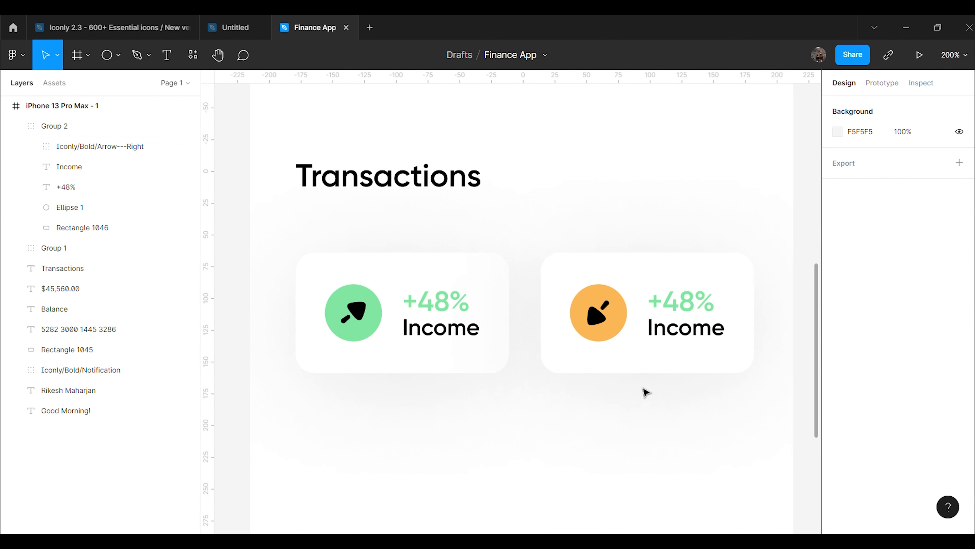
Rename the copied Income label to 'Expense'
double_click(686, 332)
double_click(686, 332)
text(Ex)
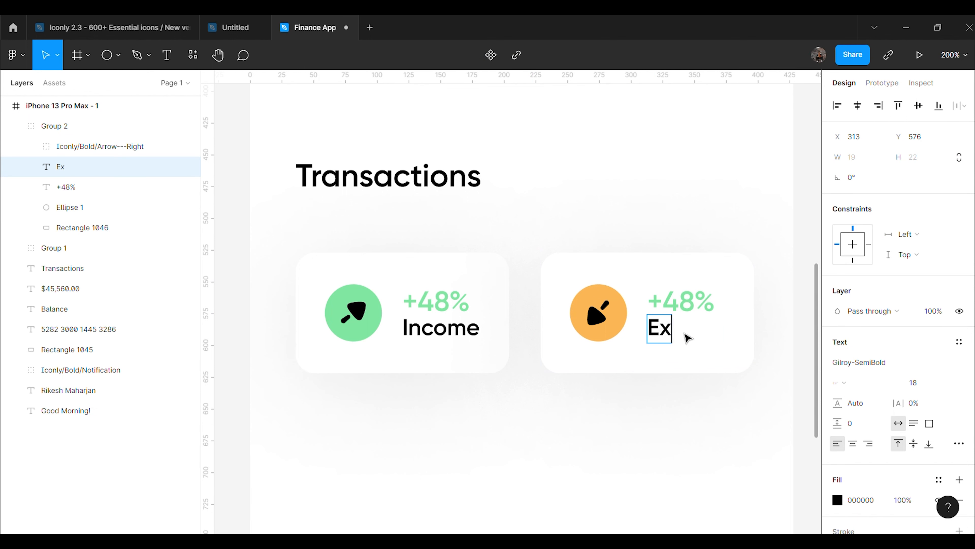
text(penses)
double_click(696, 330)
click(730, 334)
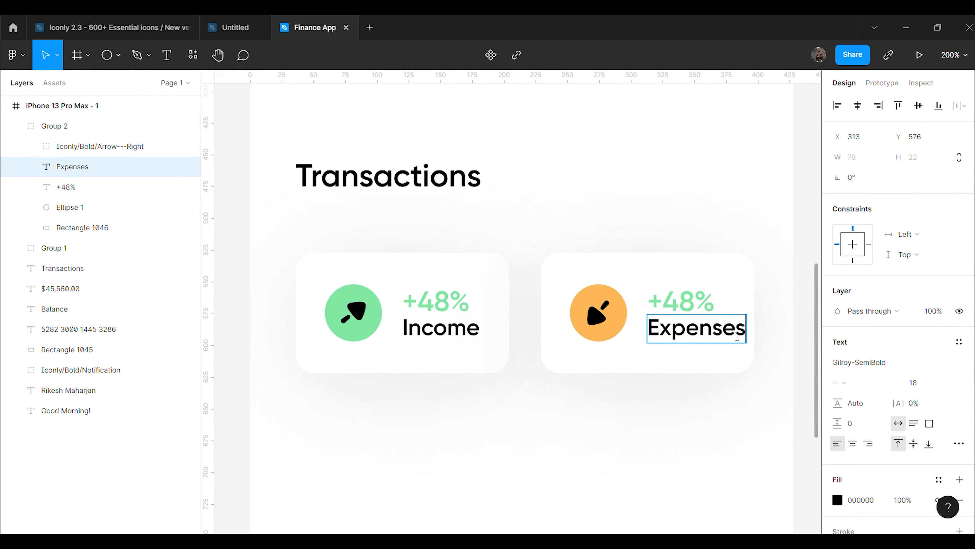
Change the +48% figure to '-18%' coloured orange FA990B
click(701, 313)
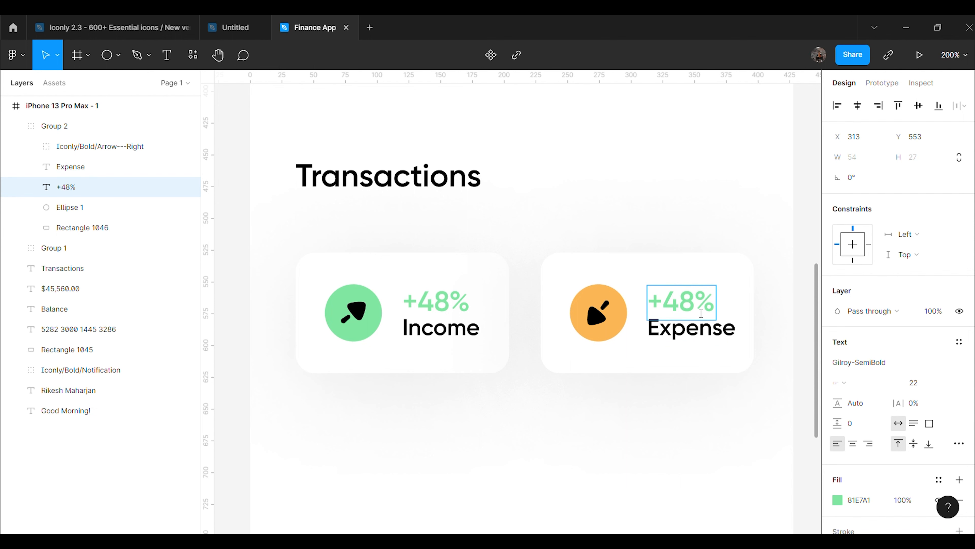
key(shift+Home)
key(BackSpace)
text(-18)
key(Escape)
click(852, 497)
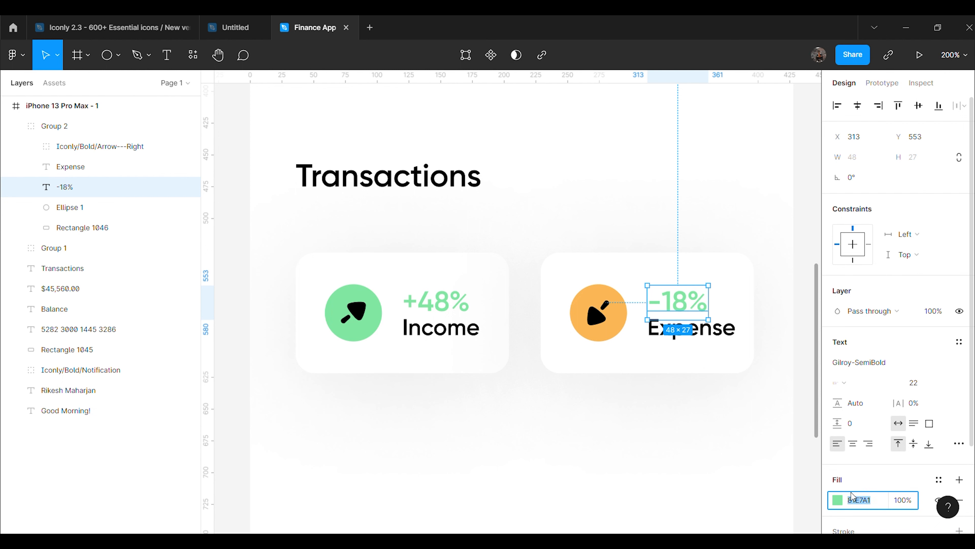
text(FA990B)
key(Return)
click(895, 500)
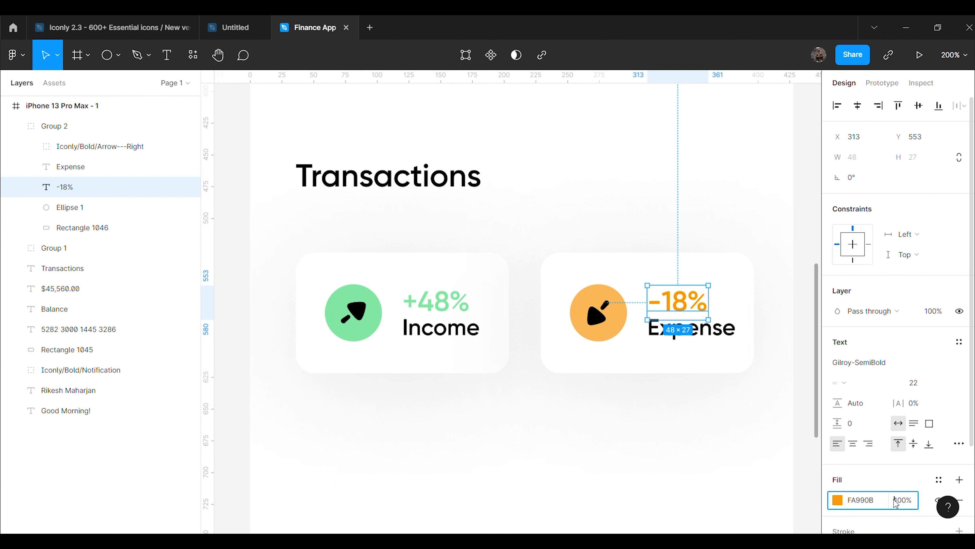
click(703, 485)
Duplicate the Transactions heading and move the copy below the two cards
scroll(647, 420, down, 2)
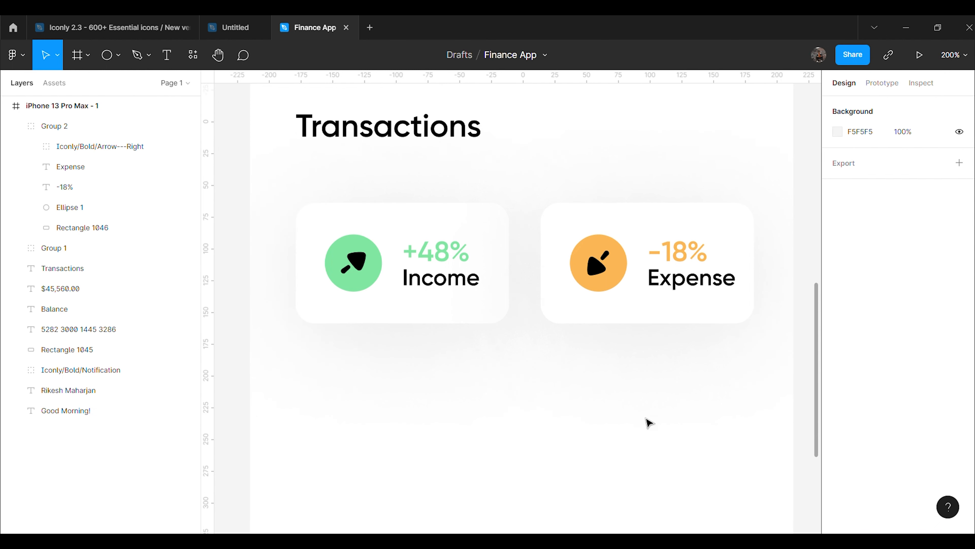
key(ctrl+minus)
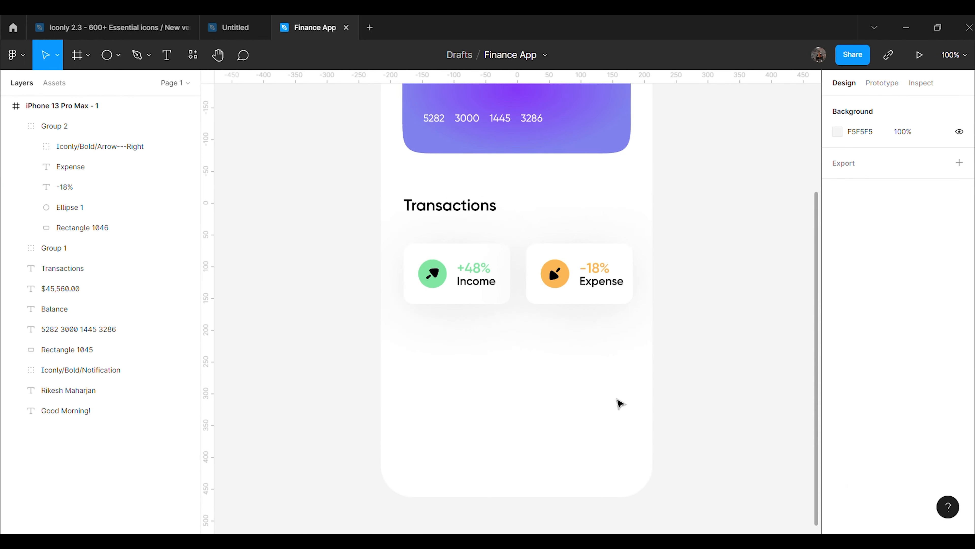
scroll(619, 400, down, 2)
scroll(622, 395, up, 1)
click(457, 166)
key(ctrl+d)
drag(457, 157, 457, 307)
key(ctrl+z)
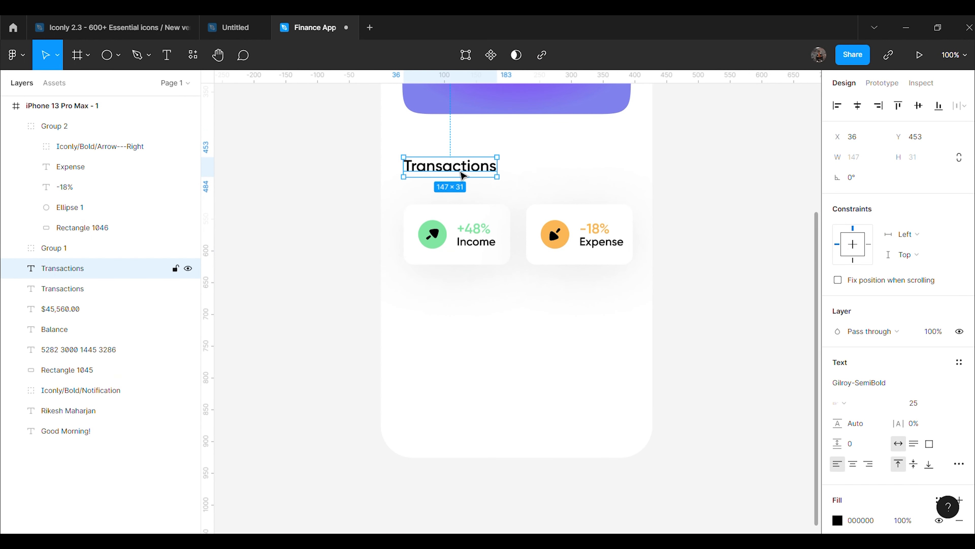
drag(462, 177, 459, 301)
Turn the copy into a size-18 'Today' heading aligned under Transactions
click(916, 403)
text(1)
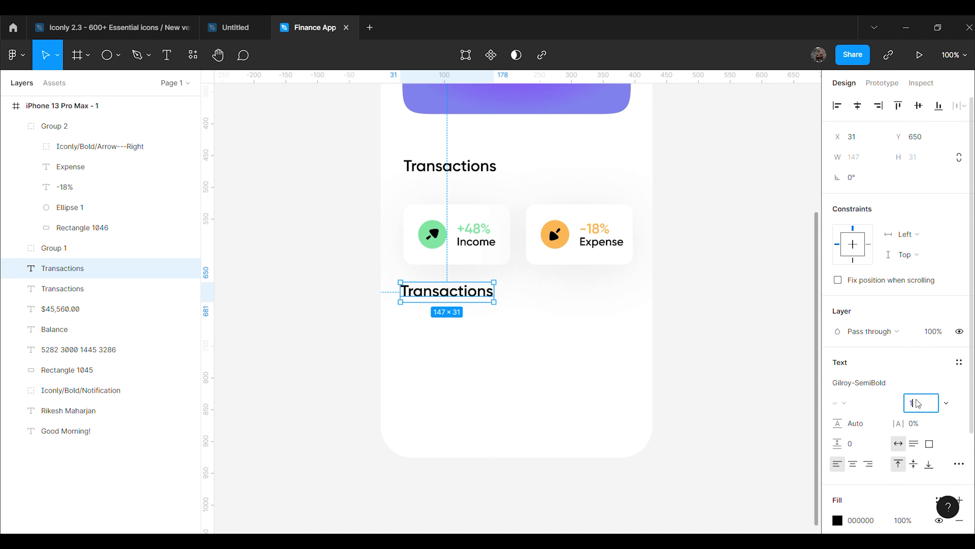
text(8)
key(Return)
double_click(457, 292)
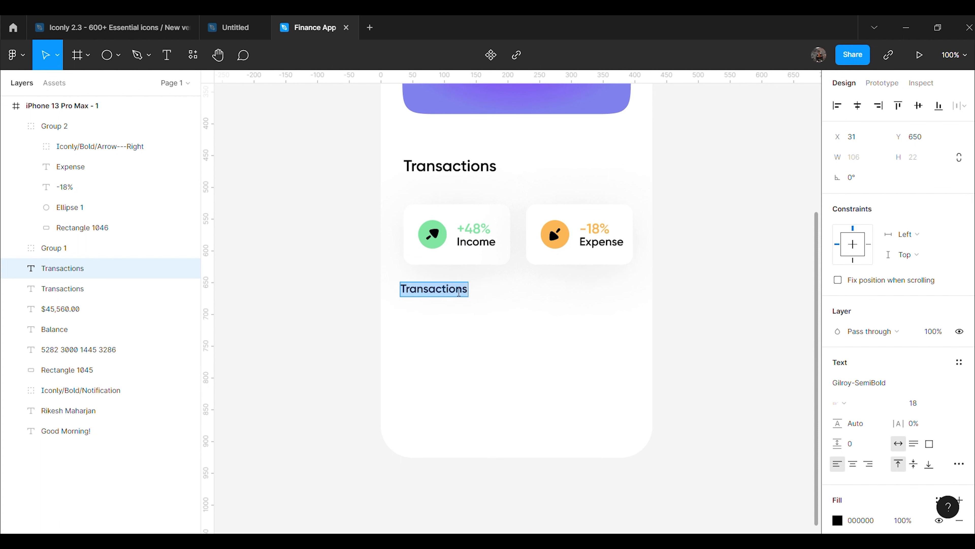
text(Today)
drag(423, 297, 426, 312)
click(702, 327)
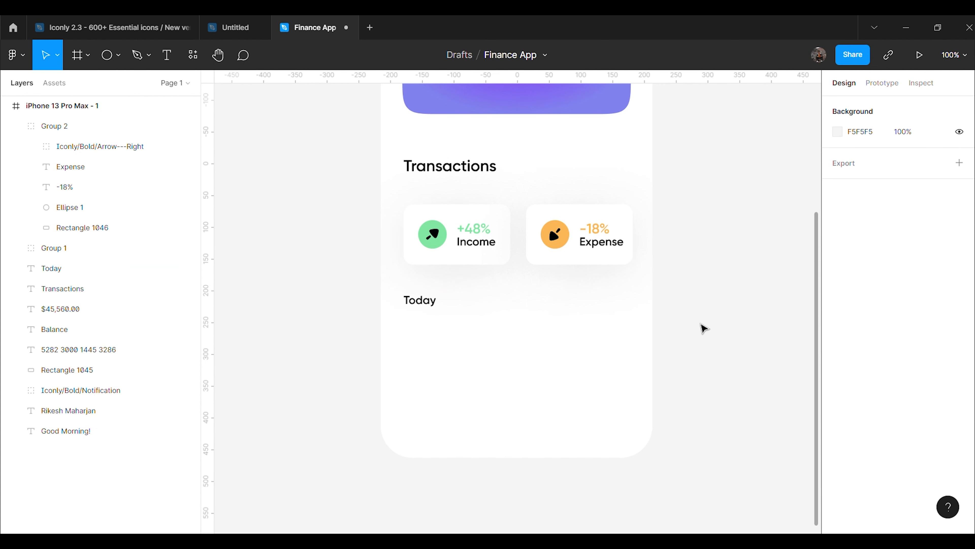
Draw a 60×60 placeholder square below the Today heading
click(117, 55)
click(115, 89)
drag(464, 341, 498, 372)
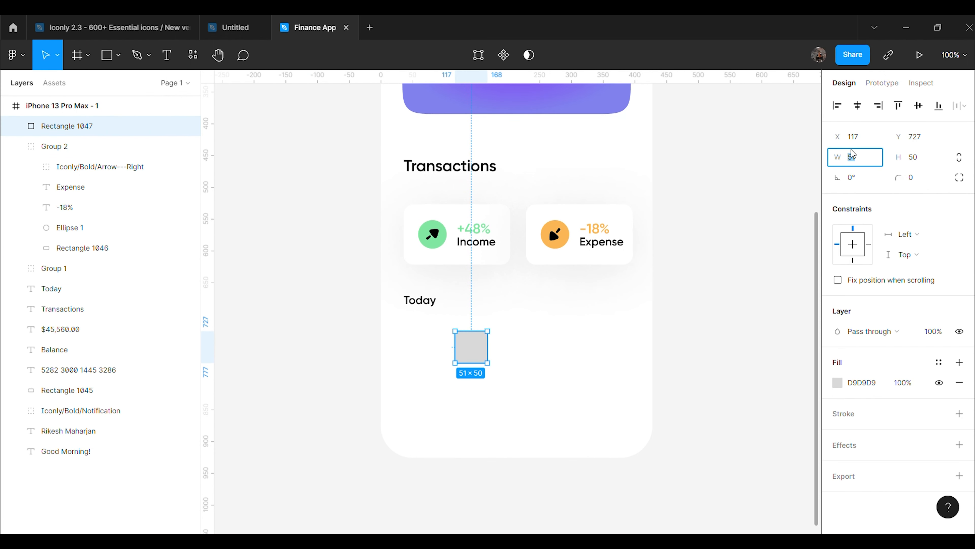
text(60)
key(Return)
text(60)
key(Return)
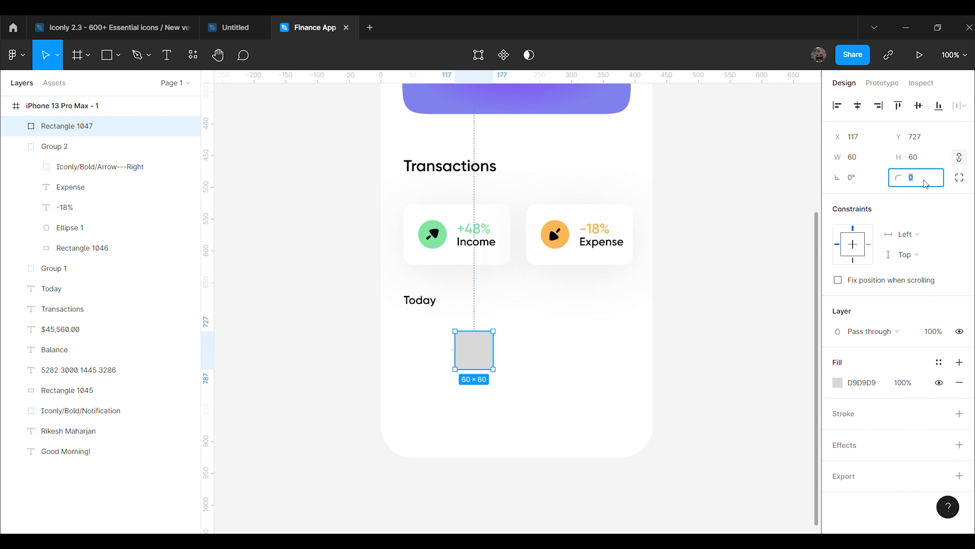
click(645, 387)
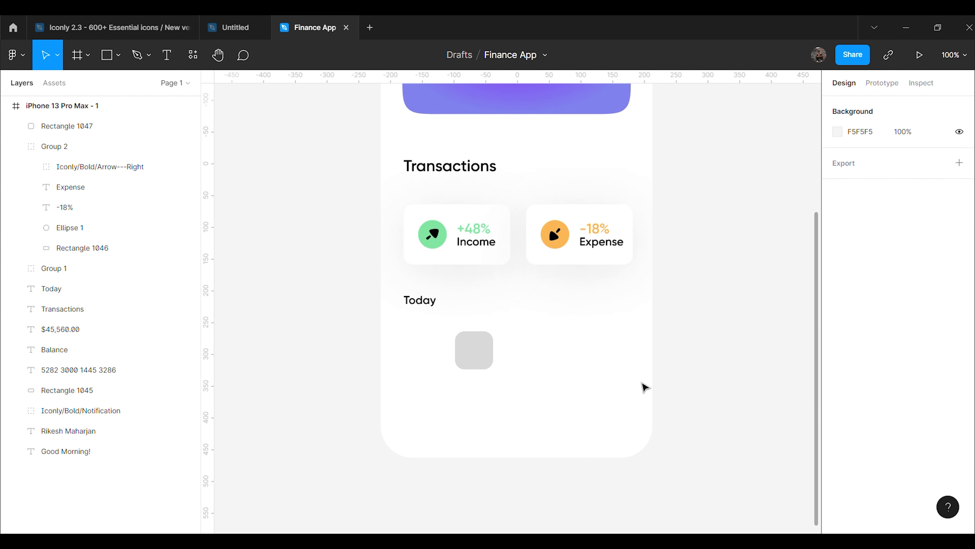
Give the square corner radius 18 and a white FFFFFF fill, moving it toward Today
key(ctrl+plus)
scroll(538, 307, down, 3)
click(438, 303)
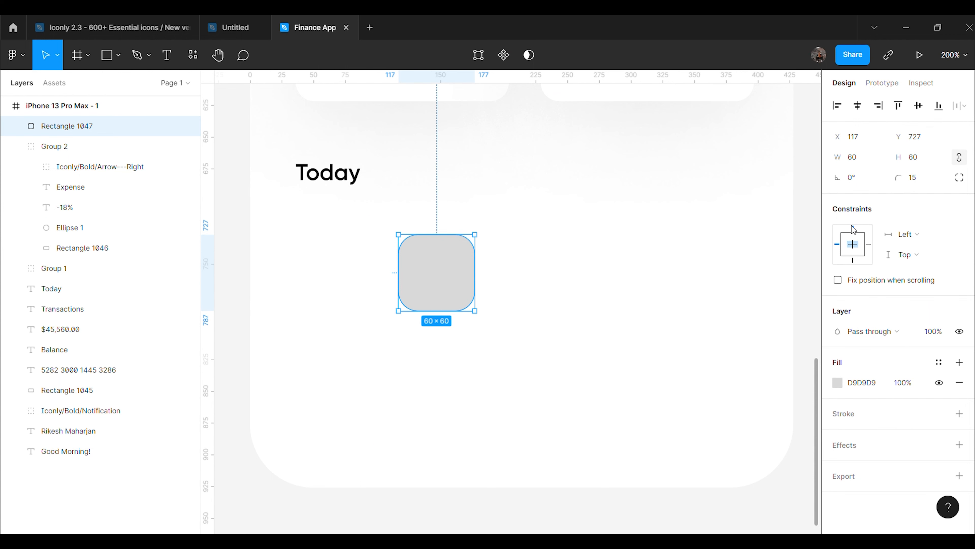
key(Return)
click(837, 380)
drag(746, 270, 610, 211)
click(571, 246)
drag(474, 269, 365, 252)
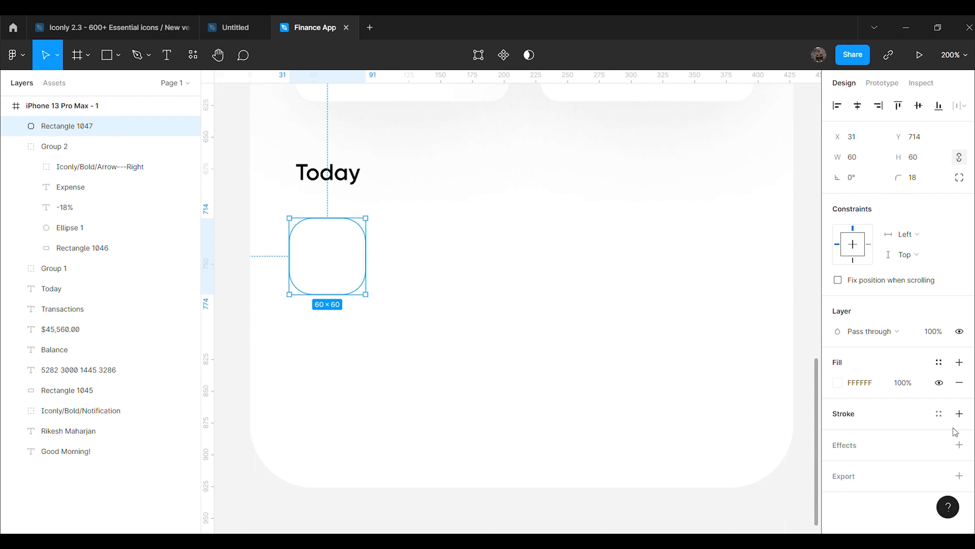
Add a drop shadow with blur 90, Y 10 and 10% opacity, aligning the tile with Today
click(959, 444)
click(838, 465)
click(780, 463)
text(90)
key(Return)
click(705, 488)
text(10)
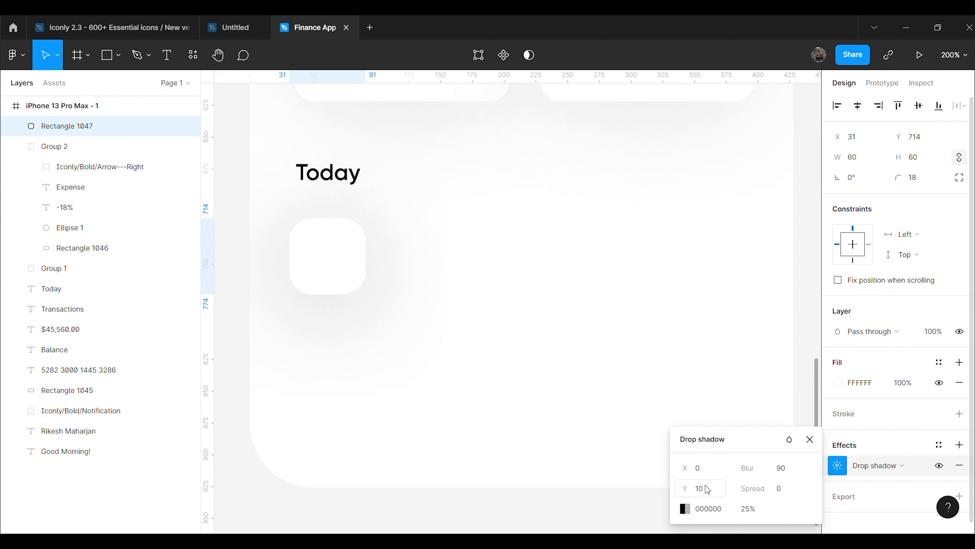
click(742, 513)
text(10)
key(Return)
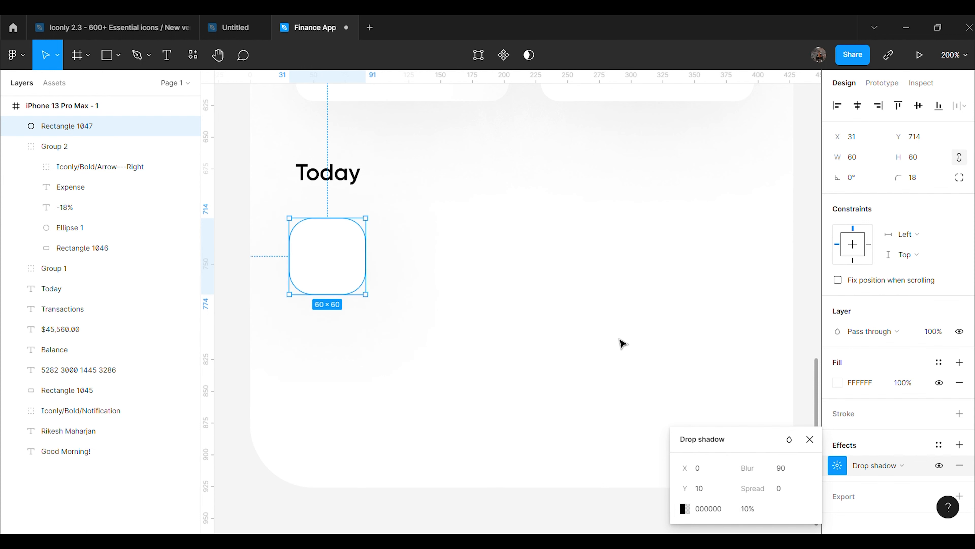
click(622, 342)
drag(365, 270, 371, 269)
click(505, 302)
Paste the Nike logo and place it on the white tile
key(ctrl+v)
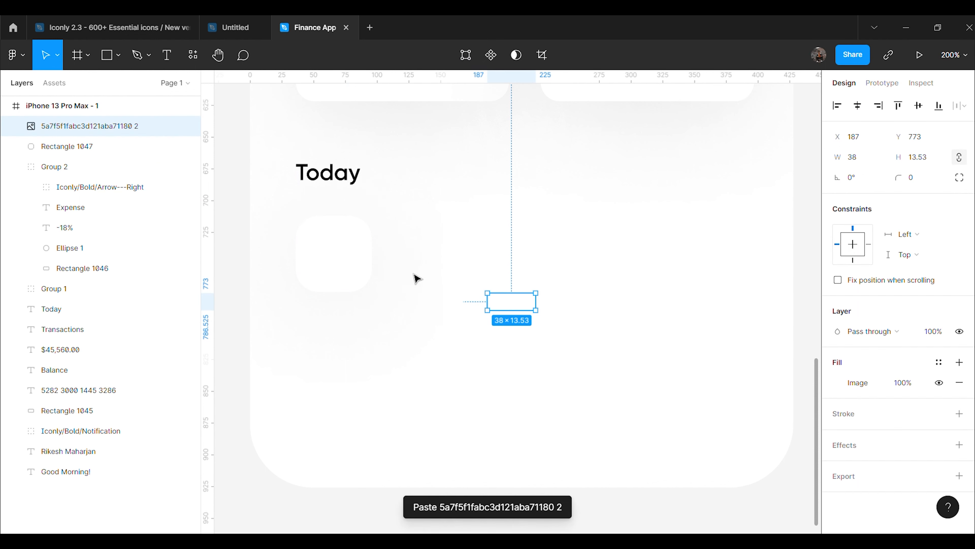
drag(515, 310, 334, 264)
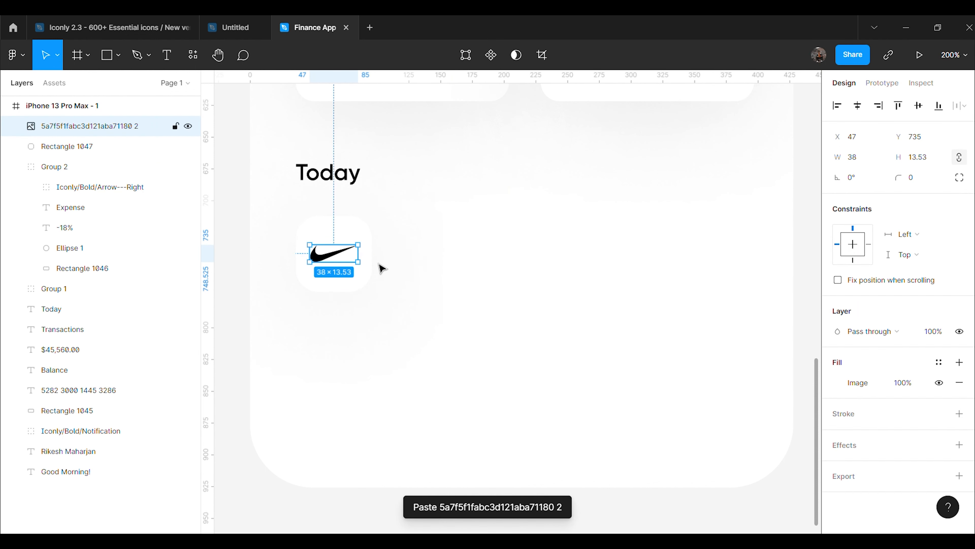
click(471, 276)
Add a two-line 'Nike Store' / 'Clothing' text at font size 14 near the logo
click(355, 257)
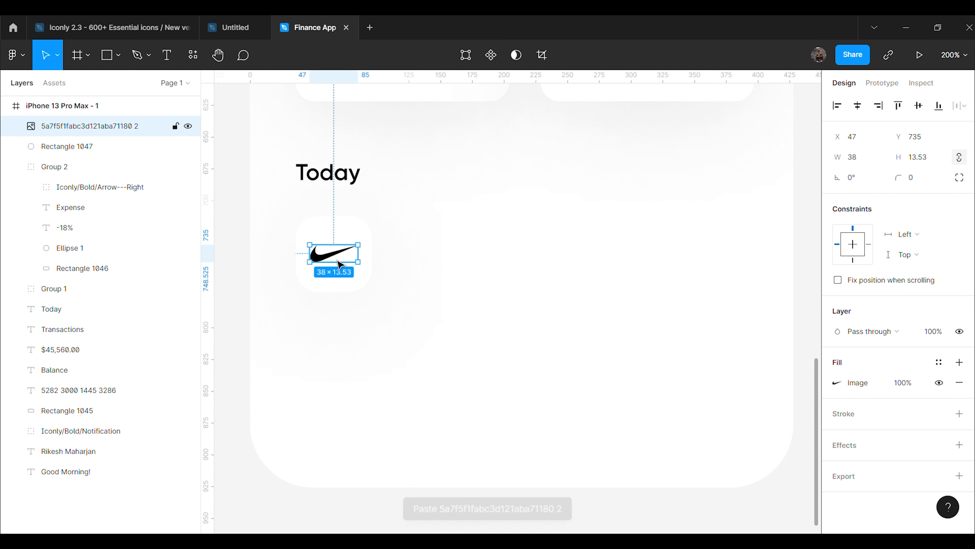
click(403, 187)
key(t)
click(441, 226)
text(Nike Store)
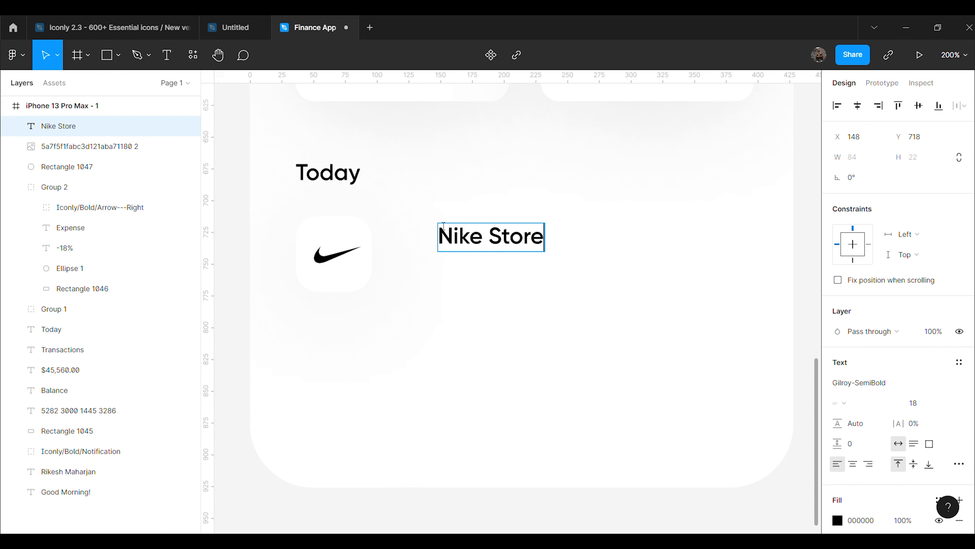
key(Return)
text(Clothing)
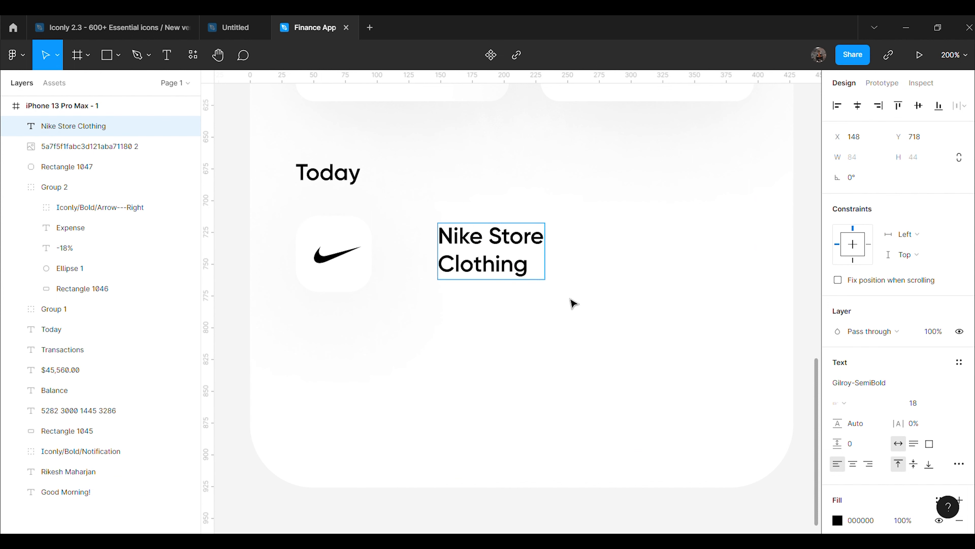
key(Escape)
click(934, 403)
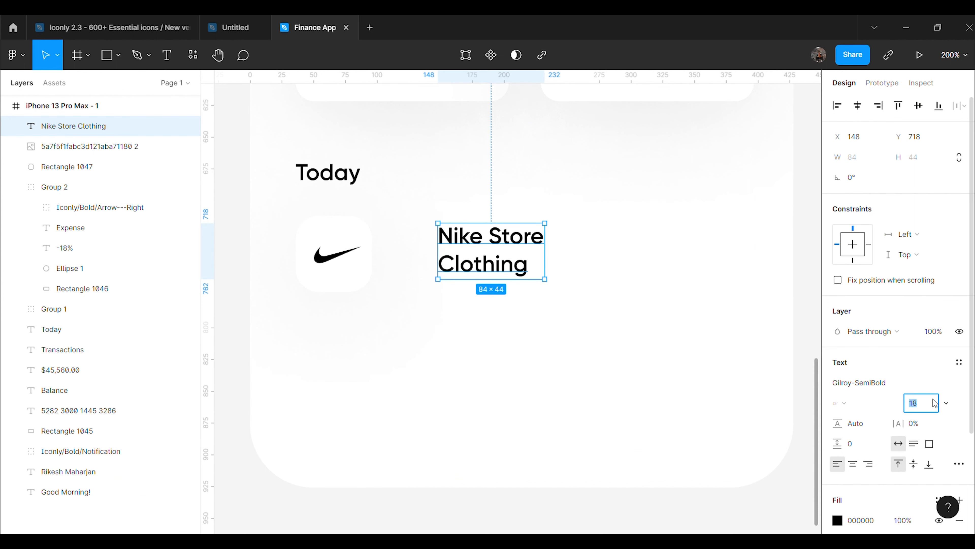
text(14)
key(Return)
click(667, 368)
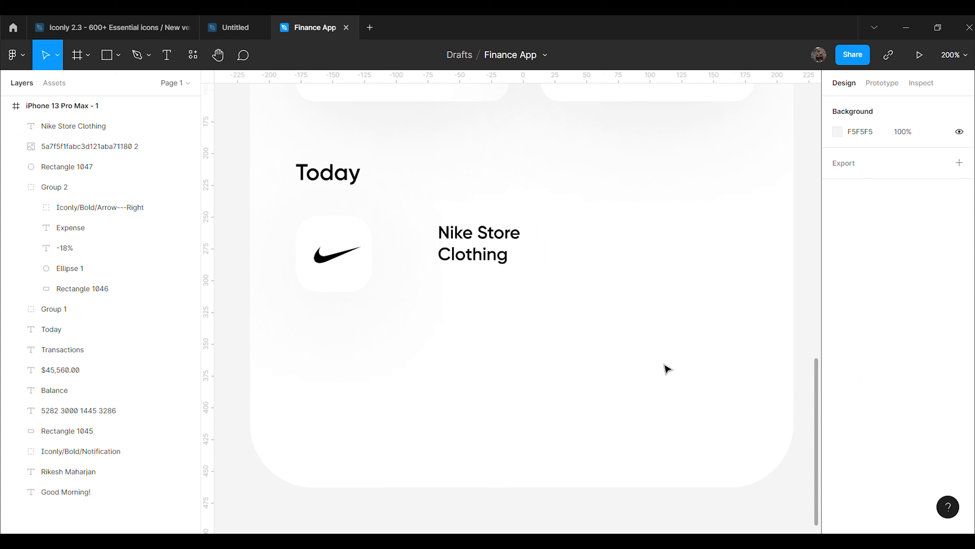
Set the Clothing line to 60% fill opacity and move the label beside the Nike logo
double_click(512, 259)
double_click(507, 256)
scroll(909, 478, down, 3)
click(900, 392)
text(60)
key(Return)
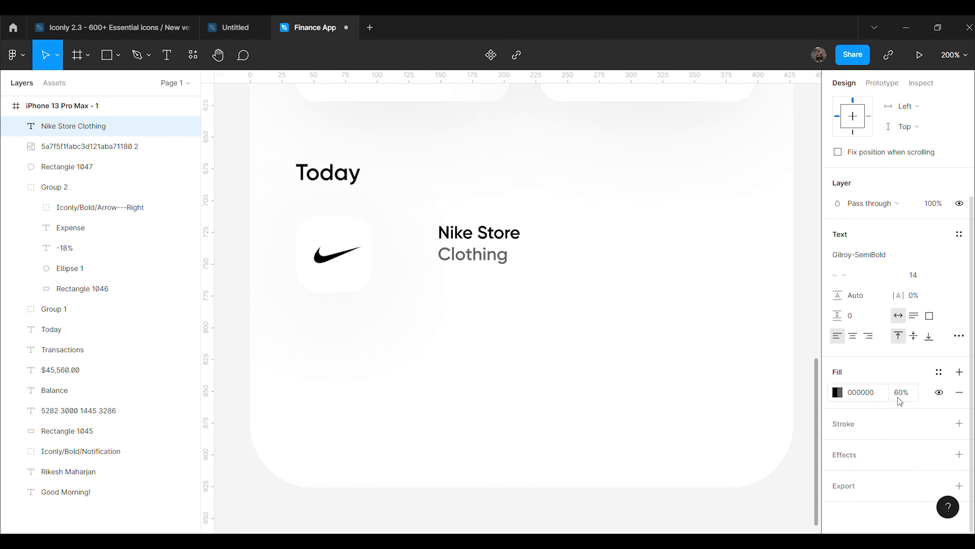
key(Escape)
drag(495, 259, 454, 266)
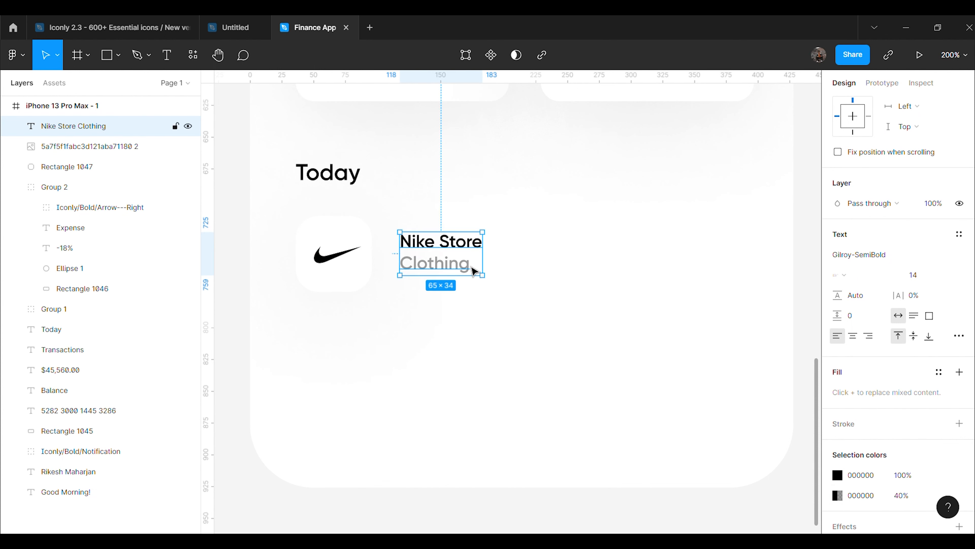
click(538, 215)
Reapply 60% fill opacity to the Clothing line
click(461, 261)
double_click(470, 263)
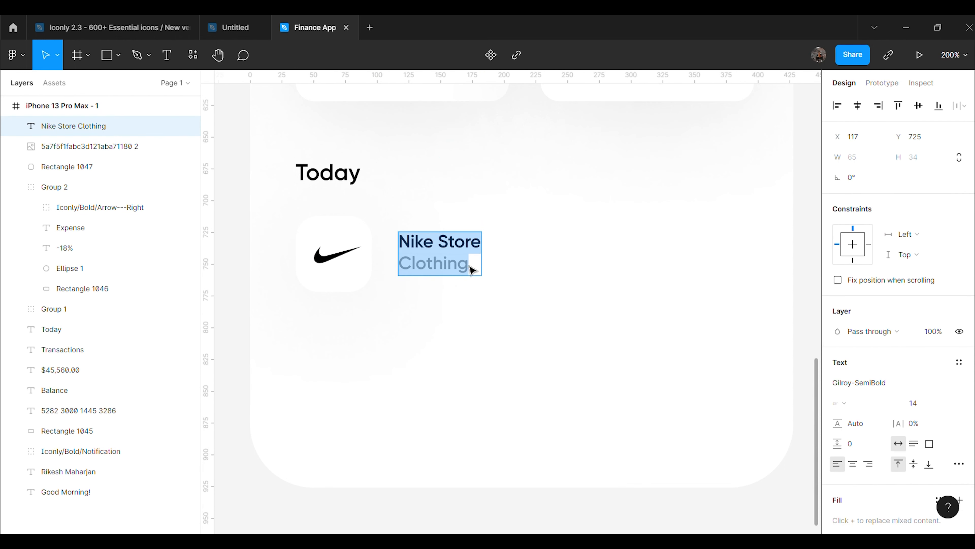
double_click(468, 264)
scroll(851, 477, down, 3)
click(902, 394)
text(60)
key(Return)
key(Escape)
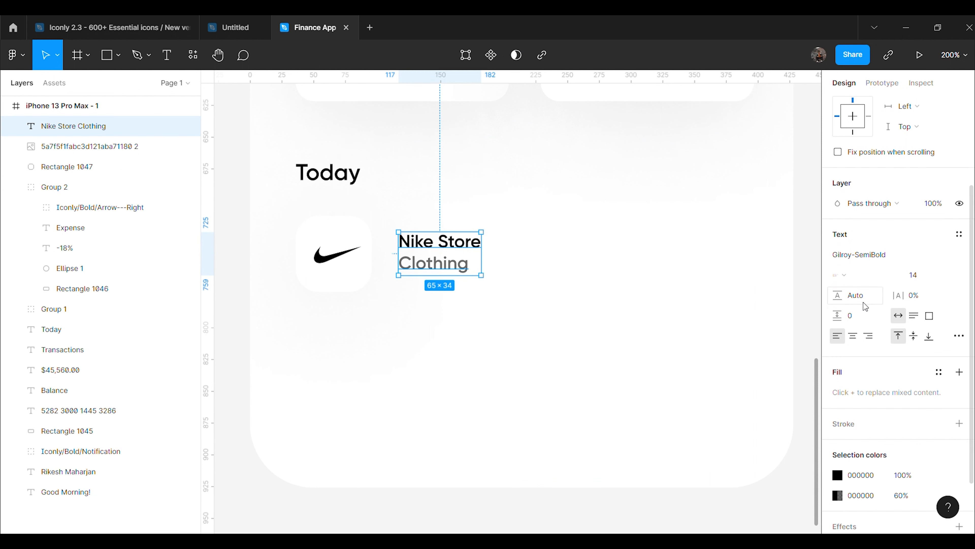
Set the label's line height to 20 and nudge it up slightly
text(20)
key(Return)
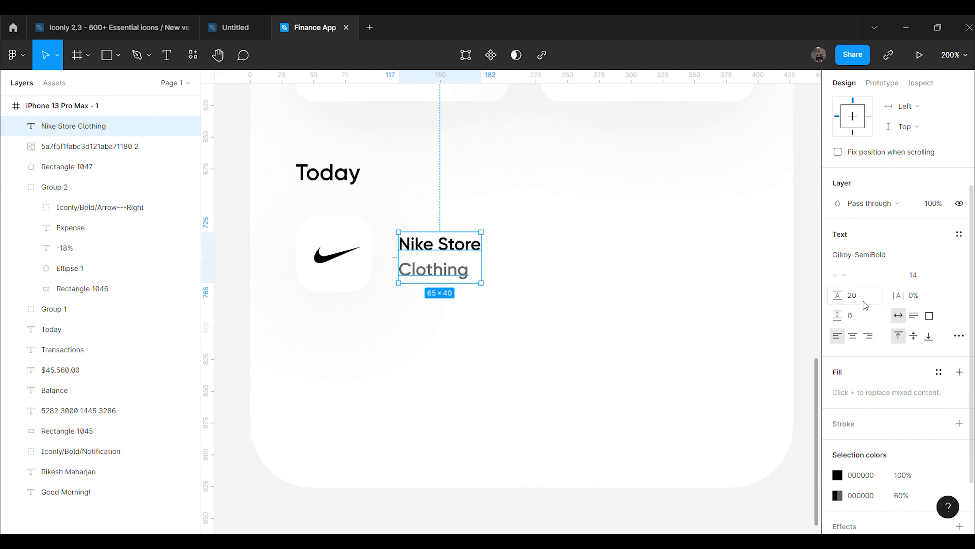
key(Up)
key(Up)
key(Up)
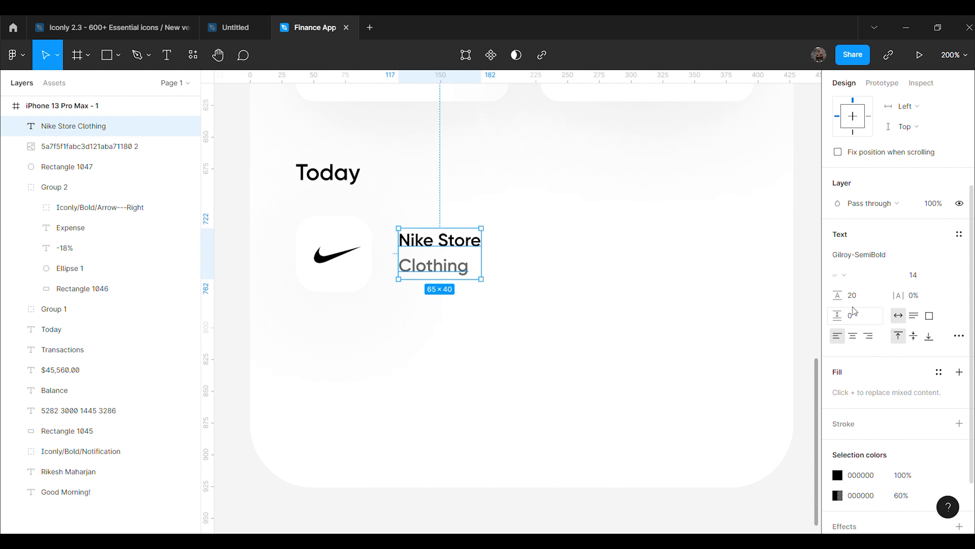
click(742, 353)
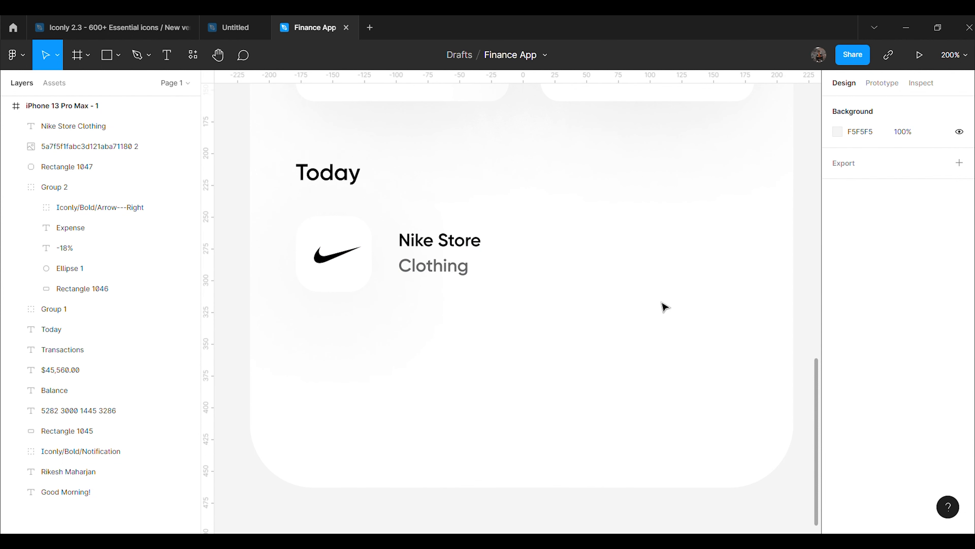
click(445, 261)
Duplicate the Nike Store label and move the copy to the row's right side
key(ctrl+d)
drag(444, 260, 701, 262)
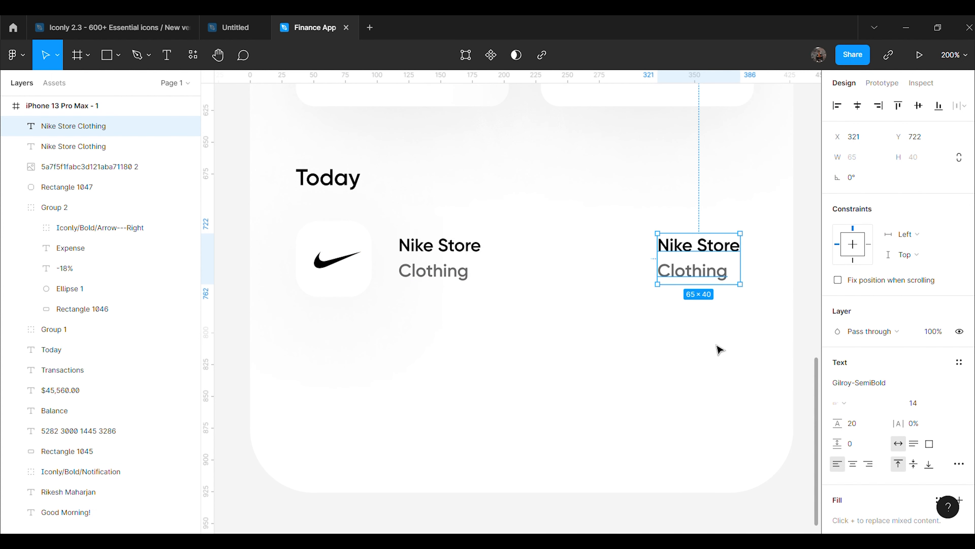
key(shift+0)
drag(613, 296, 612, 295)
scroll(680, 354, up, 3)
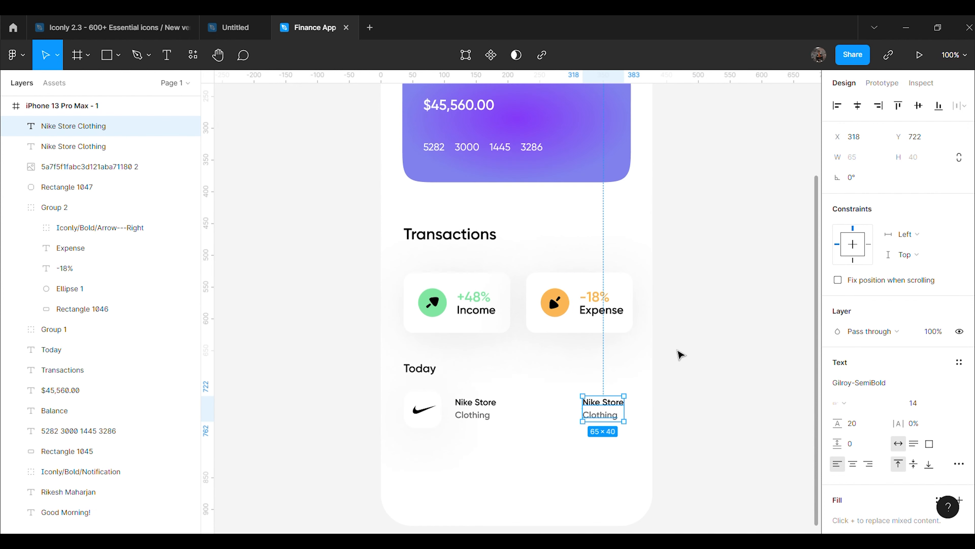
drag(610, 415, 613, 412)
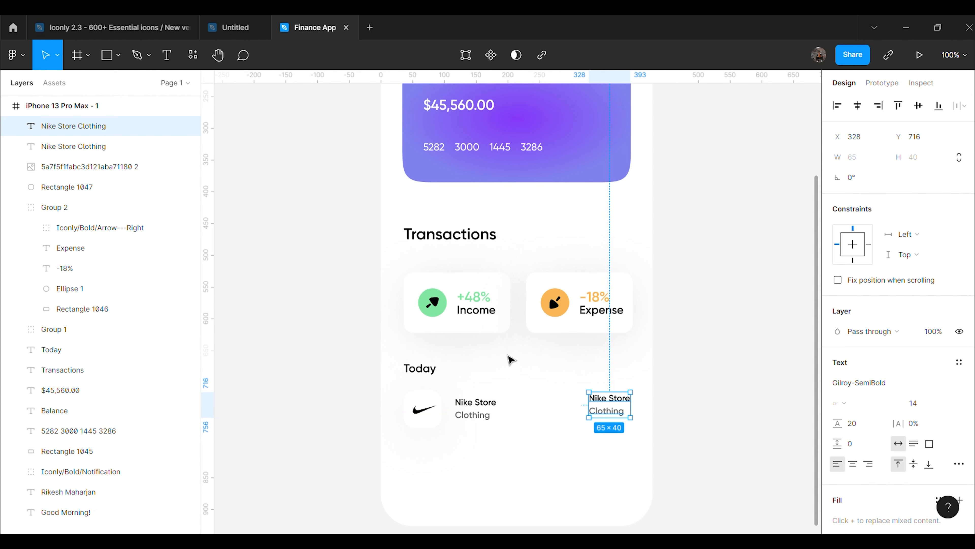
Show the phone frame's column layout grid and reselect the copied label
click(123, 105)
click(939, 301)
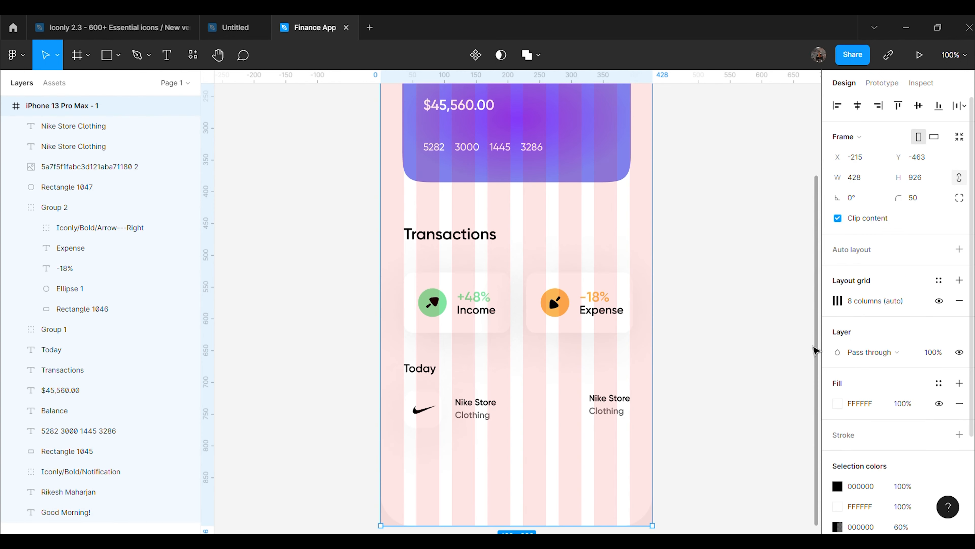
click(626, 406)
key(ctrl+plus)
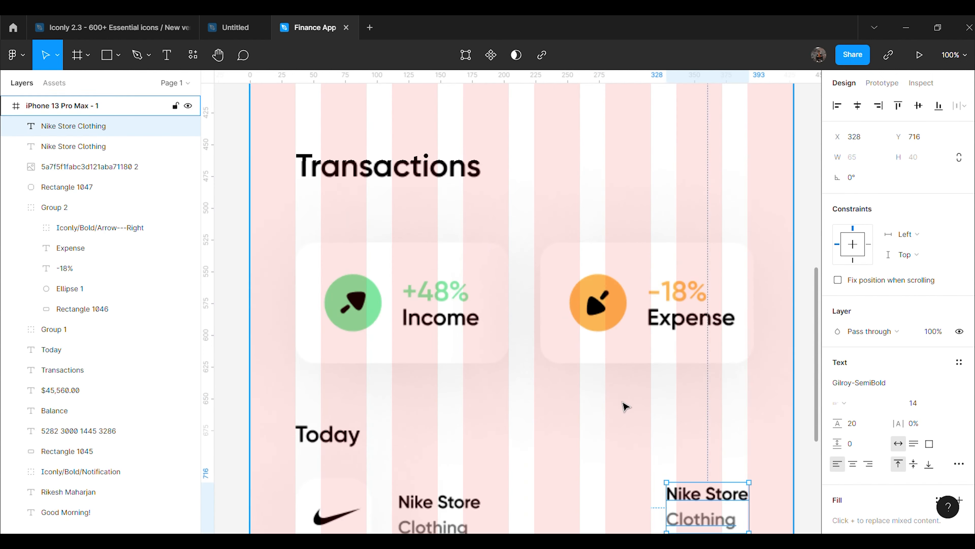
scroll(644, 392, down, 8)
scroll(784, 307, up, 3)
click(801, 303)
Change the copy's first line to '-$50.50'
double_click(729, 207)
click(741, 201)
key(BackSpace)
key(BackSpace)
key(BackSpace)
key(BackSpace)
key(BackSpace)
key(BackSpace)
key(BackSpace)
key(BackSpace)
key(BackSpace)
key(BackSpace)
text(-$50.50)
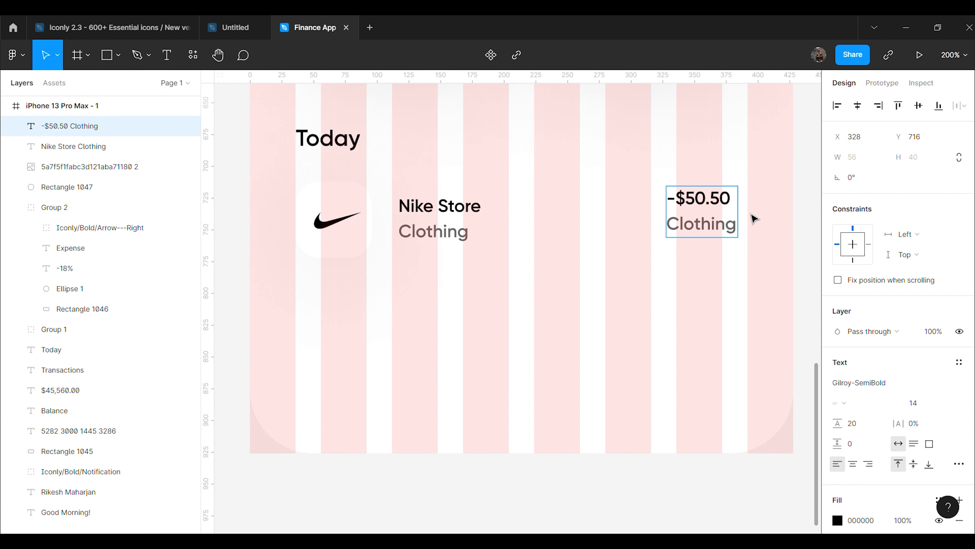
key(Escape)
Replace the second line with 'Tax: $30.00'
double_click(731, 227)
click(731, 227)
key(BackSpace)
key(BackSpace)
key(BackSpace)
key(BackSpace)
key(BackSpace)
key(BackSpace)
key(BackSpace)
key(BackSpace)
text(Ta)
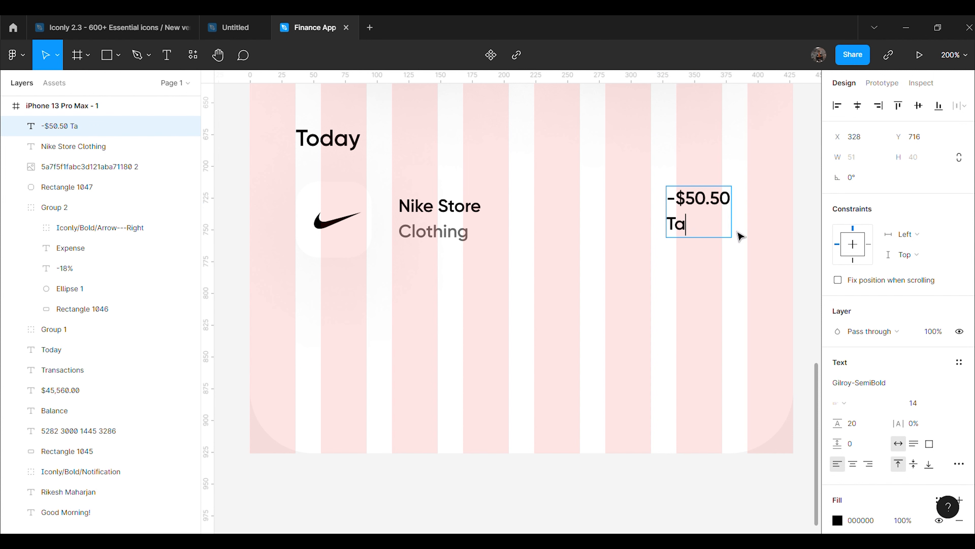
text(x:30.00)
double_click(710, 232)
click(710, 232)
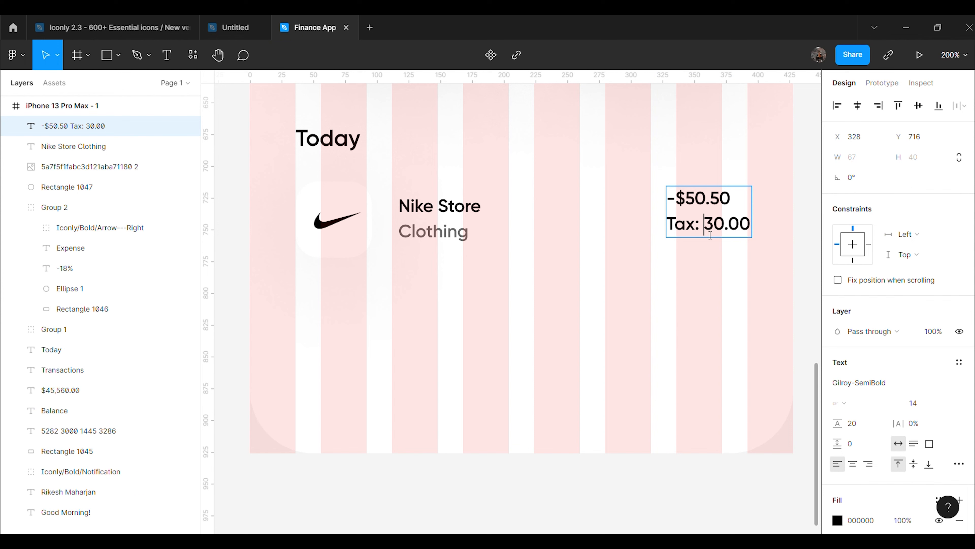
text($)
key(Escape)
Set the Tax: $30.00 line to 60% fill opacity
click(709, 296)
double_click(686, 232)
drag(675, 232, 765, 229)
click(743, 254)
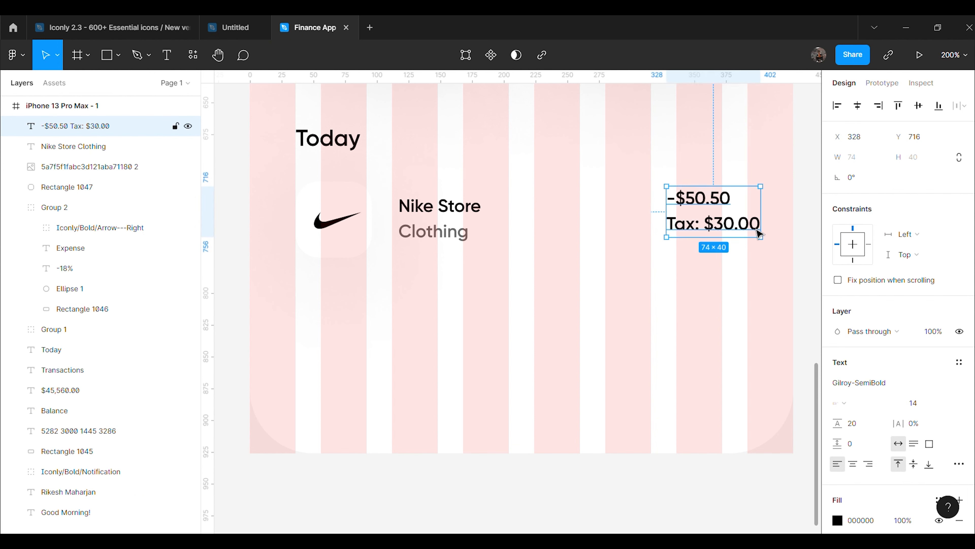
triple_click(759, 231)
scroll(904, 446, down, 3)
click(907, 399)
text(60)
key(Return)
click(659, 398)
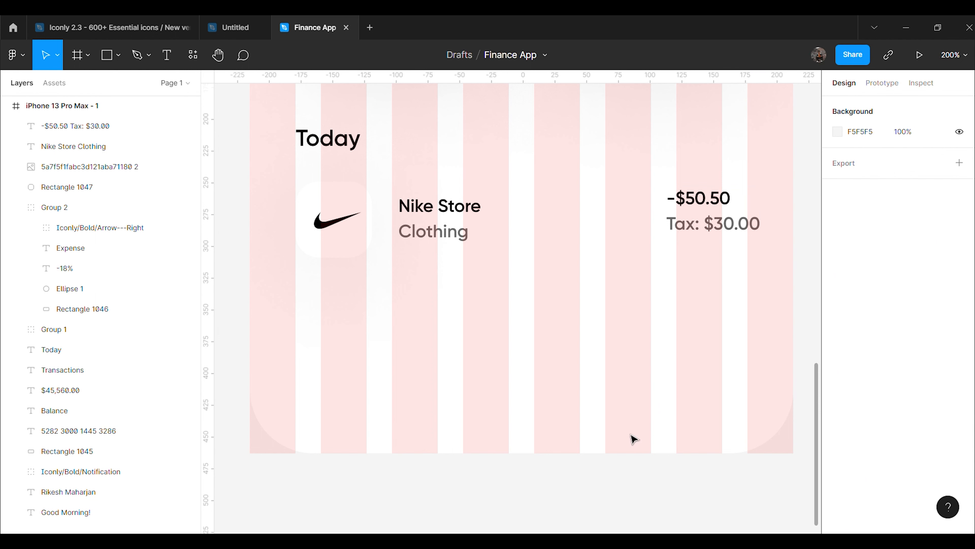
Align the amount text with the Nike row and hide the frame's column grid
click(710, 240)
drag(709, 220, 710, 226)
click(649, 321)
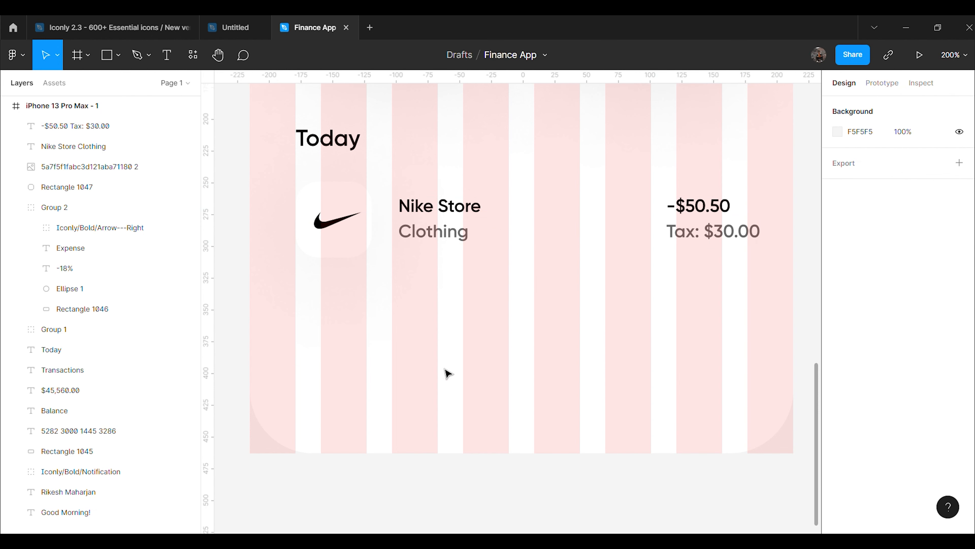
click(61, 105)
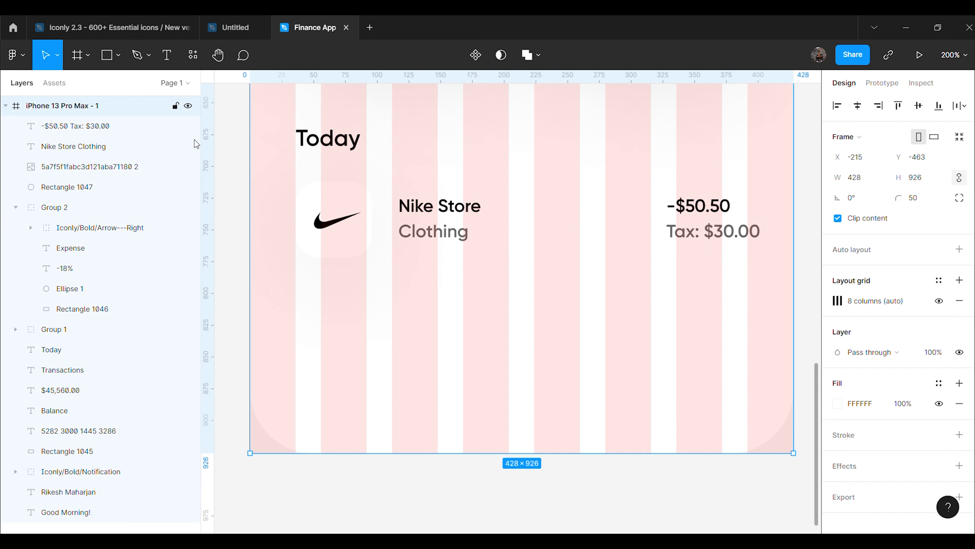
click(939, 301)
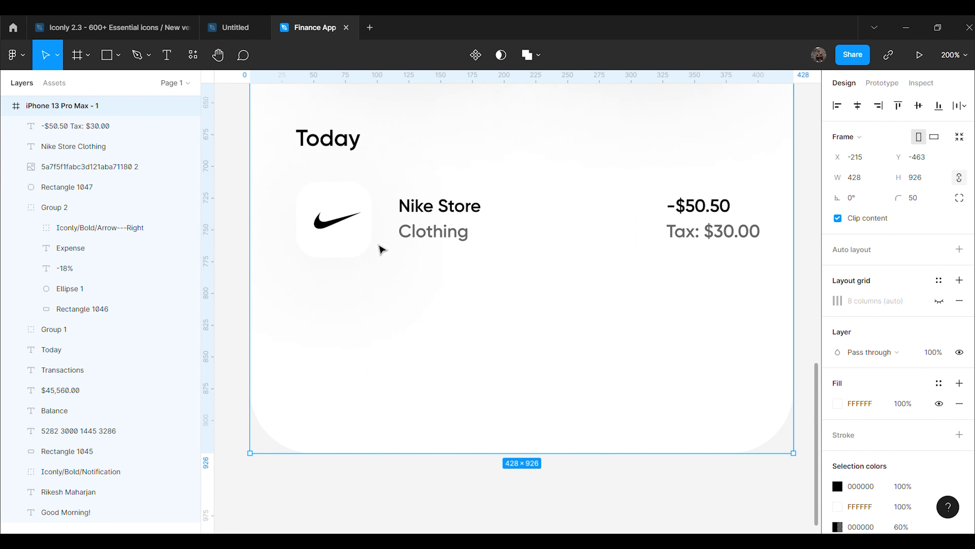
click(348, 238)
Group the Nike row's logo, name and amount layers into a group named 'Nike store'
shift+click(102, 169)
shift+click(105, 150)
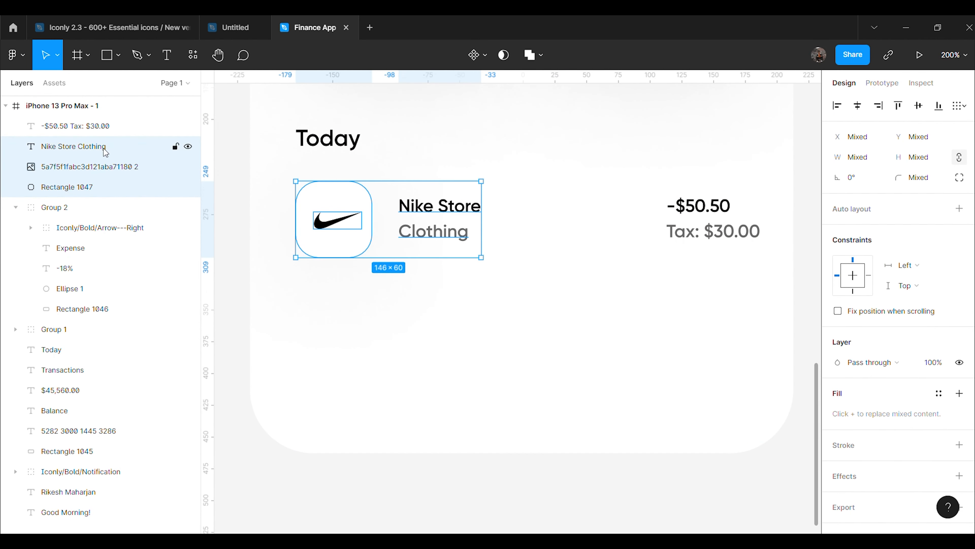
shift+click(106, 126)
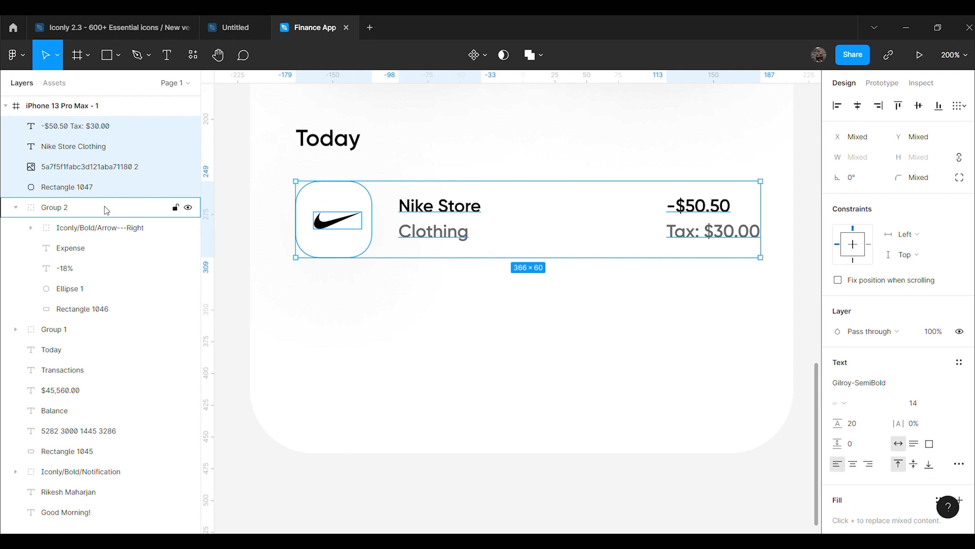
key(ctrl+g)
double_click(90, 131)
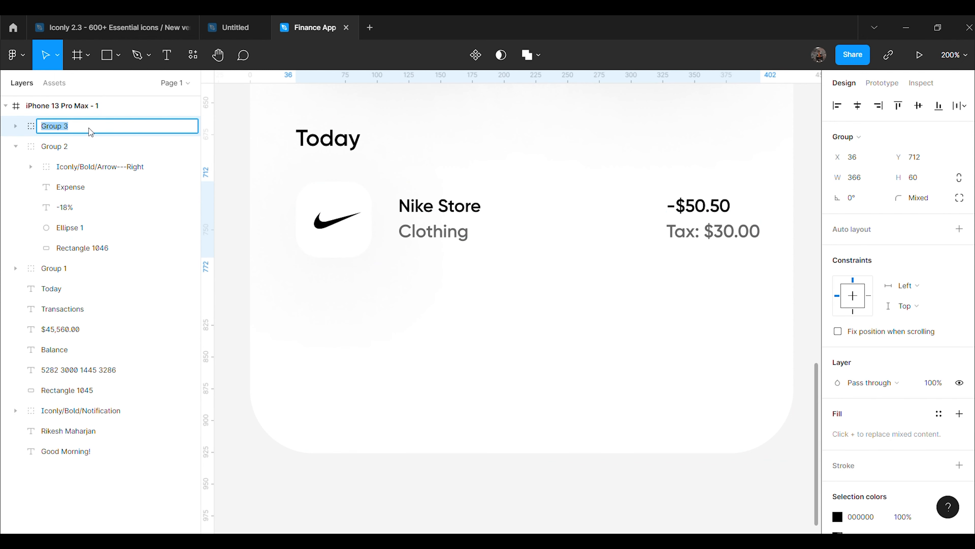
text(Nike store)
click(235, 165)
Duplicate the Nike store row below itself and swap its logo for the pasted McDonald's logo
click(109, 133)
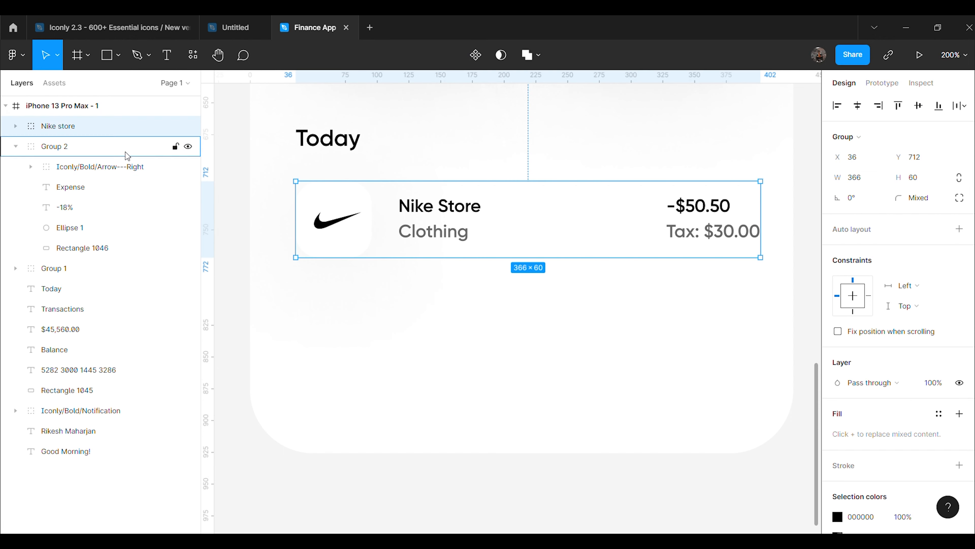
key(ctrl+d)
drag(483, 221, 483, 323)
click(435, 369)
click(340, 330)
double_click(343, 332)
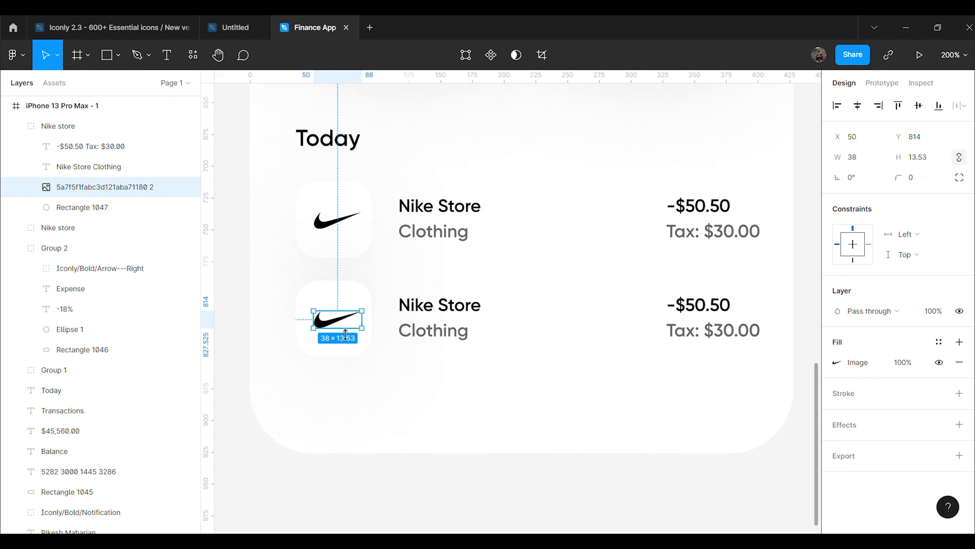
key(Delete)
key(ctrl+v)
drag(517, 314, 338, 332)
Rename the copied row's title from 'Nike Store' to 'McDonalds'
click(419, 386)
click(477, 307)
double_click(476, 307)
click(476, 309)
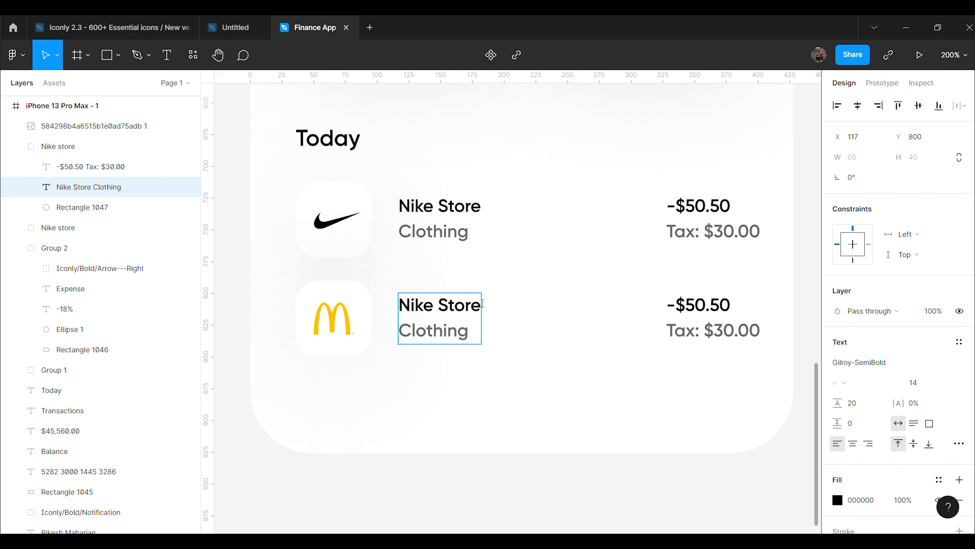
key(BackSpace)
key(BackSpace)
key(BackSpace)
key(BackSpace)
key(BackSpace)
key(BackSpace)
key(BackSpace)
key(BackSpace)
key(BackSpace)
key(BackSpace)
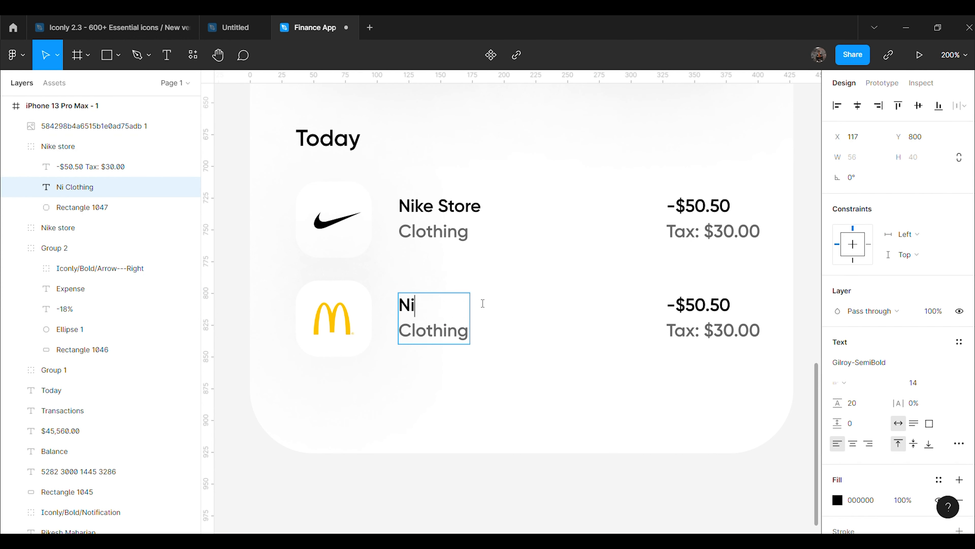
text(McD)
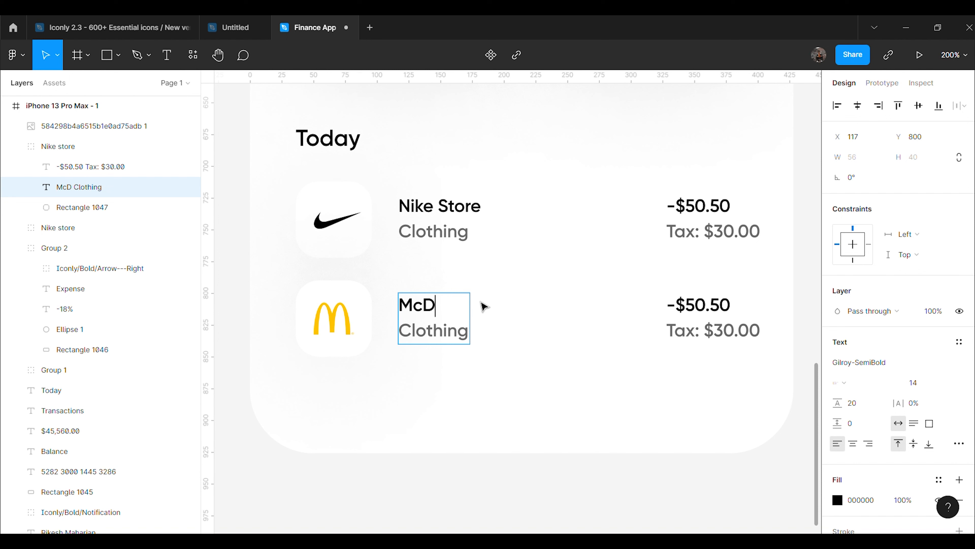
text(onalds)
key(Escape)
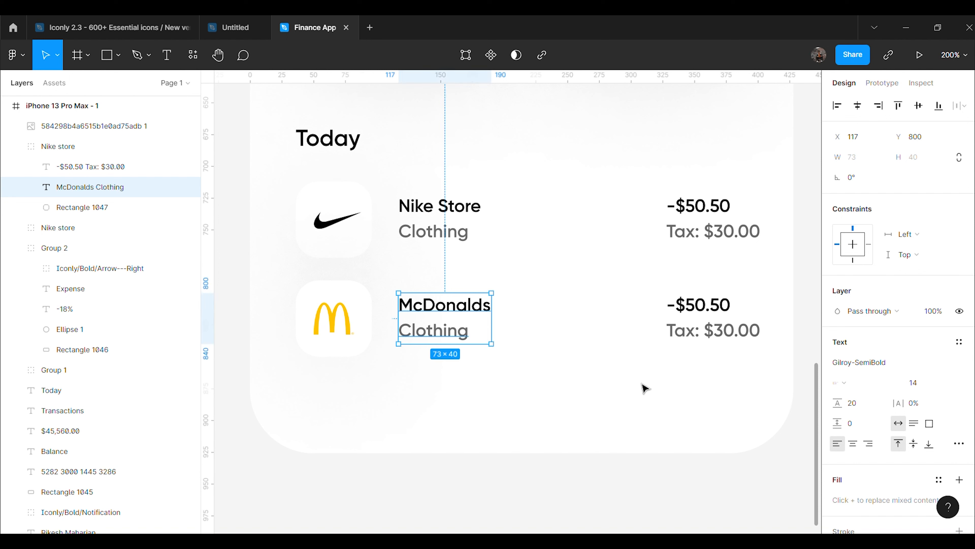
key(Escape)
Change the category from 'Clothing' to 'Food' with 60% fill opacity so it shows grey
click(454, 340)
double_click(454, 340)
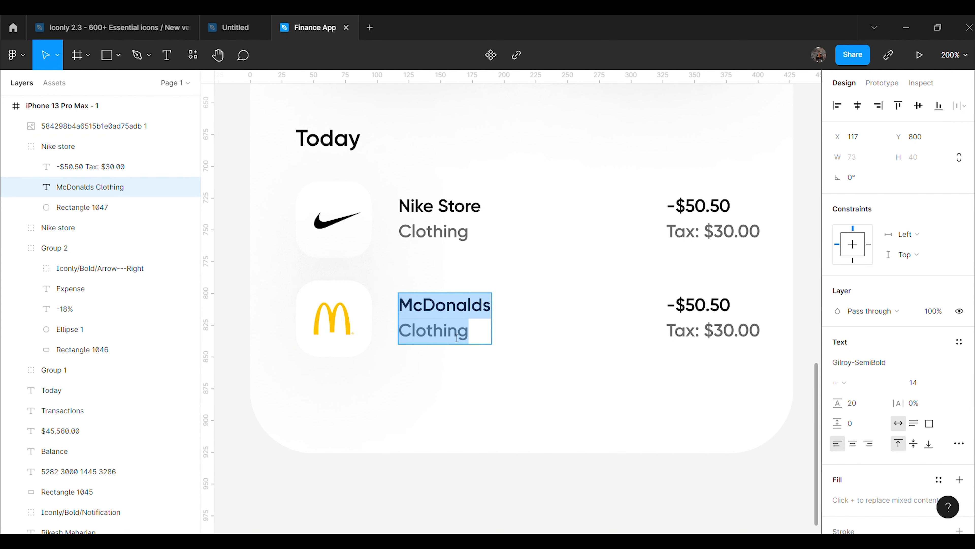
click(457, 338)
key(BackSpace)
key(BackSpace)
key(BackSpace)
key(BackSpace)
key(BackSpace)
key(BackSpace)
key(BackSpace)
key(BackSpace)
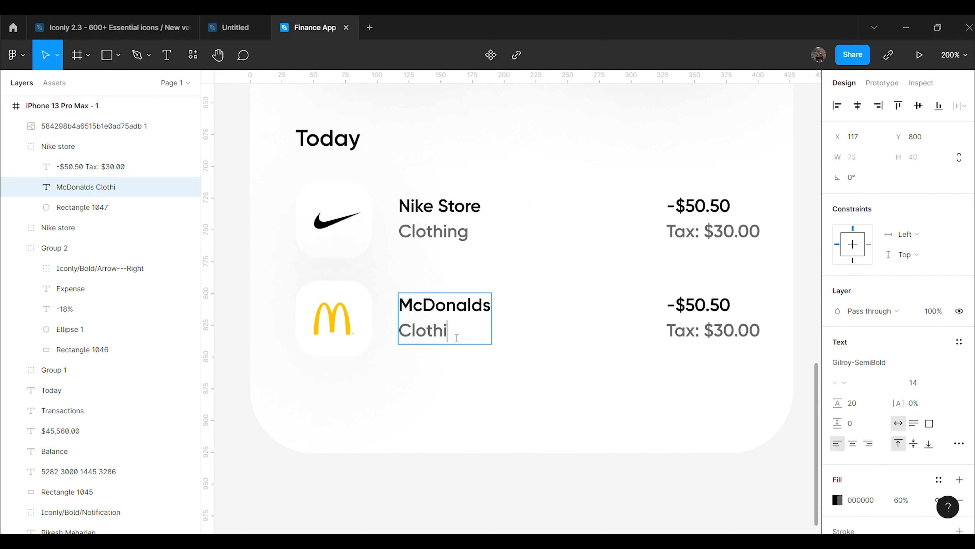
text(Food)
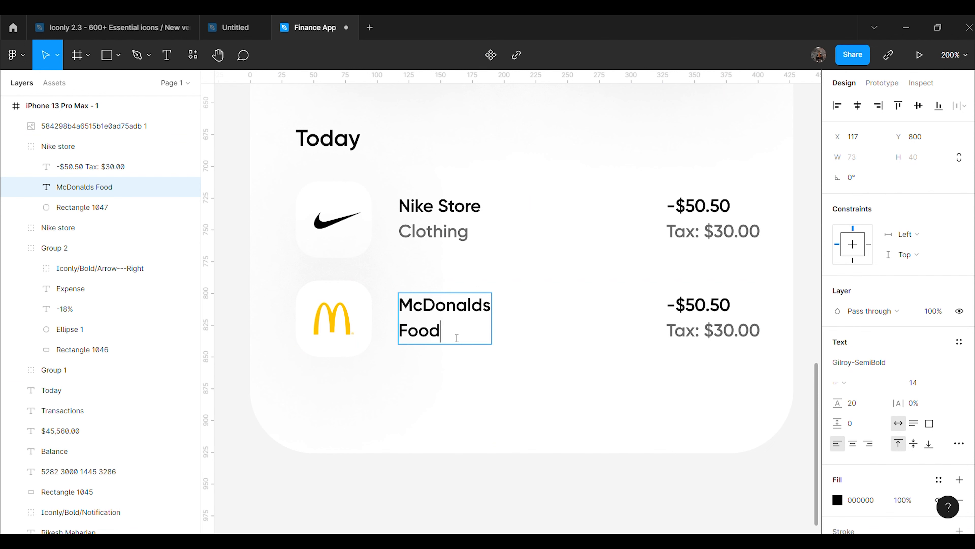
double_click(452, 337)
scroll(855, 462, down, 3)
click(902, 396)
text(60)
key(Return)
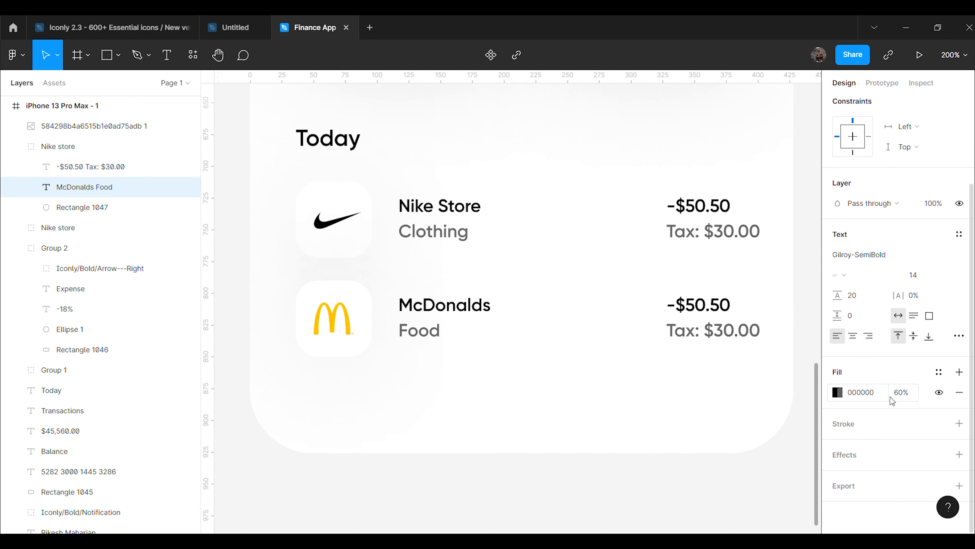
Change the McDonalds row's amount to -$10.10
click(711, 444)
click(712, 444)
click(698, 303)
double_click(702, 306)
double_click(705, 309)
click(706, 311)
key(BackSpace)
key(BackSpace)
text(10)
key(Down)
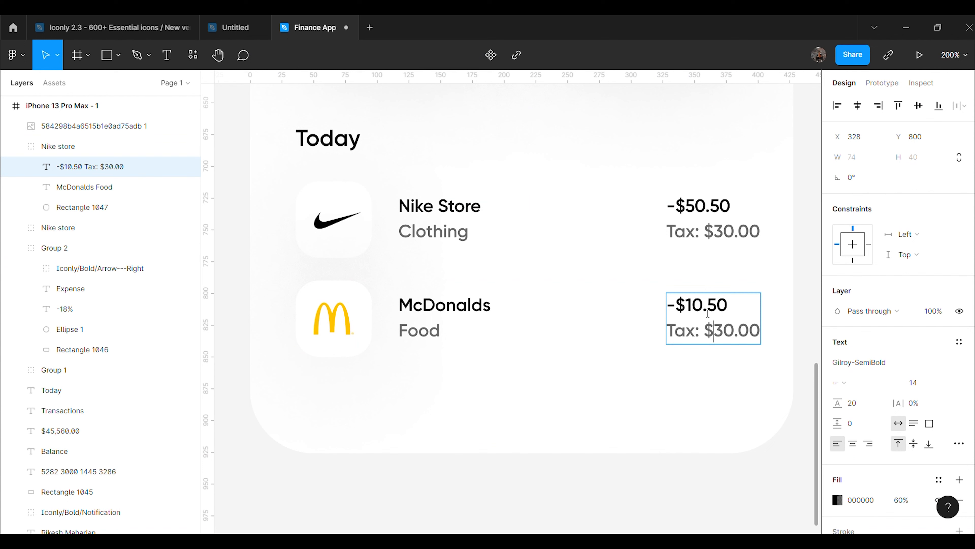
key(BackSpace)
text(1)
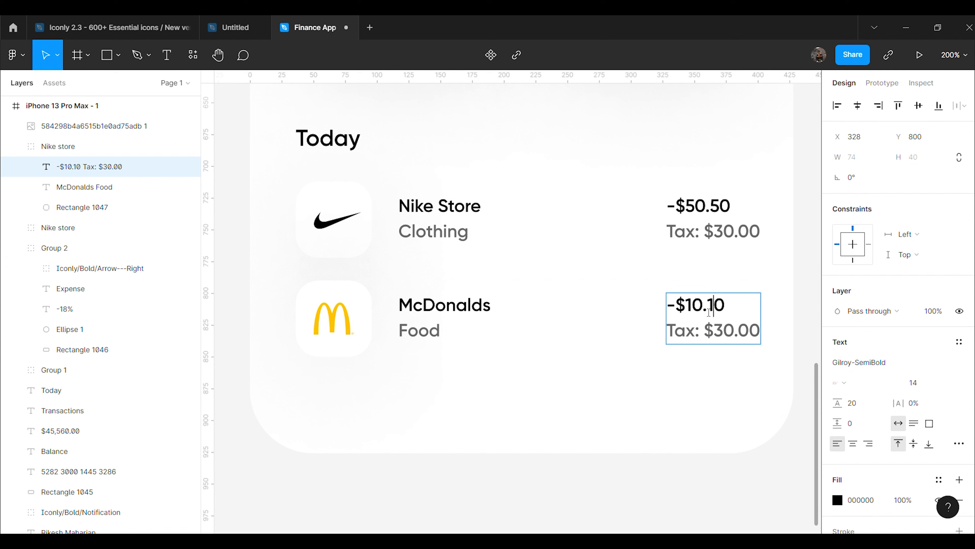
key(Escape)
Change the McDonalds row's tax value to $0.20
double_click(733, 337)
key(BackSpace)
key(Right)
key(Right)
key(Right)
key(BackSpace)
text(2)
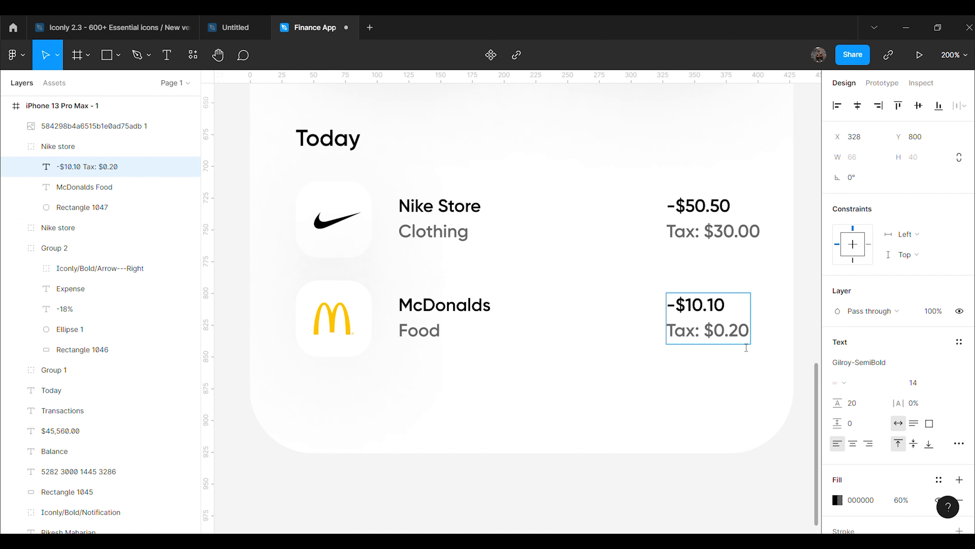
click(724, 499)
Add a '01 Oct' date label beneath the McDonalds row at 60% fill opacity
scroll(708, 479, down, 2)
key(t)
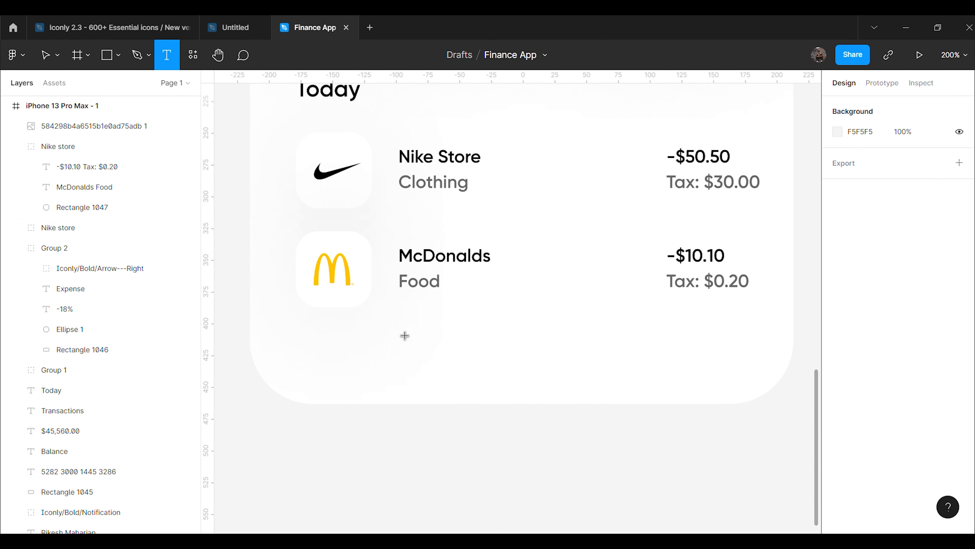
click(402, 332)
text(01 oCT)
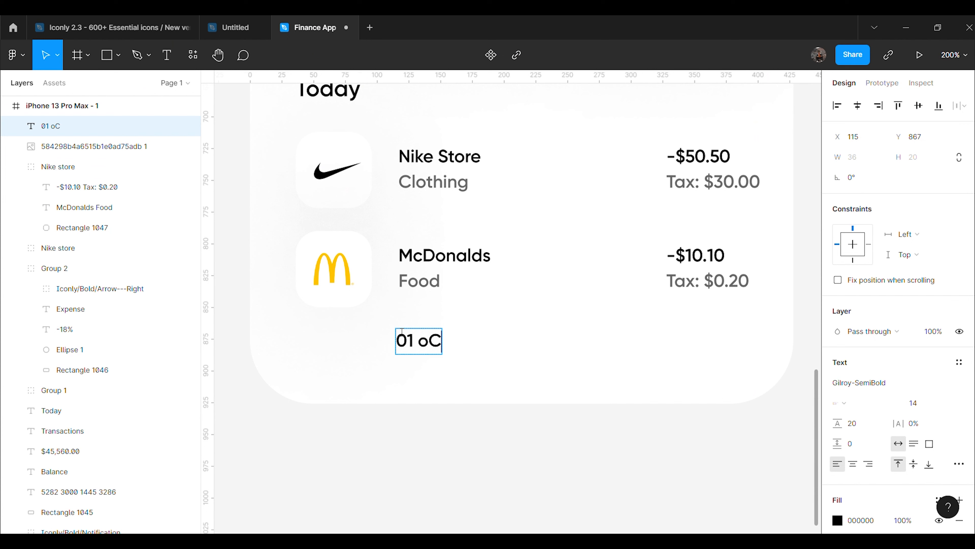
key(BackSpace)
key(BackSpace)
text(Oct)
key(Escape)
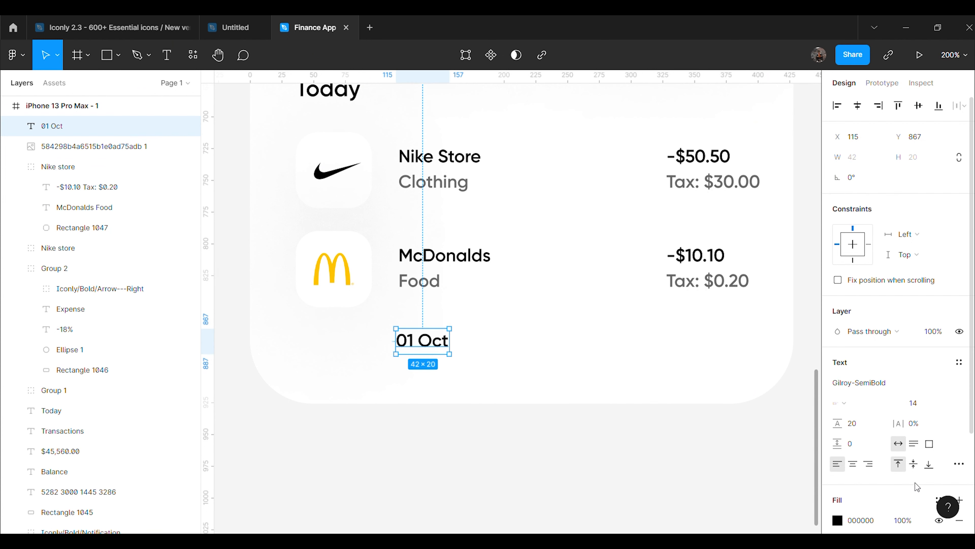
scroll(914, 481, down, 3)
click(904, 392)
text(60)
key(Return)
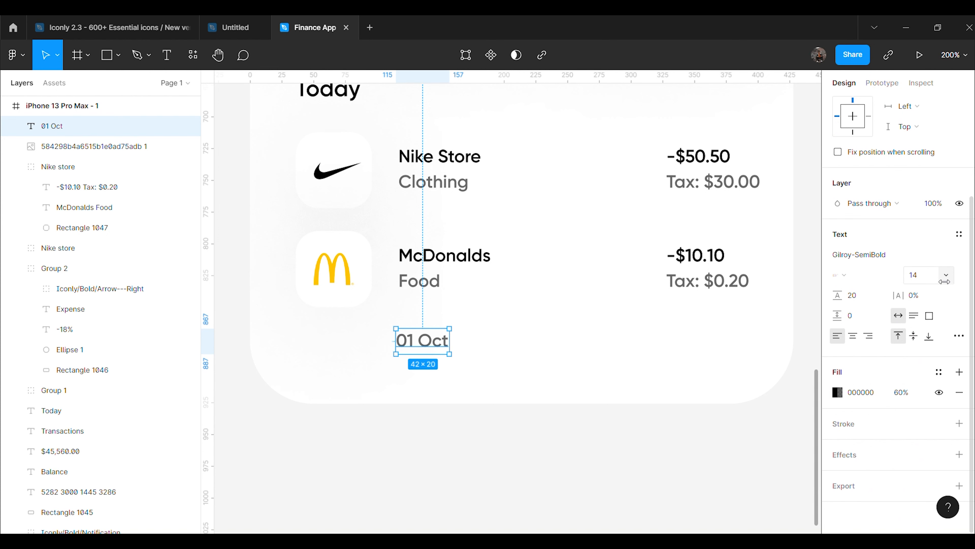
Set the 01 Oct date label's font size to 15
click(933, 275)
text(15)
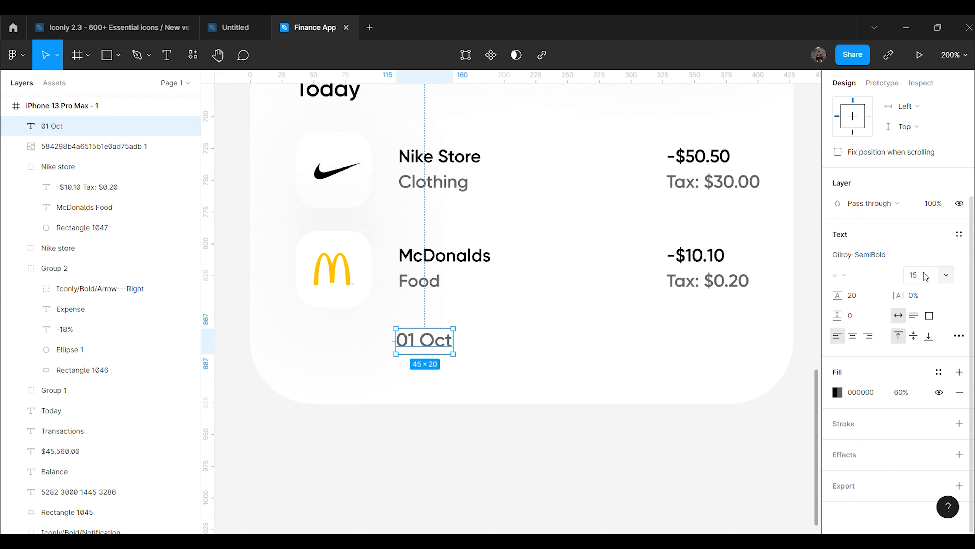
click(478, 394)
Move 01 Oct left so it lines up with the transaction list's left edge
click(446, 348)
drag(446, 348, 344, 350)
click(479, 447)
scroll(562, 453, up, 2)
scroll(561, 453, up, 1)
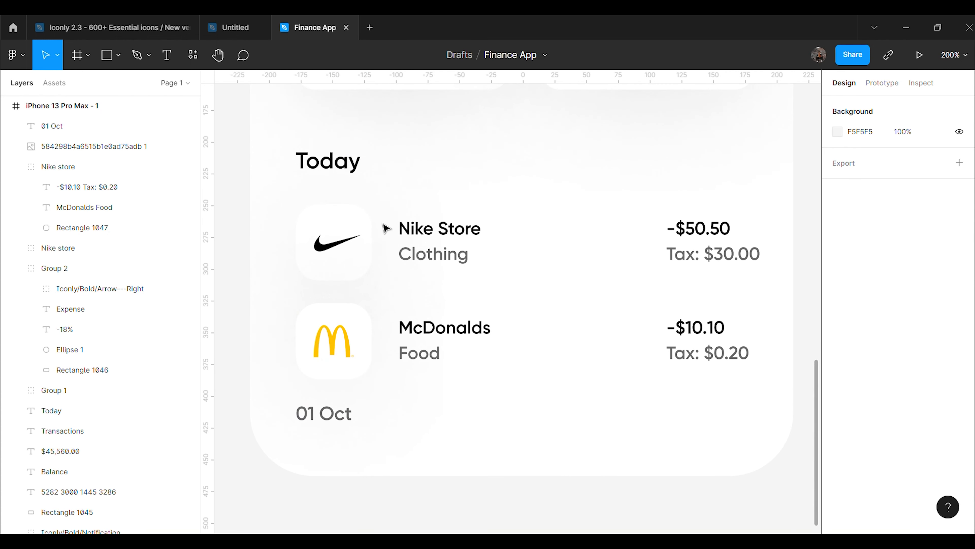
click(333, 164)
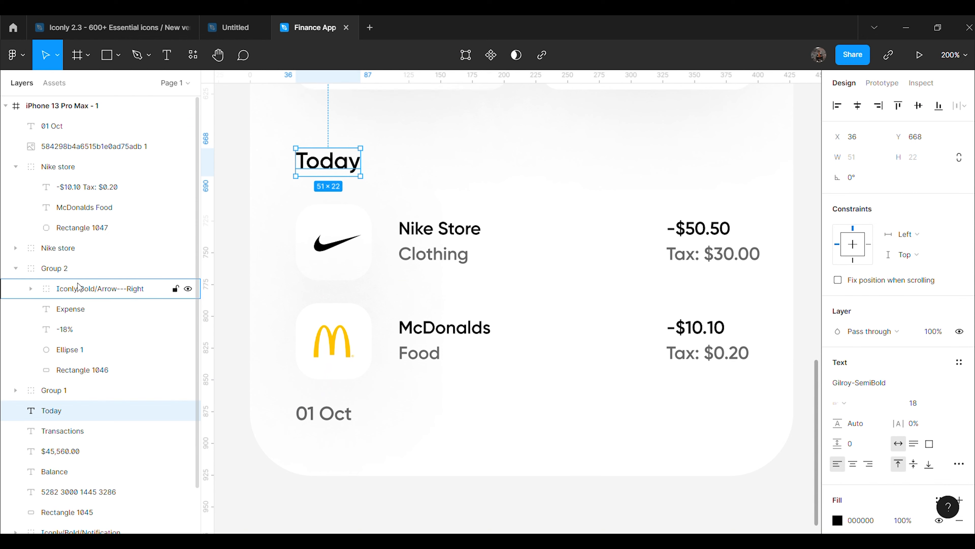
Group the Today heading with the Nike Store and McDonalds rows and shift the group up slightly
shift+click(65, 248)
shift+click(86, 268)
shift+click(86, 268)
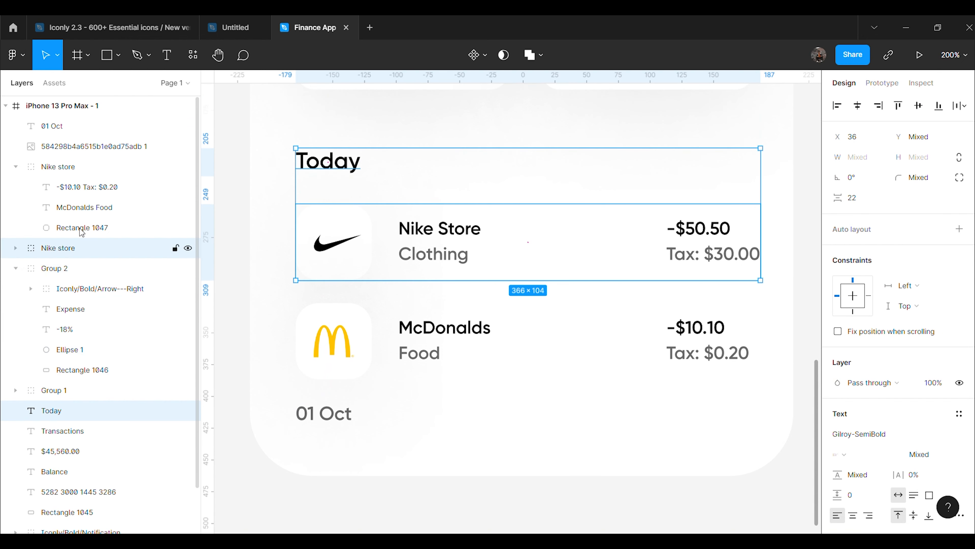
shift+click(88, 169)
key(ctrl+g)
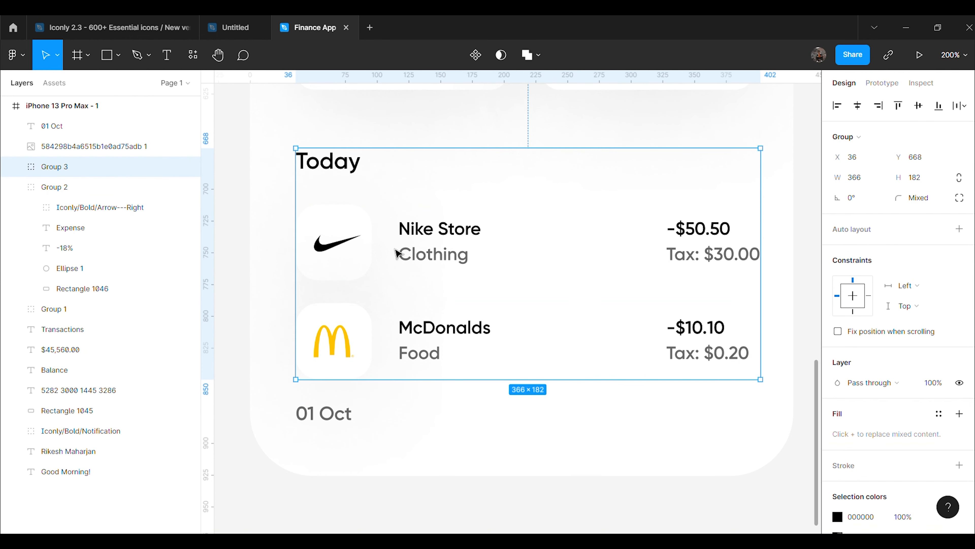
scroll(582, 333, up, 3)
scroll(464, 311, down, 1)
drag(461, 295, 461, 280)
Nudge the McDonalds logo up a step
click(431, 437)
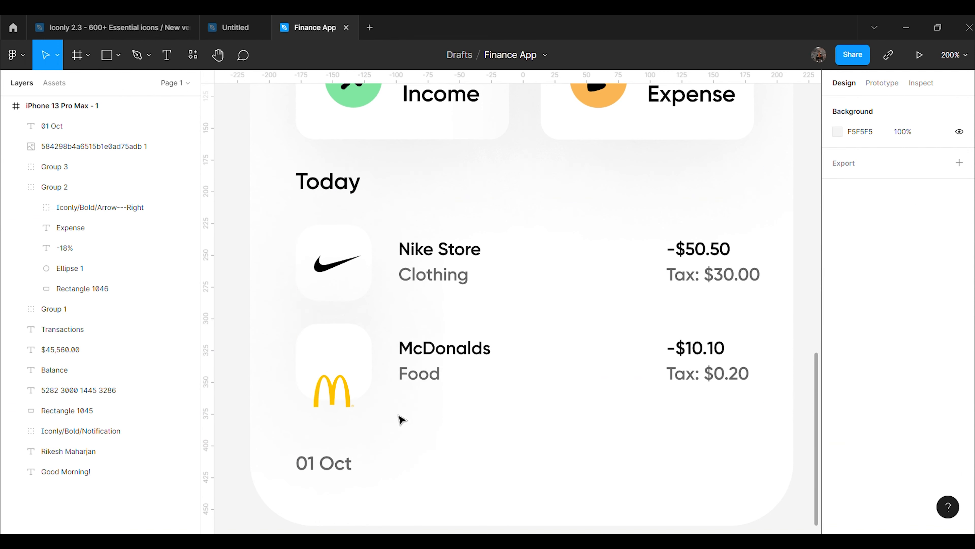
click(350, 396)
key(Up)
key(Up)
key(Up)
key(Up)
key(Up)
key(Up)
key(Up)
key(Up)
key(Up)
key(Up)
key(Up)
key(Up)
key(Up)
key(Up)
key(Up)
key(Up)
key(Up)
key(Up)
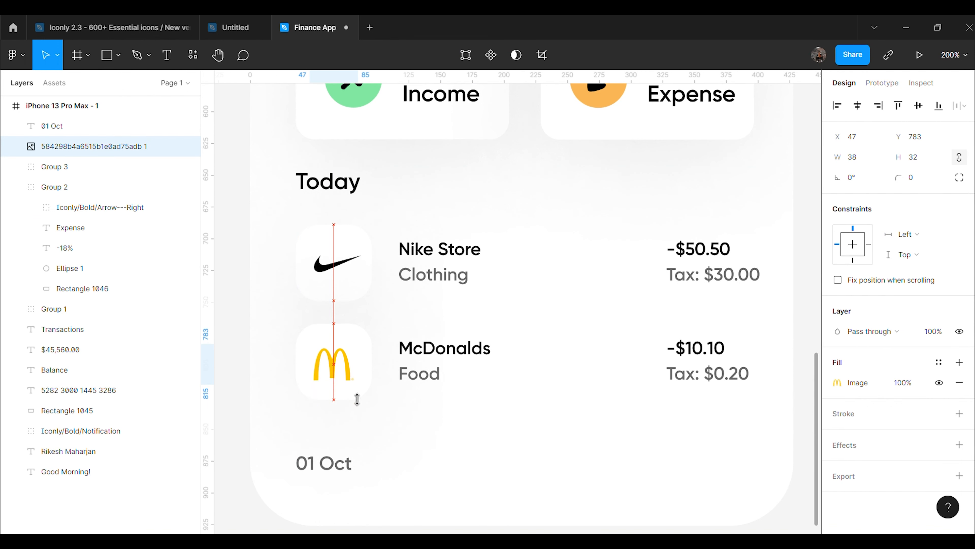
click(476, 433)
scroll(487, 436, down, 2)
Move the 01 Oct label up closer beneath the transaction list
drag(320, 353, 323, 320)
click(443, 346)
scroll(544, 407, up, 6)
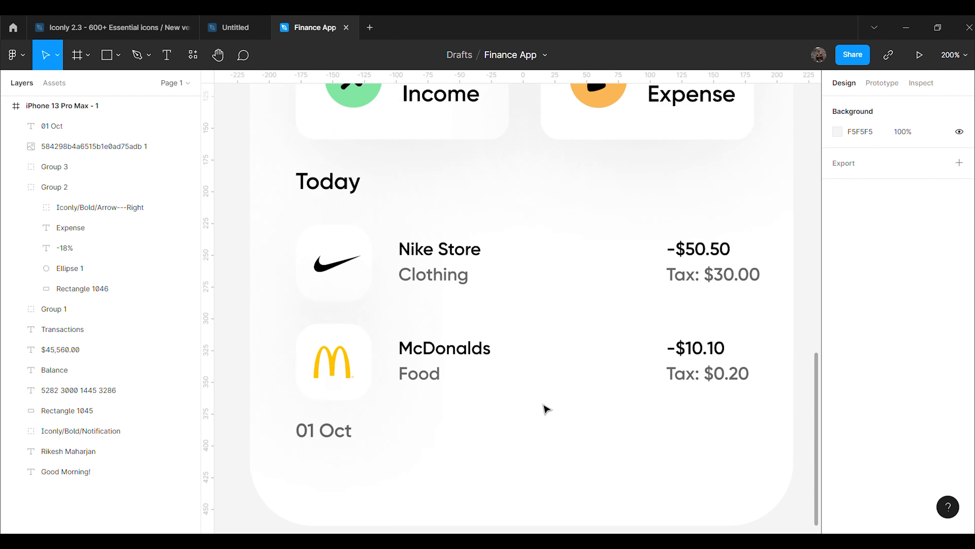
key(shift+0)
scroll(545, 409, up, 2)
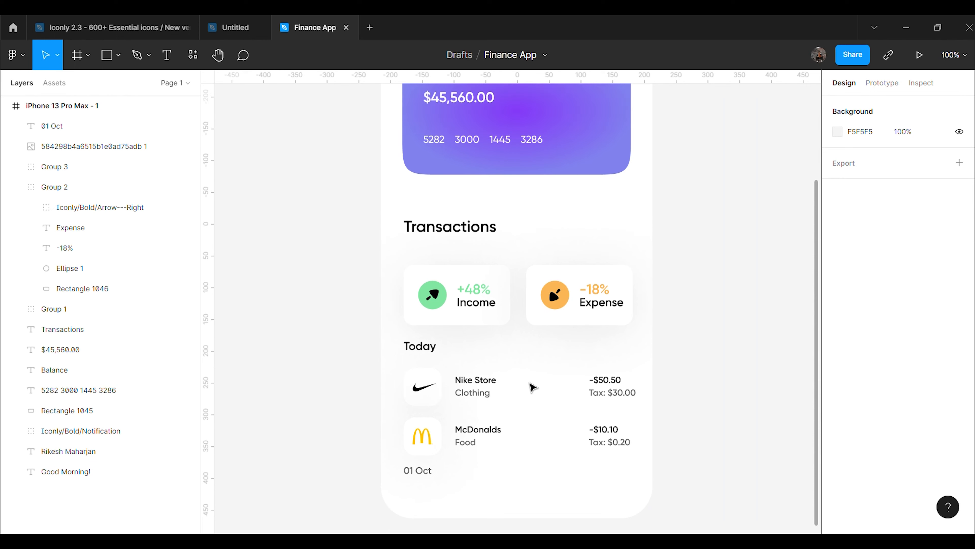
Raise the Transactions heading, then group the Income and Expense cards and move them up
click(475, 229)
drag(463, 232, 462, 224)
click(484, 299)
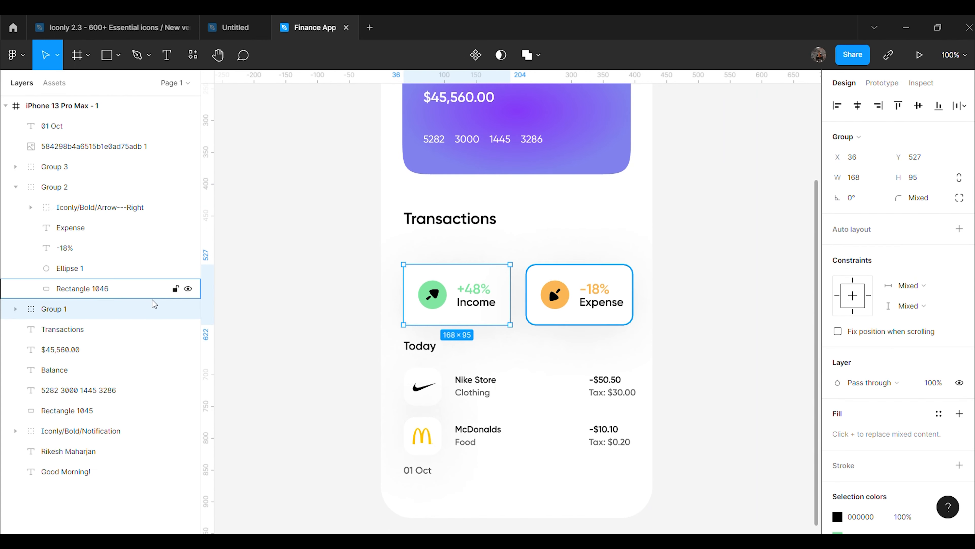
shift+click(70, 185)
key(ctrl+g)
drag(544, 306, 535, 298)
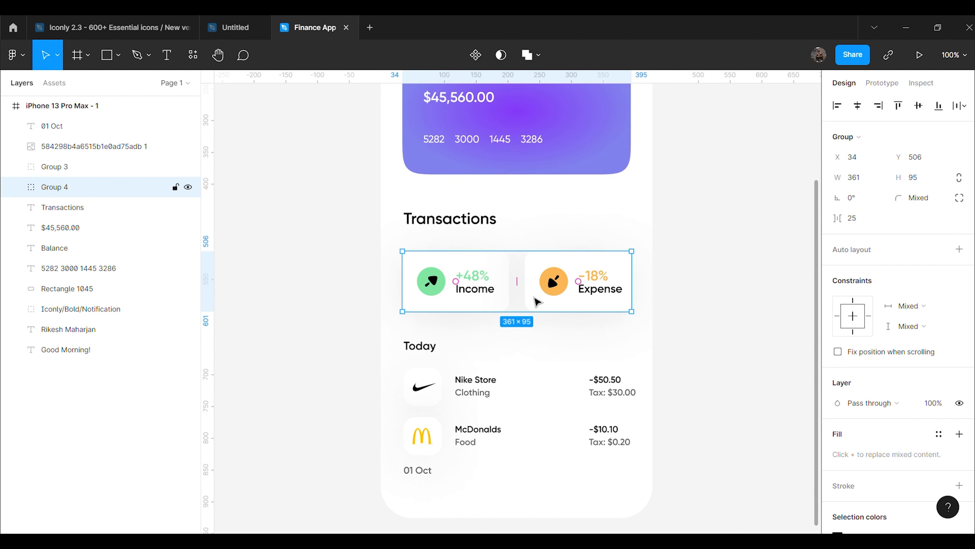
Move the Today list closer to the cards and lift the Transactions heading and cards slightly
click(485, 391)
drag(469, 400, 473, 384)
click(583, 327)
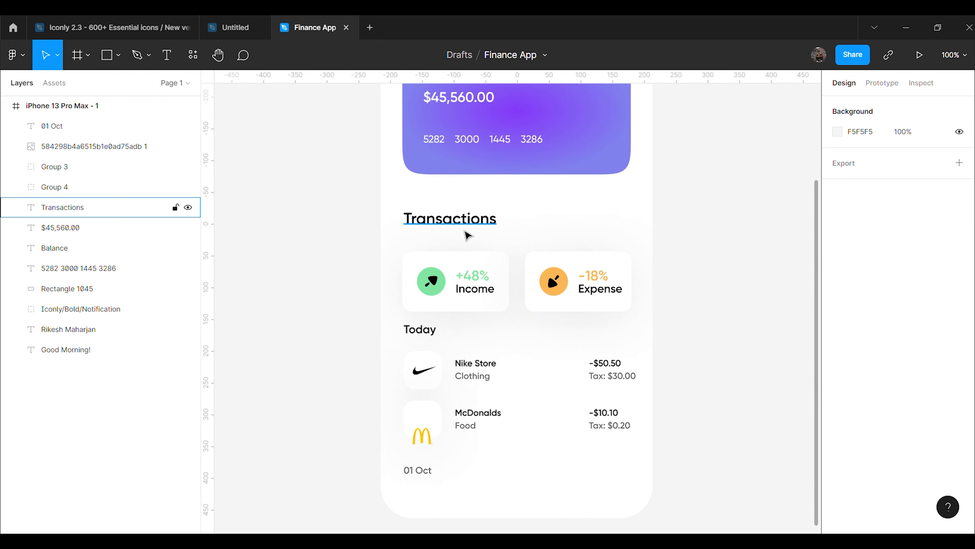
click(438, 231)
drag(467, 239, 467, 233)
drag(525, 295, 527, 291)
click(692, 324)
Nudge the McDonalds logo up further
scroll(648, 331, down, 2)
scroll(642, 334, down, 7)
drag(422, 276, 422, 267)
key(Up)
key(Up)
key(Up)
key(Up)
key(Up)
key(Up)
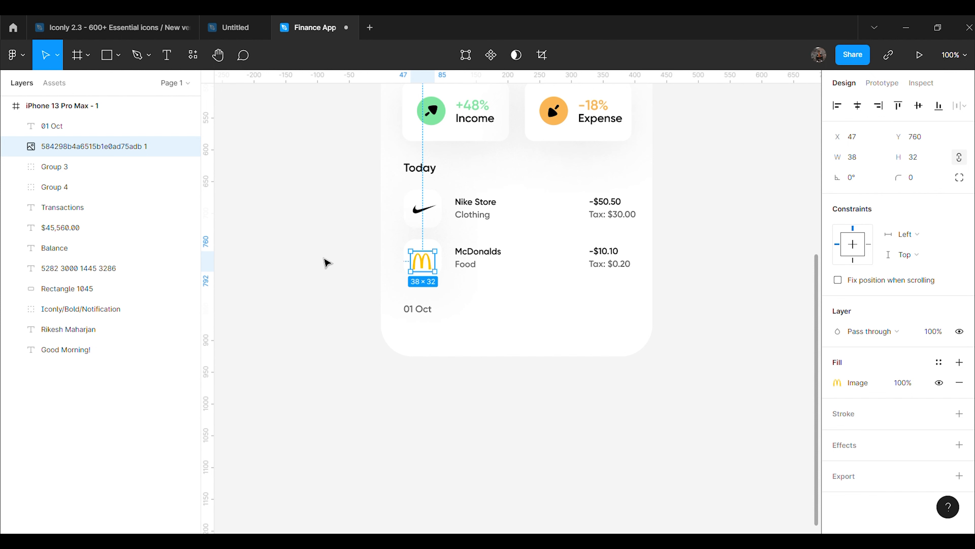
In Layers, move the McDonalds logo into its transaction row's group inside Group 3
click(63, 173)
click(15, 167)
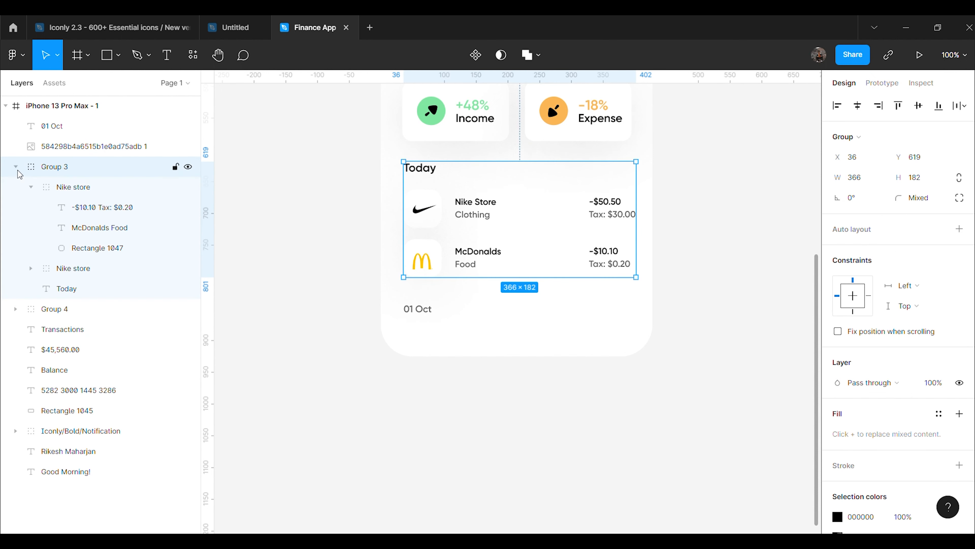
click(84, 269)
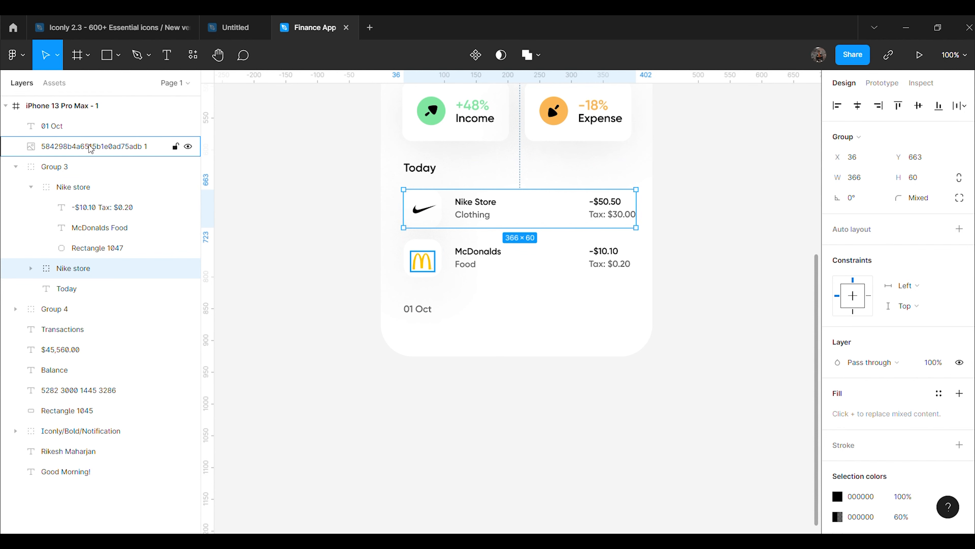
drag(91, 146, 102, 202)
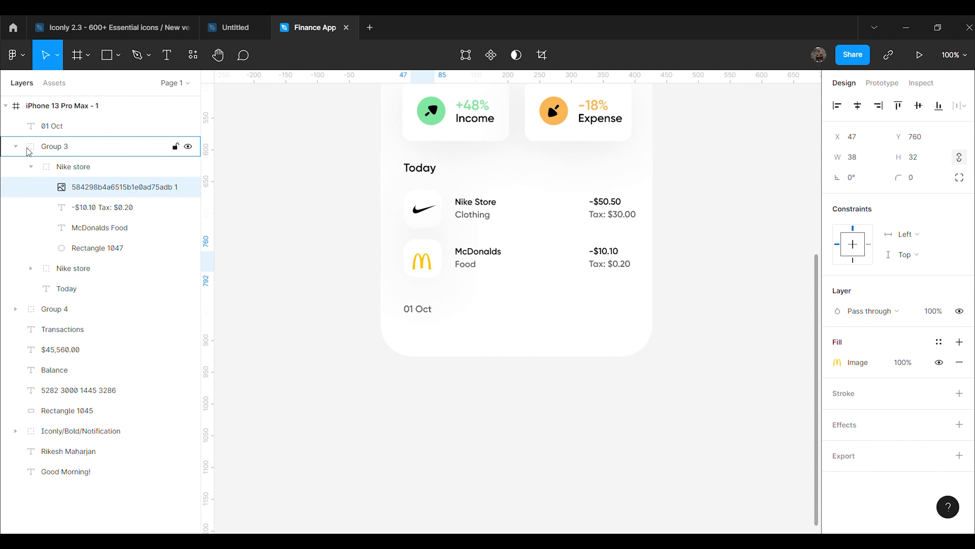
click(16, 146)
click(355, 281)
Nudge 01 Oct up to sit directly beneath the McDonalds row
click(421, 314)
key(shift+Up)
key(shift+Up)
click(664, 331)
Draw a horizontal divider line and give its stroke a D7DCE4 linear gradient
click(116, 61)
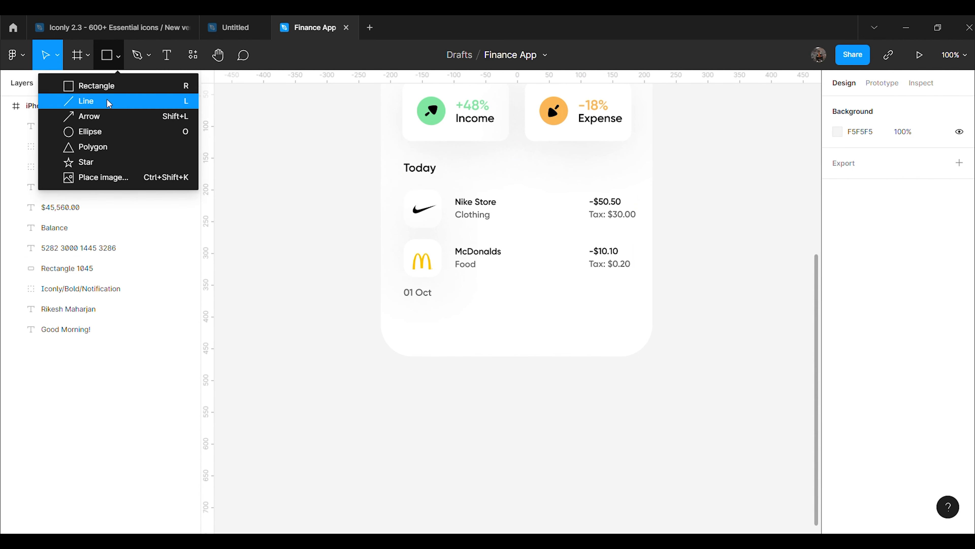
click(109, 100)
drag(431, 318, 613, 318)
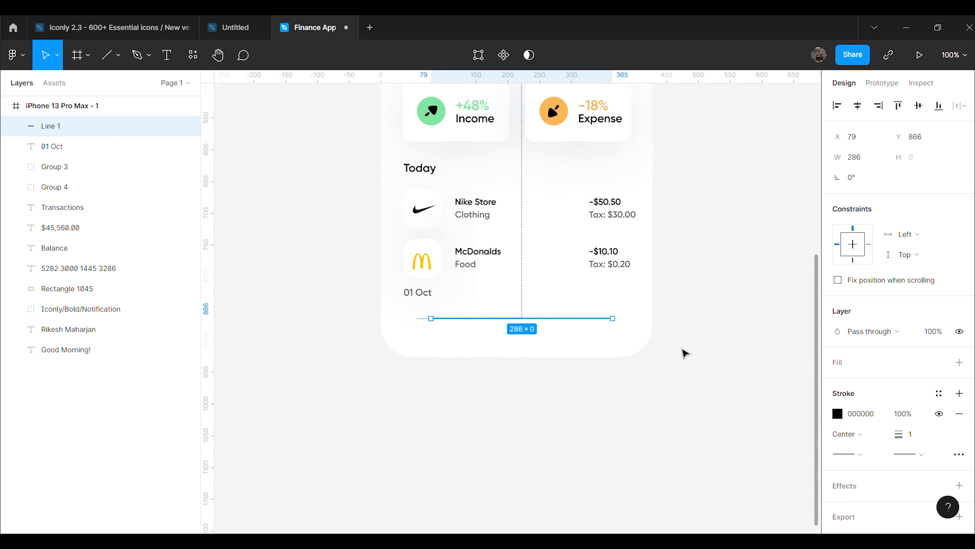
click(837, 414)
click(691, 202)
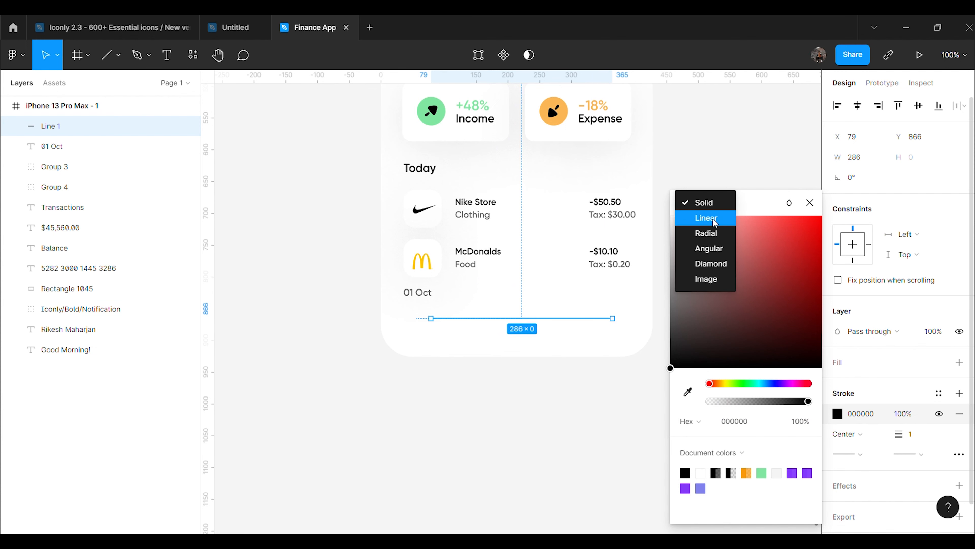
click(713, 219)
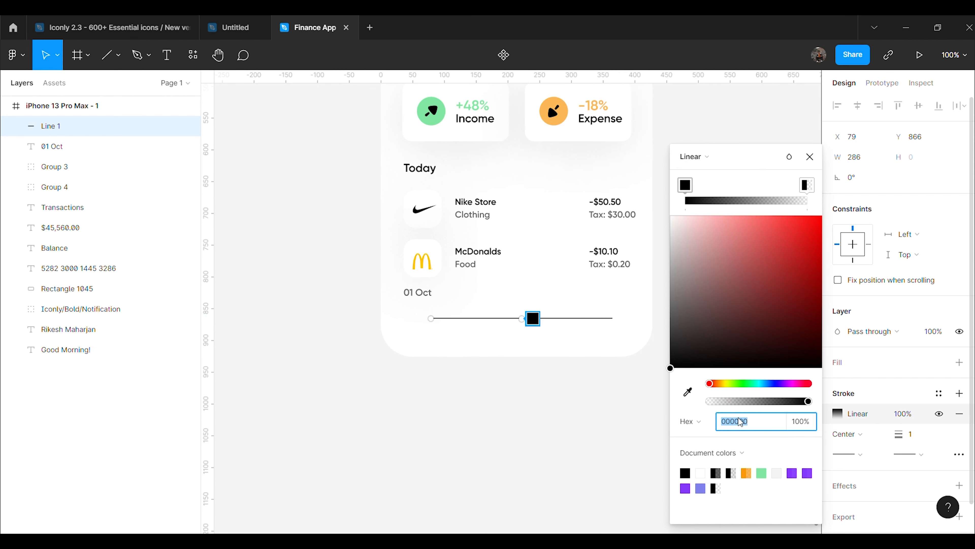
text(D7DCE4)
key(Return)
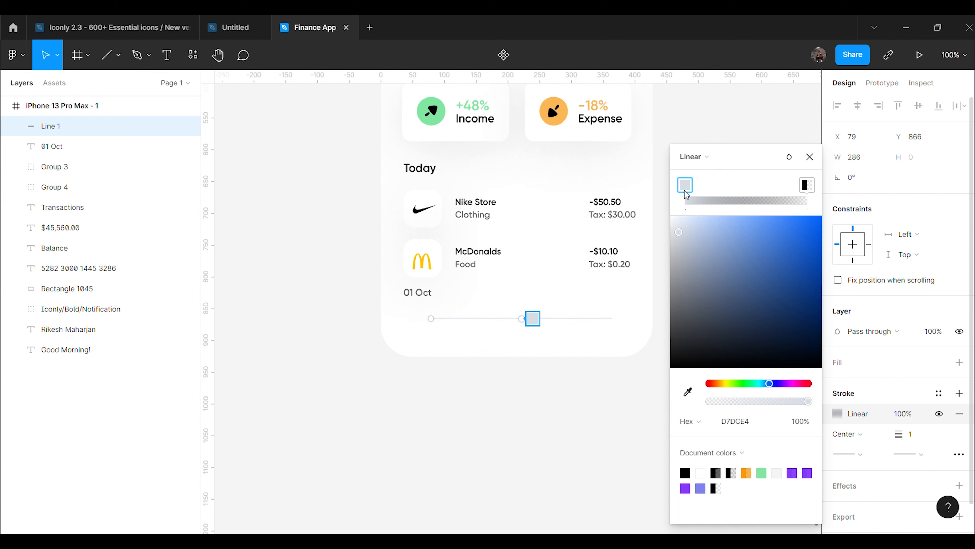
drag(698, 190, 762, 198)
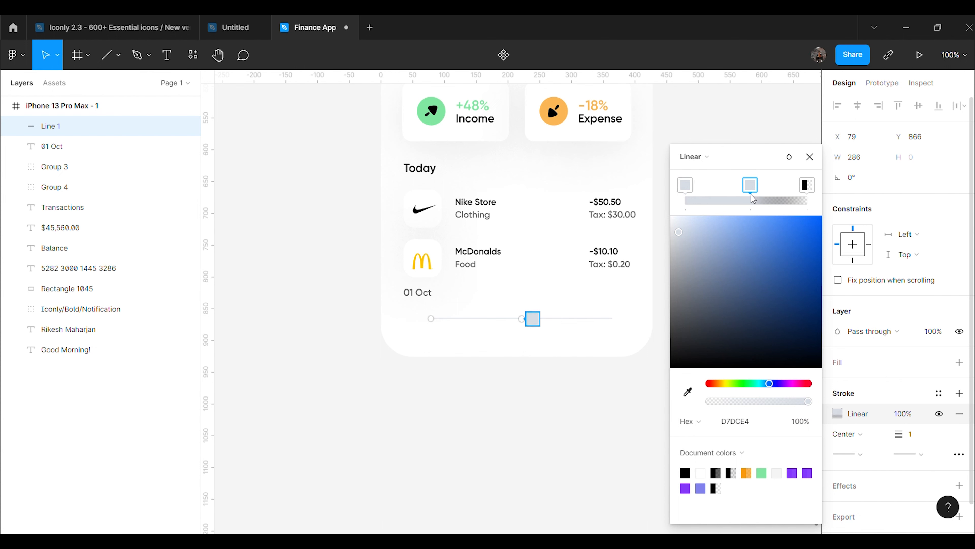
drag(740, 188, 750, 189)
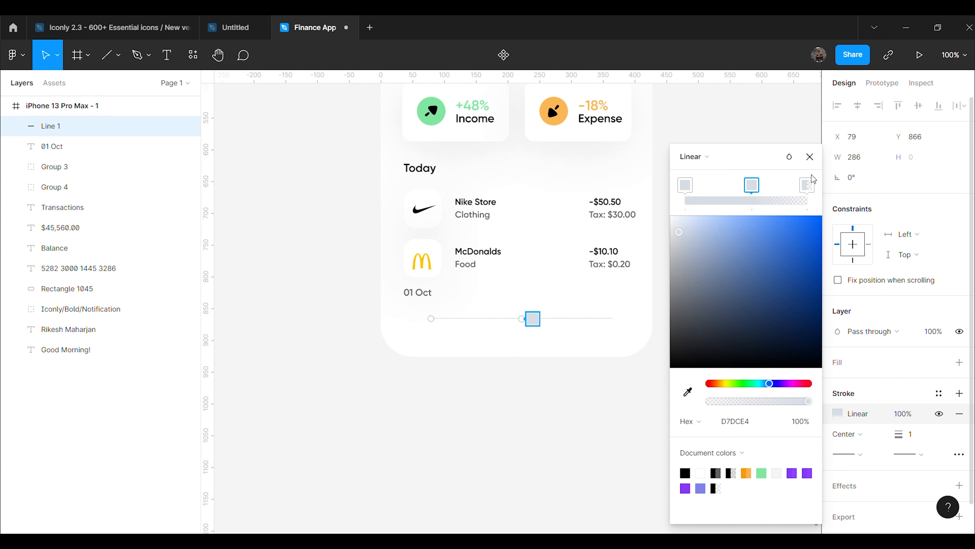
click(810, 156)
Centre the divider and stretch its gradient fade to the line's right end
click(746, 320)
click(544, 325)
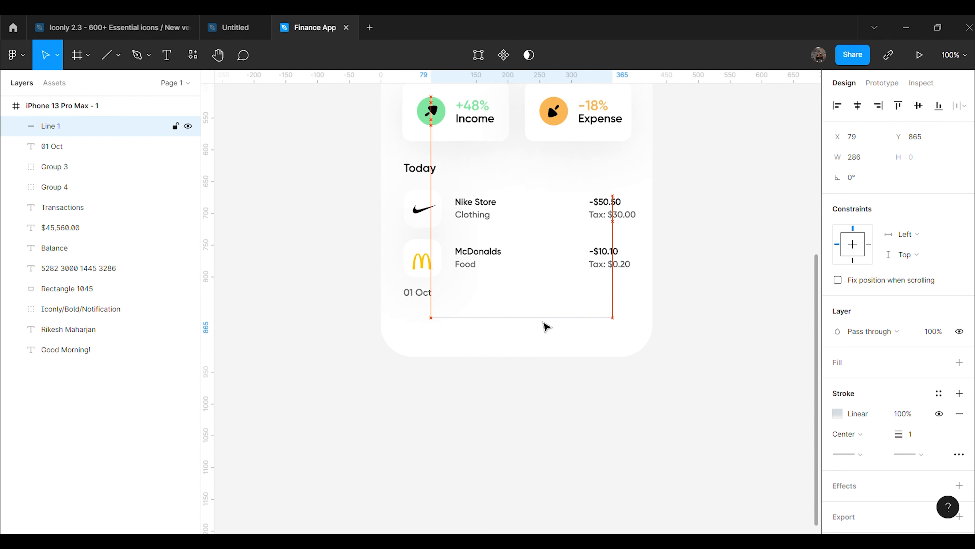
drag(545, 326, 534, 326)
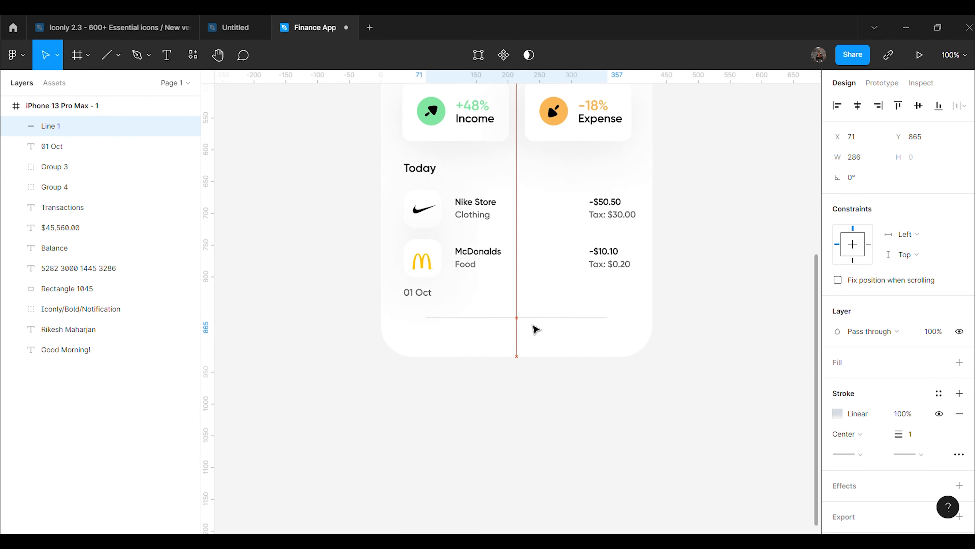
click(535, 329)
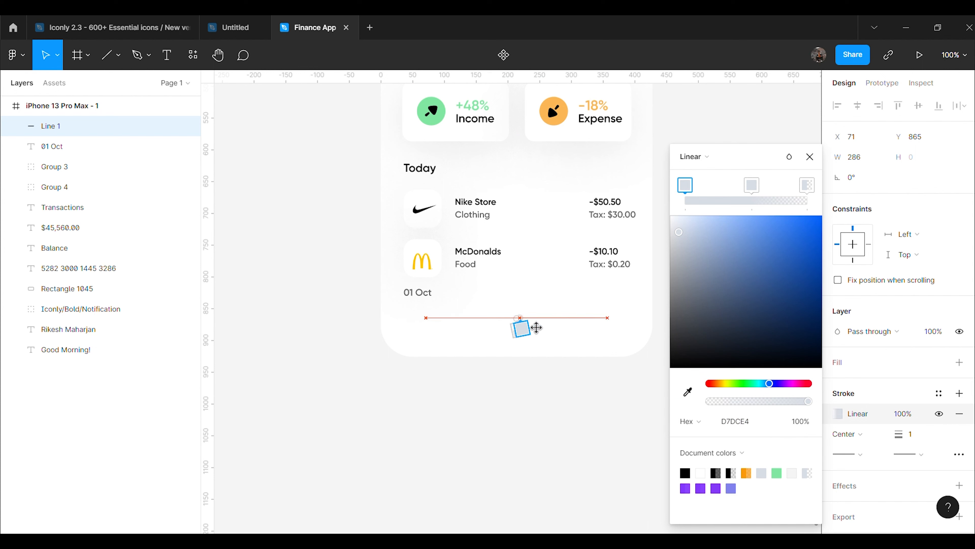
drag(548, 329, 437, 328)
click(539, 327)
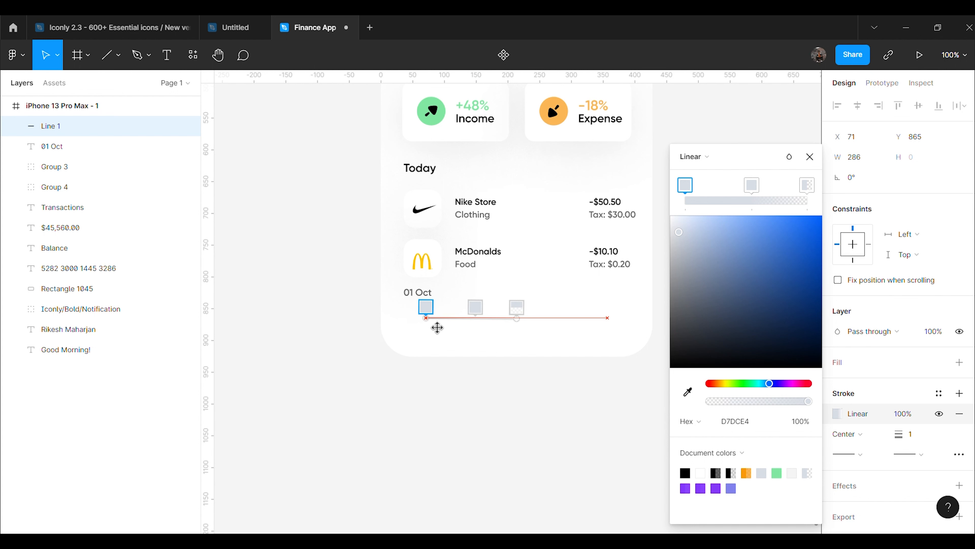
drag(525, 327, 620, 327)
click(810, 156)
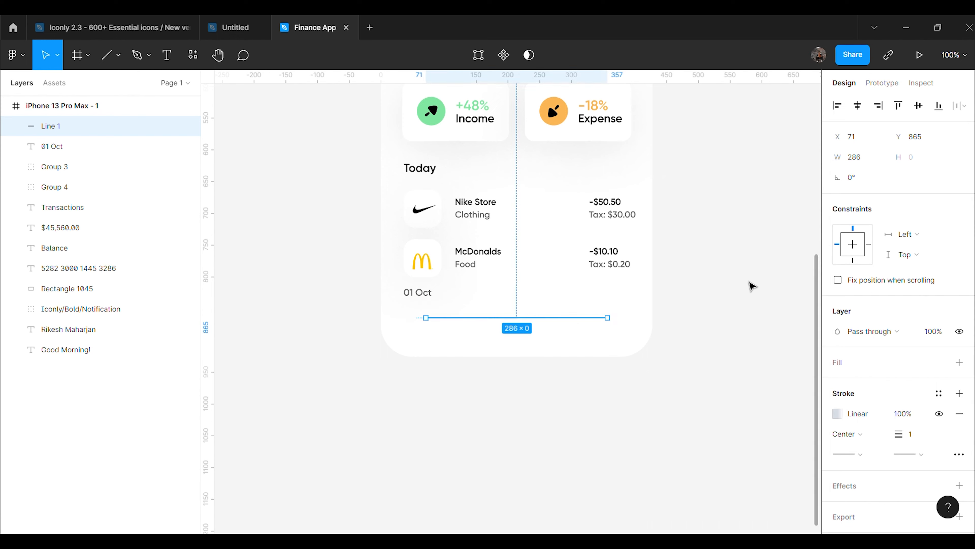
click(751, 286)
Set the divider's width to 295 and nudge it up slightly
key(ctrl+plus)
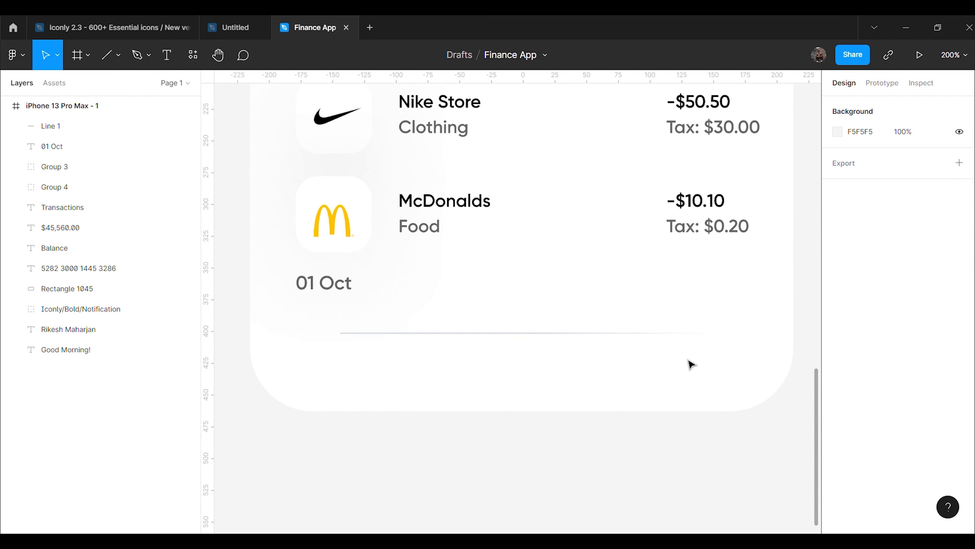
scroll(690, 364, down, 2)
click(543, 284)
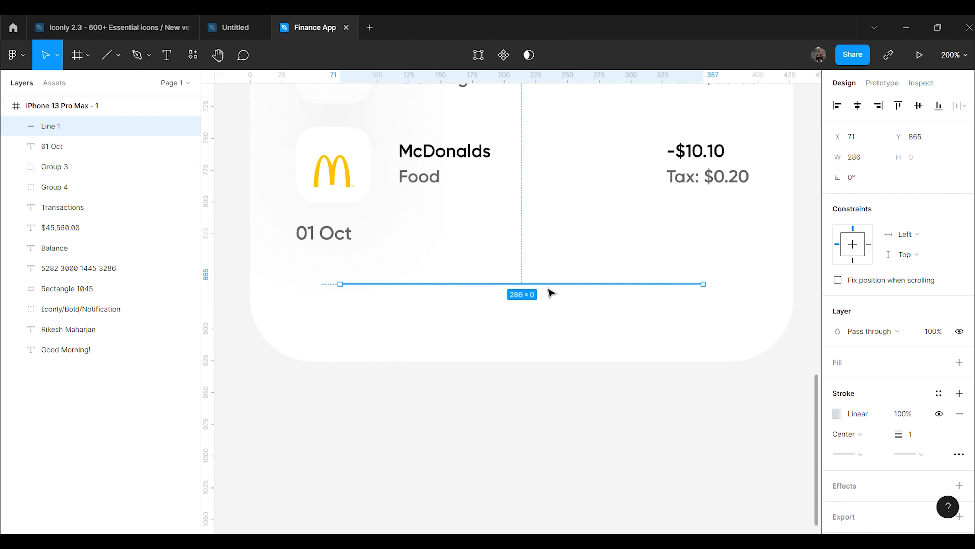
key(alt)
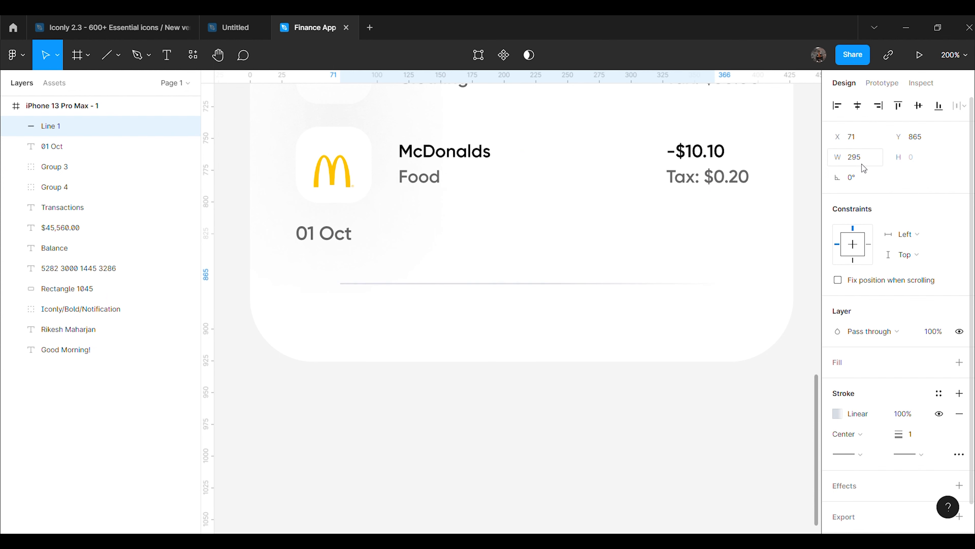
click(686, 473)
click(577, 284)
key(Up)
key(Up)
key(Up)
key(Up)
key(Up)
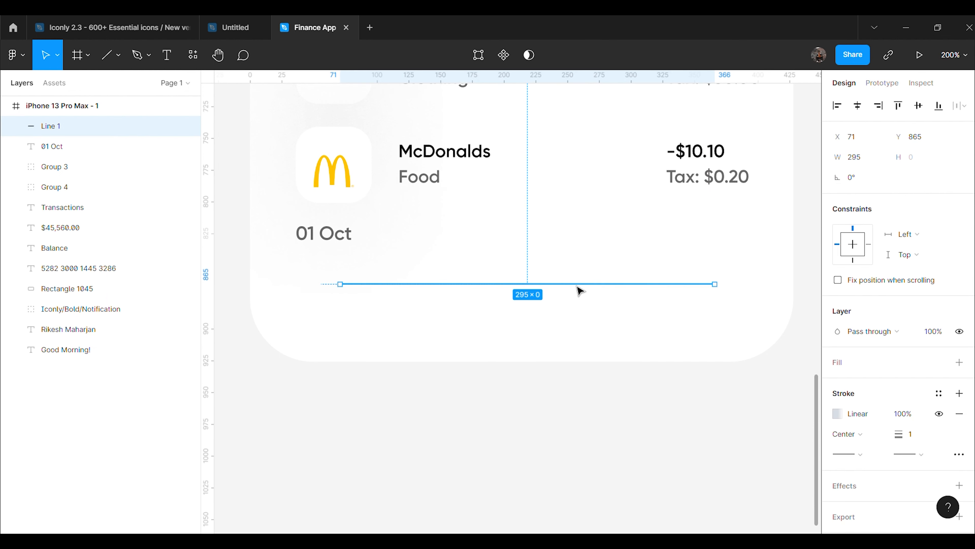
click(594, 429)
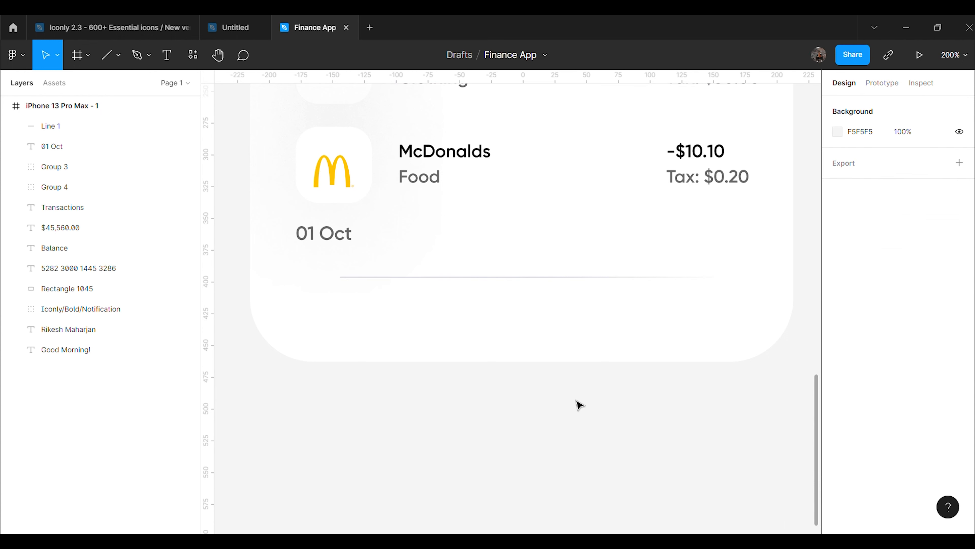
Insert the Iconly v2.3 'home' icon and scale it to 24 px wide
right_click(473, 408)
mouse_move(561, 500)
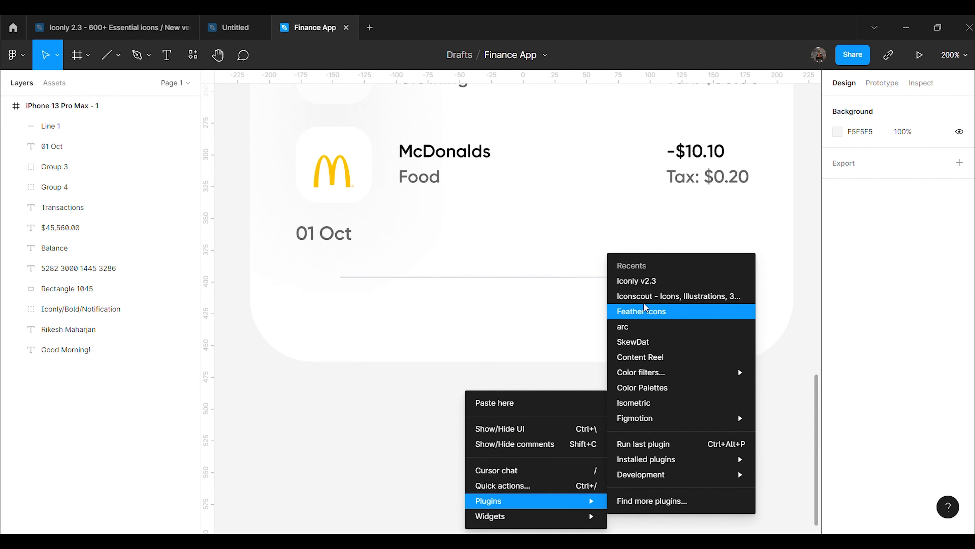
click(650, 282)
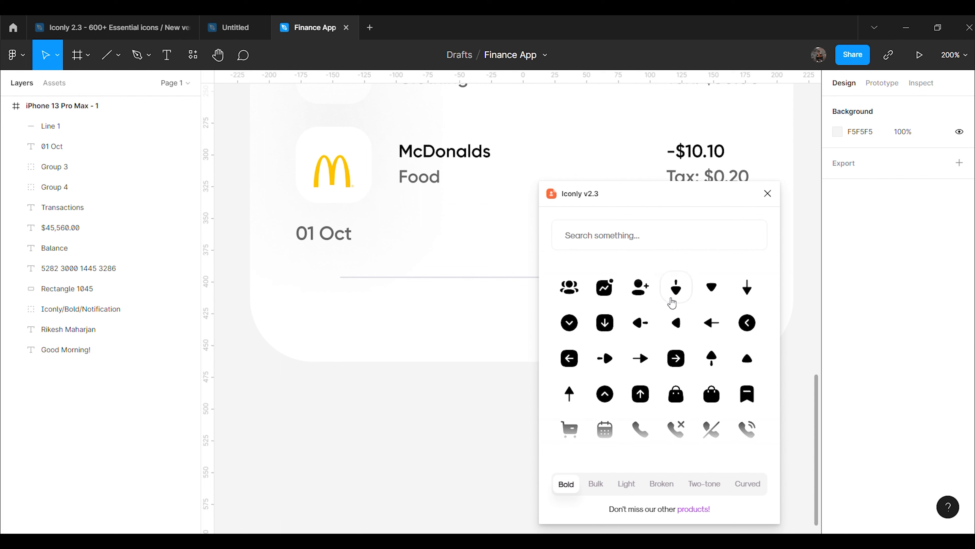
text(home)
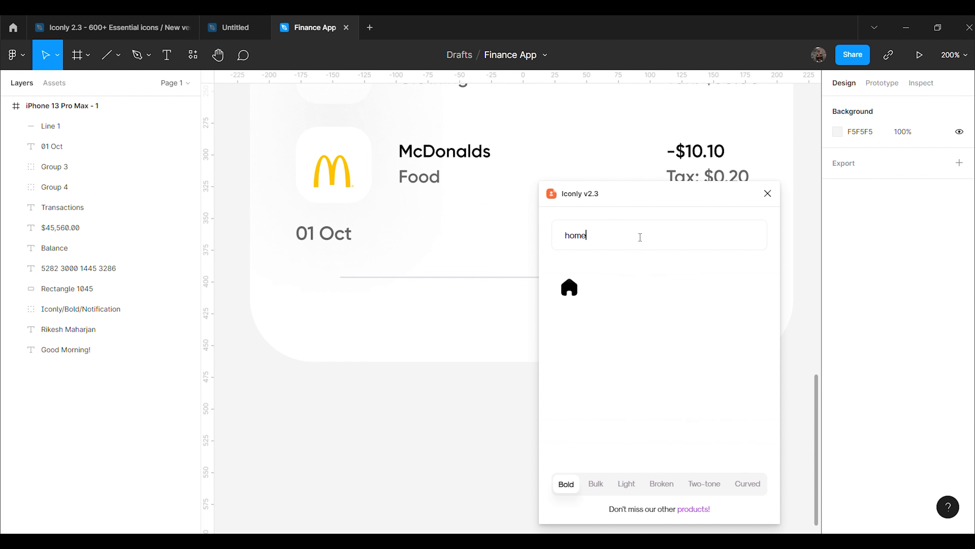
click(570, 285)
click(772, 201)
click(530, 308)
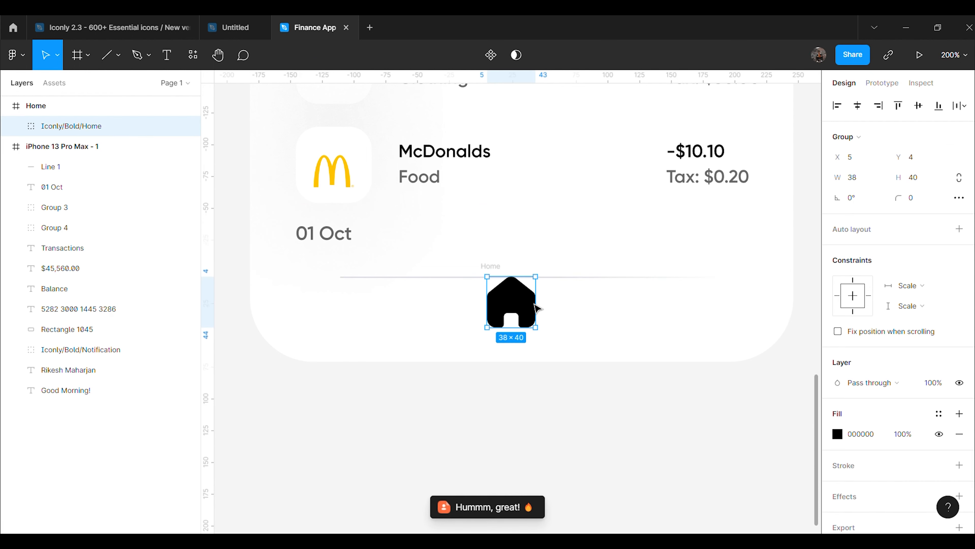
text(24)
key(Return)
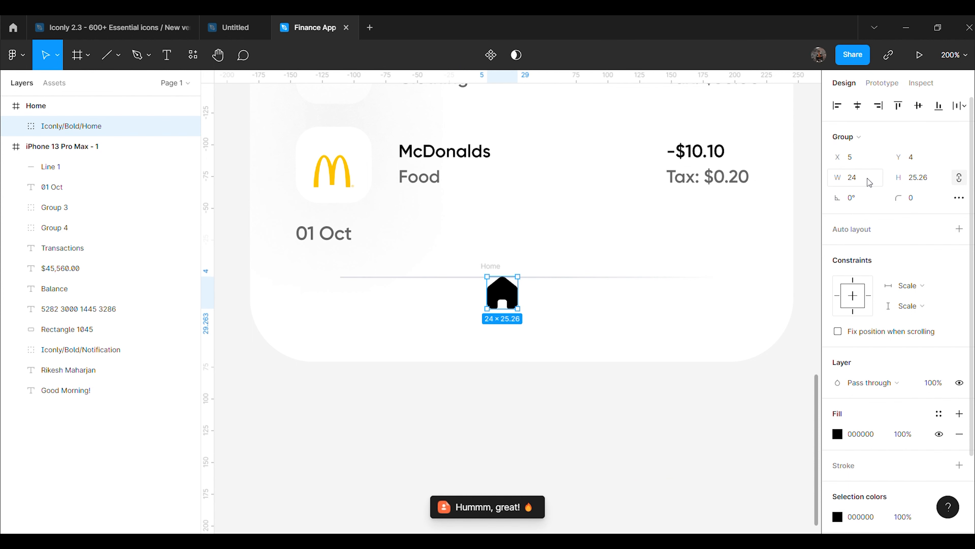
Place the Home icon at the phone's bottom-left, snapped to the first column of the 8-column grid
drag(507, 296, 361, 318)
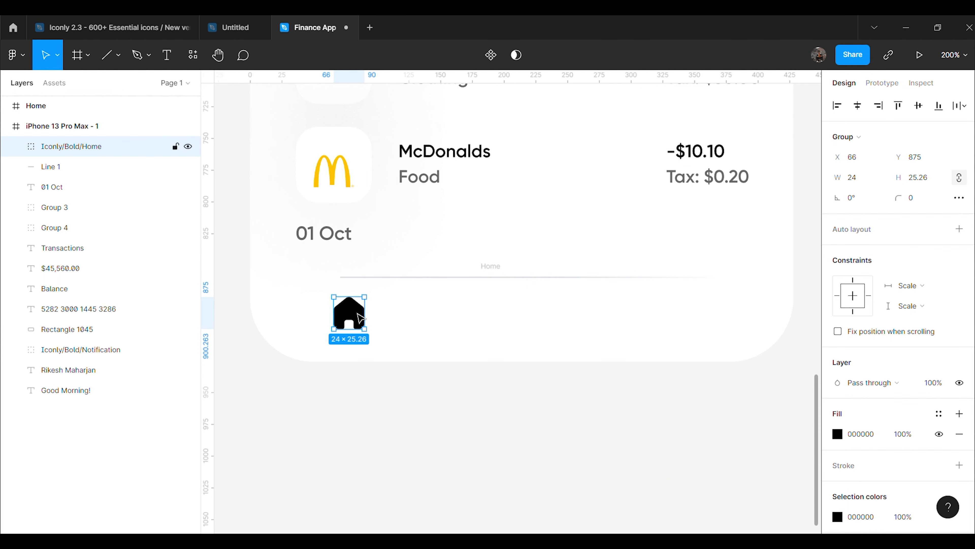
key(ctrl+minus)
scroll(384, 365, up, 2)
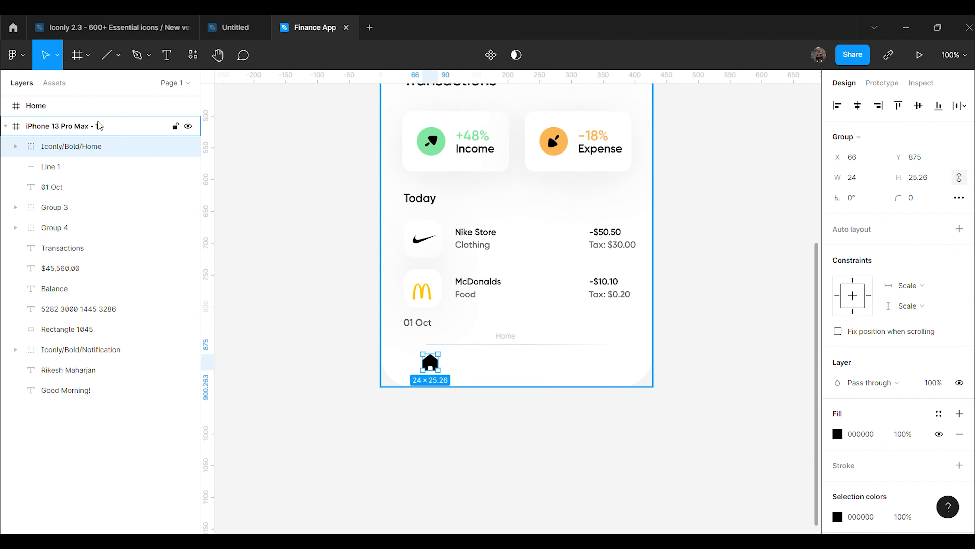
click(62, 126)
click(939, 300)
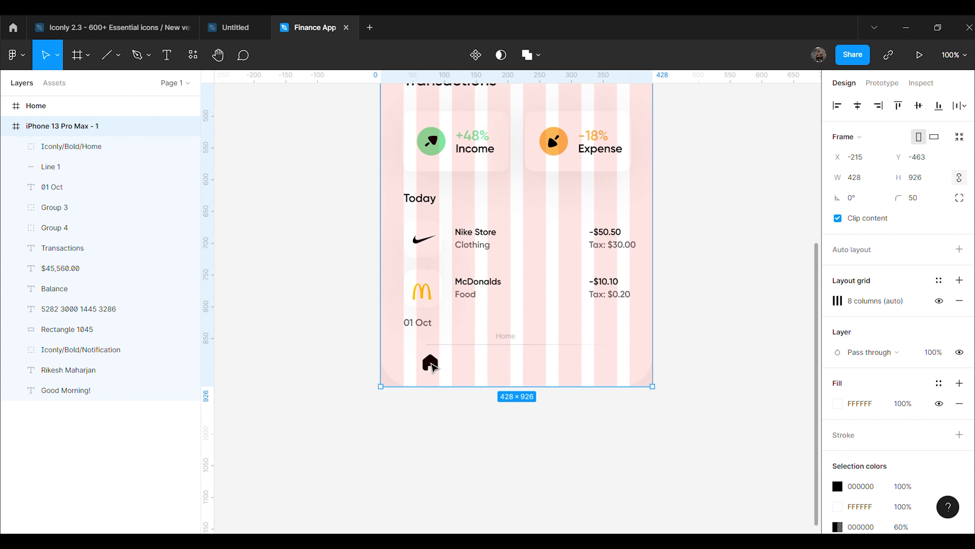
scroll(431, 363, right, 1)
click(420, 365)
drag(425, 371, 408, 378)
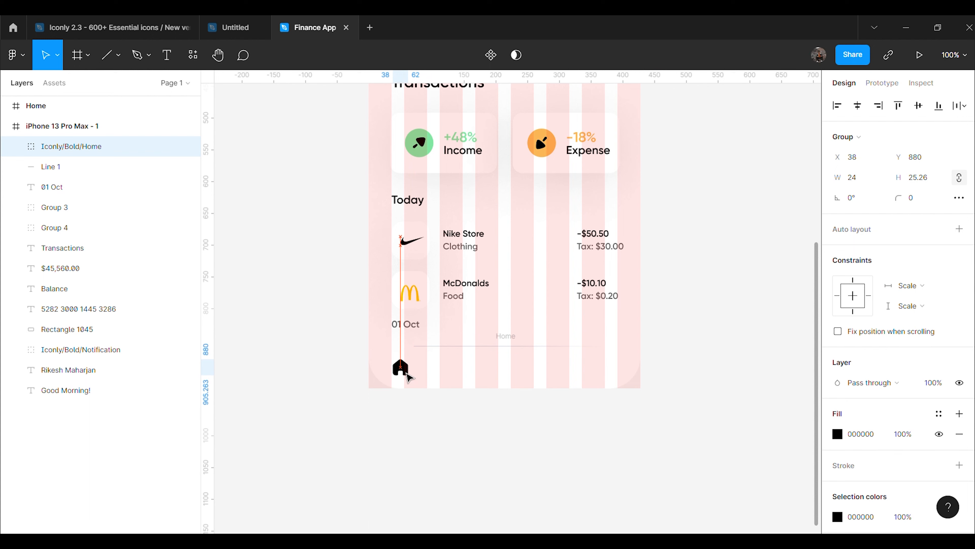
Insert the Iconly Wallet icon, pull it out of its frame and delete the empty frame
click(461, 442)
right_click(674, 276)
mouse_move(707, 385)
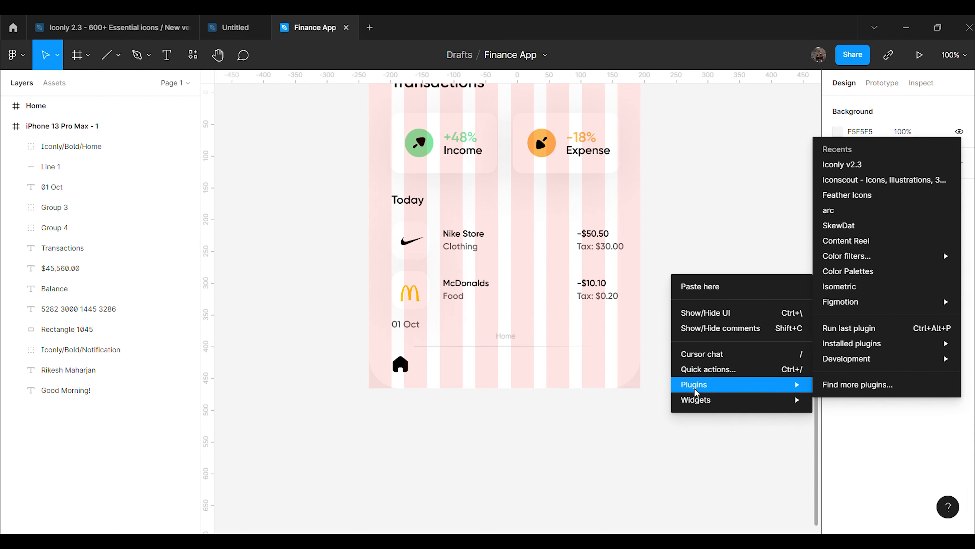
click(841, 165)
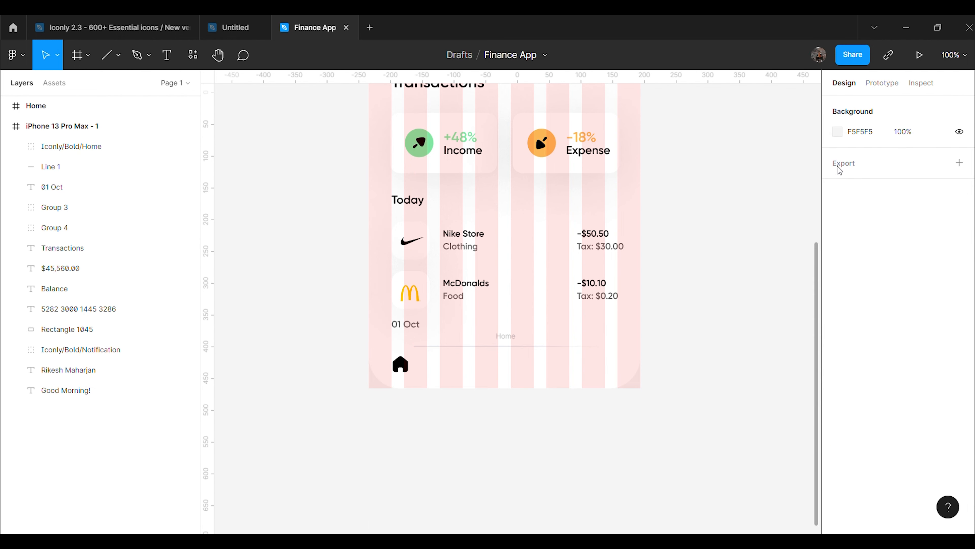
scroll(669, 320, down, 10)
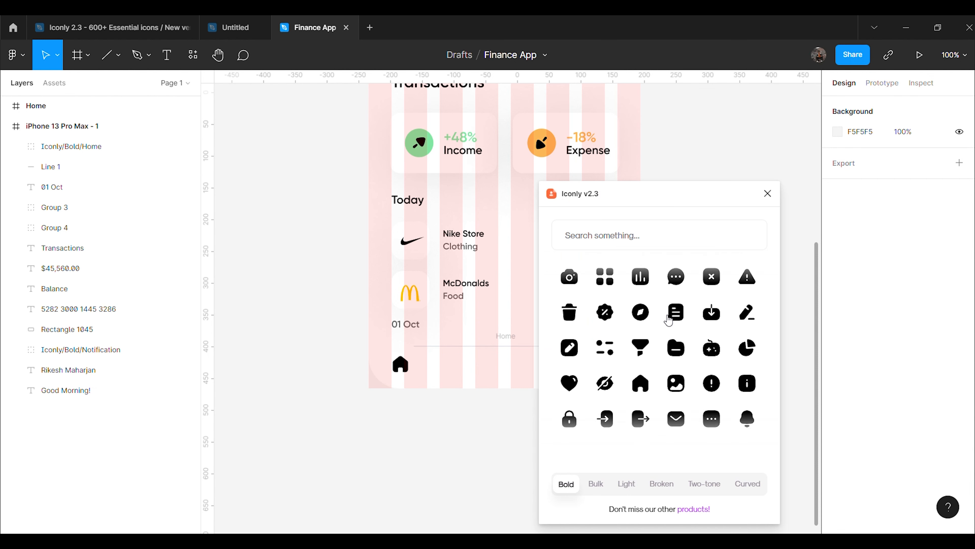
scroll(668, 325, up, 1)
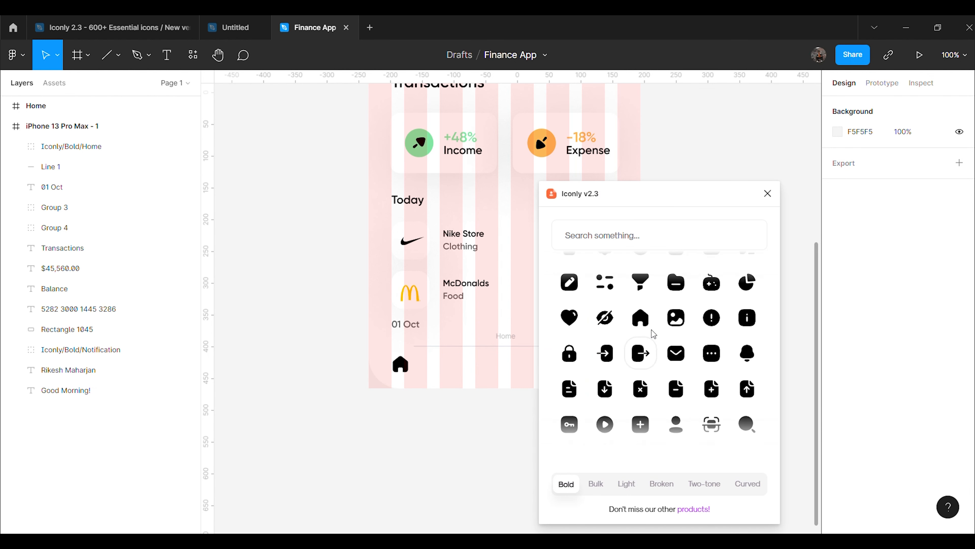
click(624, 237)
text(wa)
click(604, 298)
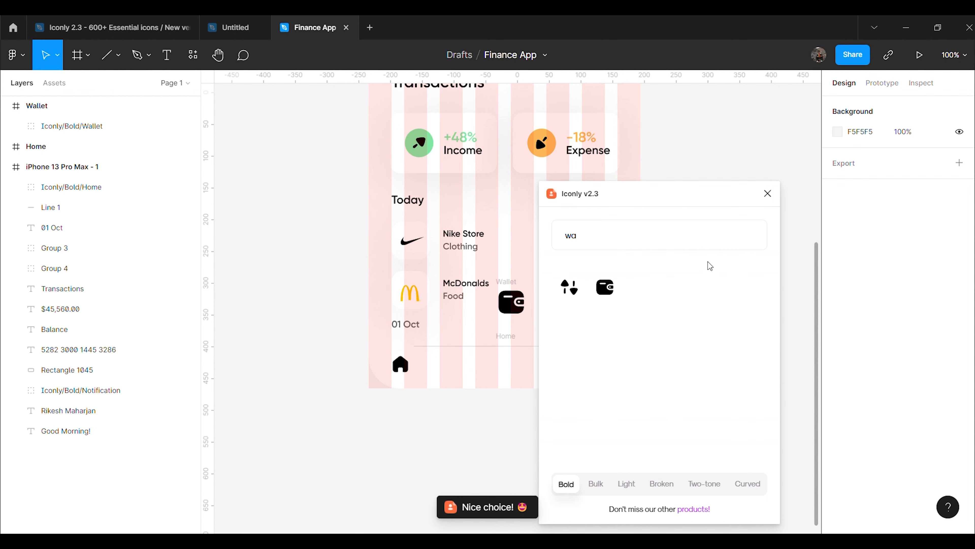
click(511, 301)
drag(511, 302, 317, 313)
click(507, 304)
key(Delete)
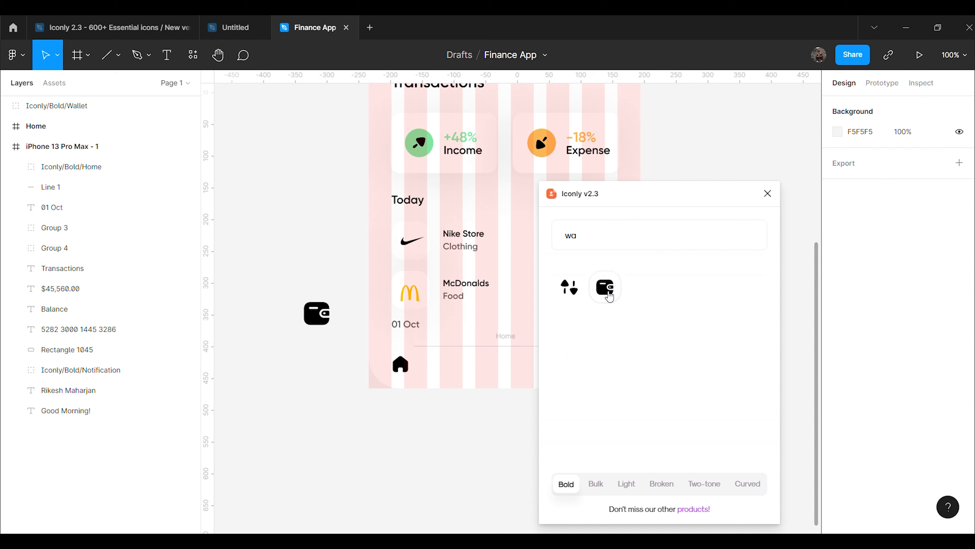
Insert the Chart icon beside the wallet icon and delete its empty frame
key(BackSpace)
key(BackSpace)
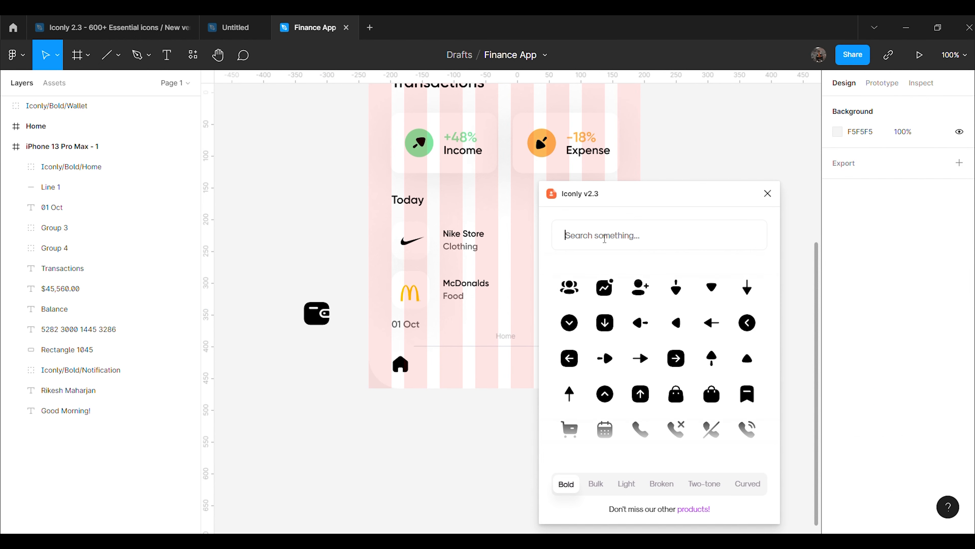
text(user)
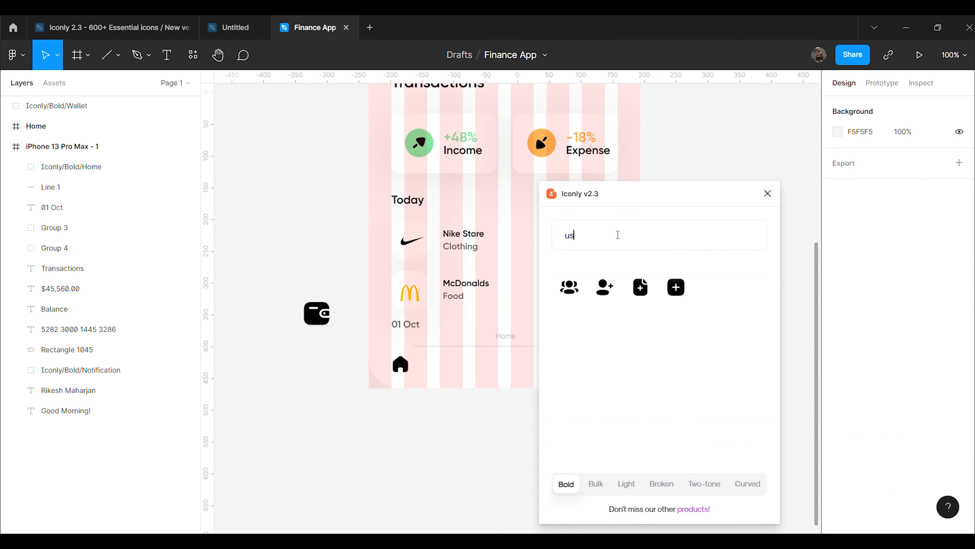
click(767, 194)
right_click(684, 229)
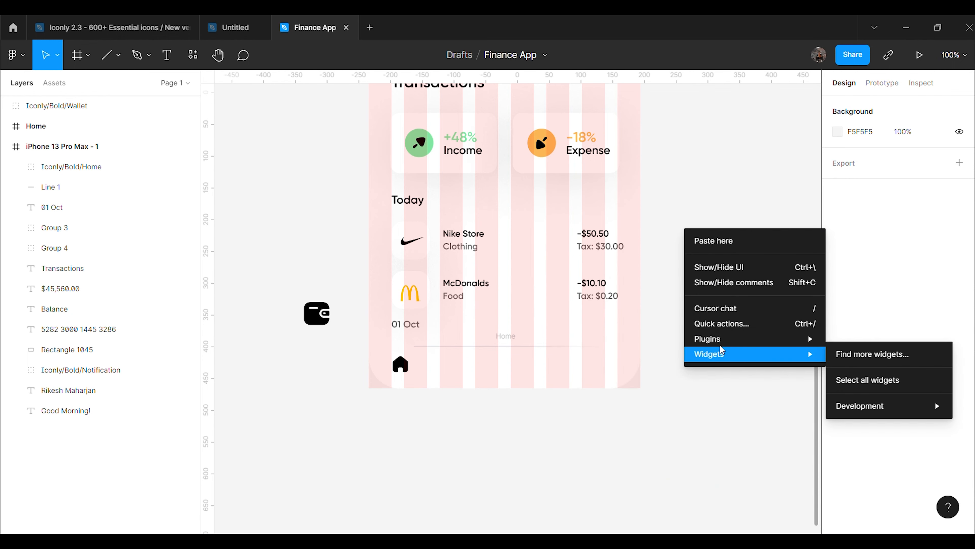
mouse_move(708, 339)
click(592, 119)
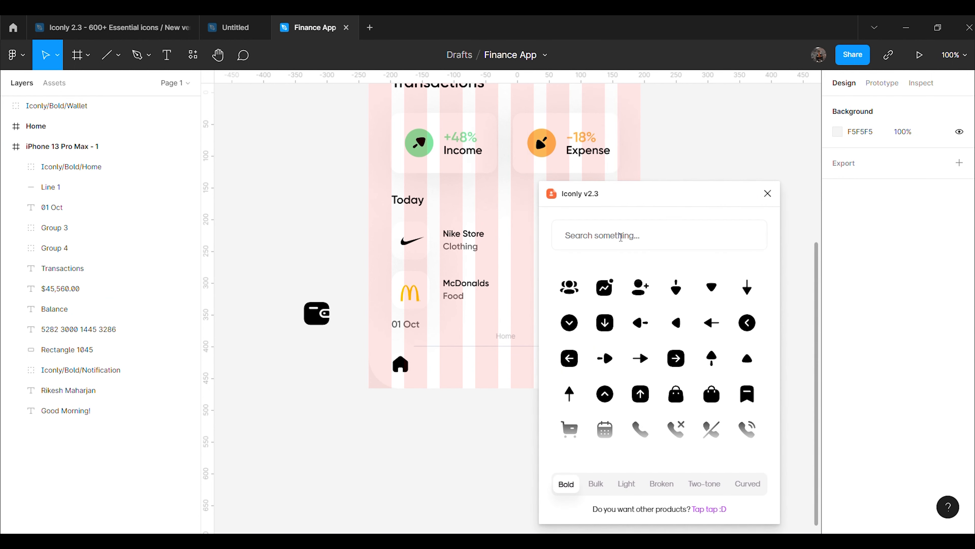
scroll(656, 369, down, 3)
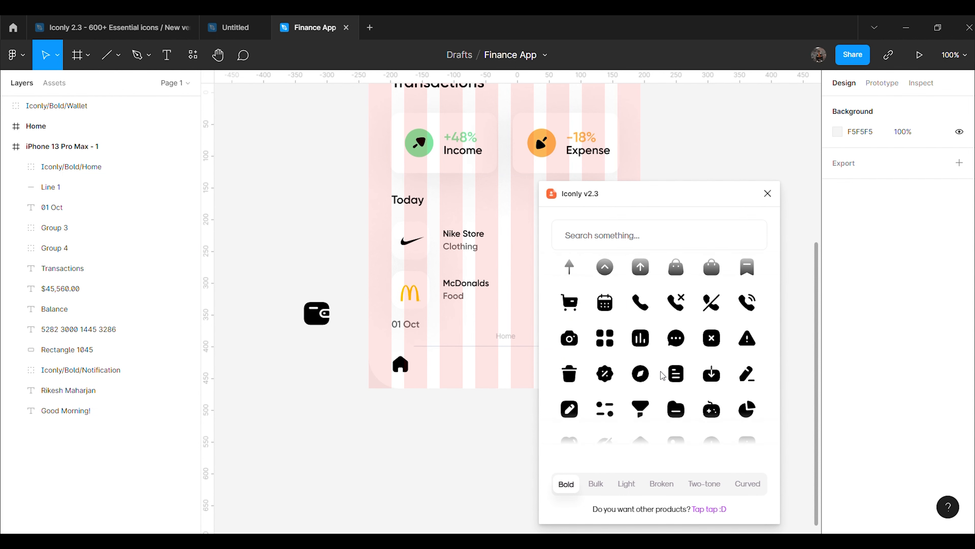
click(630, 342)
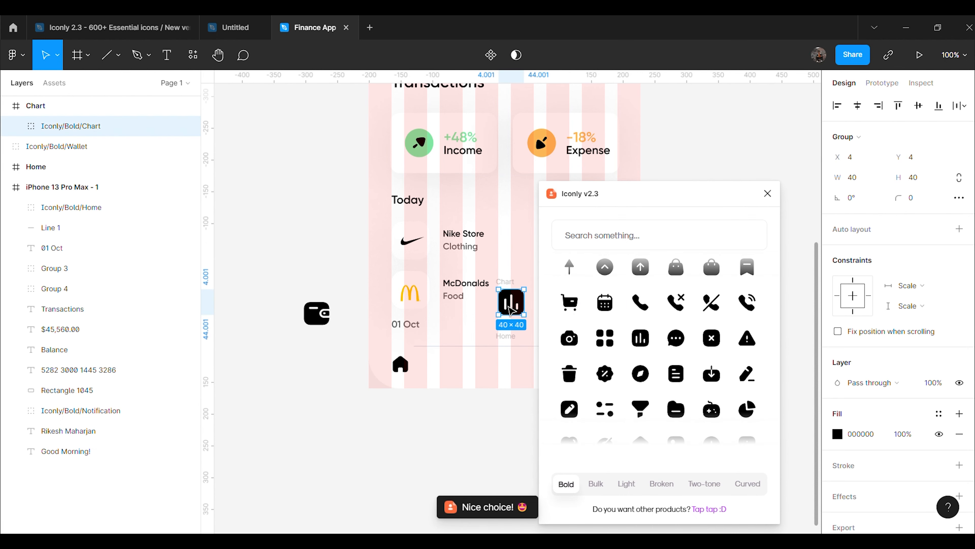
drag(511, 303, 320, 242)
click(504, 303)
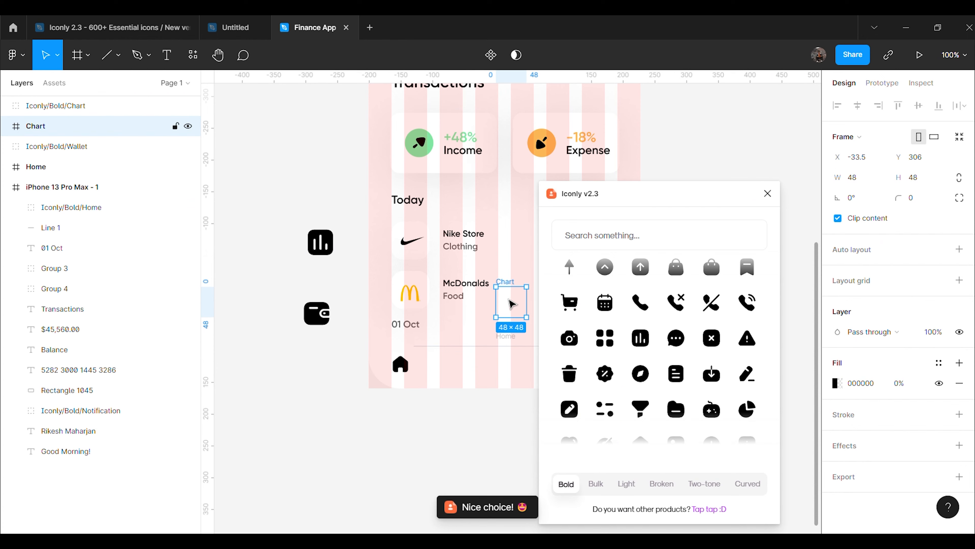
key(Delete)
Insert the Profile icon right of the phone, close Iconly, and delete the empty Profile frame
scroll(687, 354, down, 4)
scroll(691, 358, down, 4)
click(675, 281)
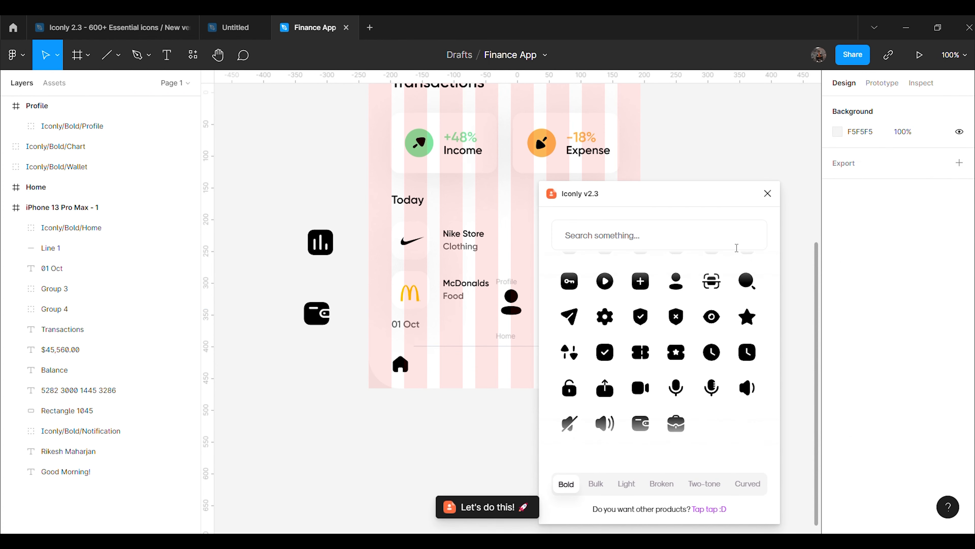
click(768, 194)
drag(512, 304, 712, 266)
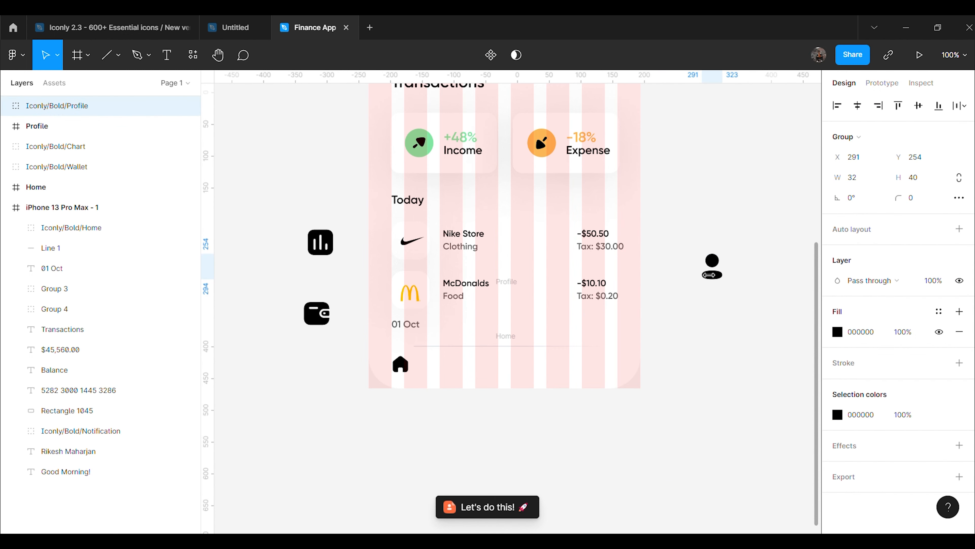
click(515, 310)
key(Delete)
Resize the wallet, chart and profile icons to 24 px wide
click(327, 318)
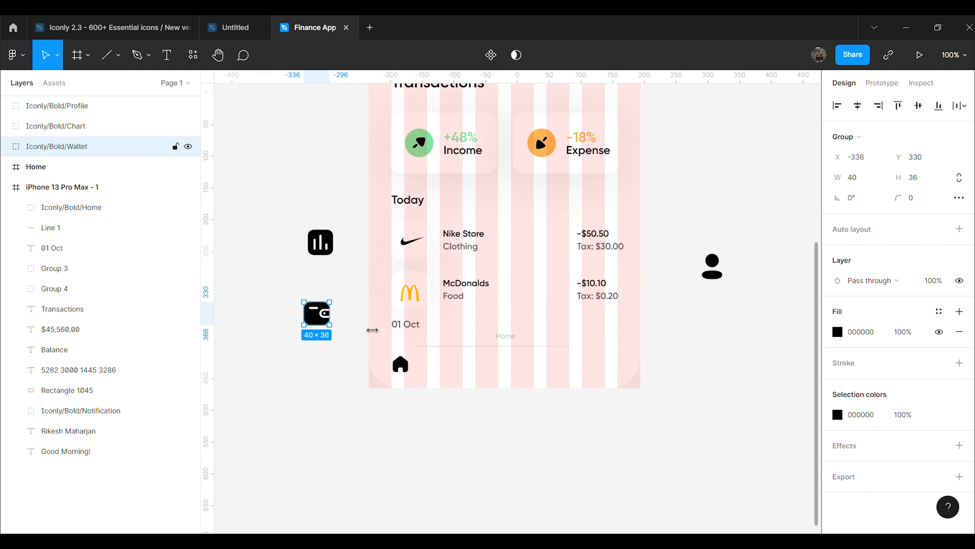
click(873, 181)
text(2)
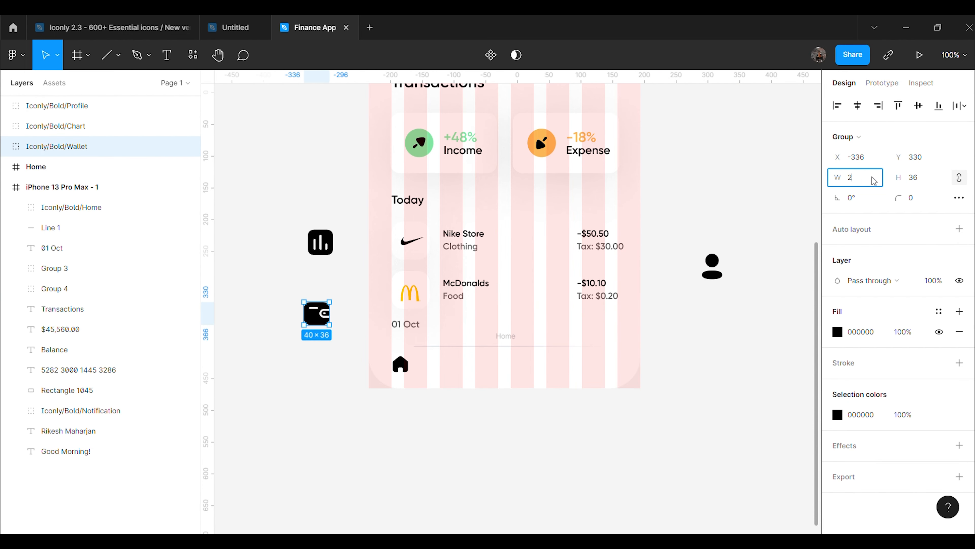
text(4)
key(Return)
click(327, 244)
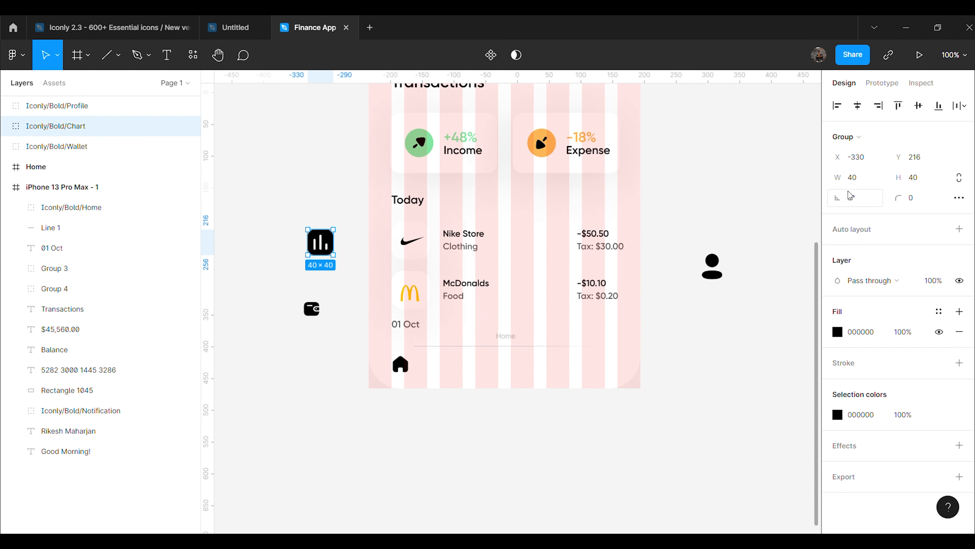
text(24)
key(Return)
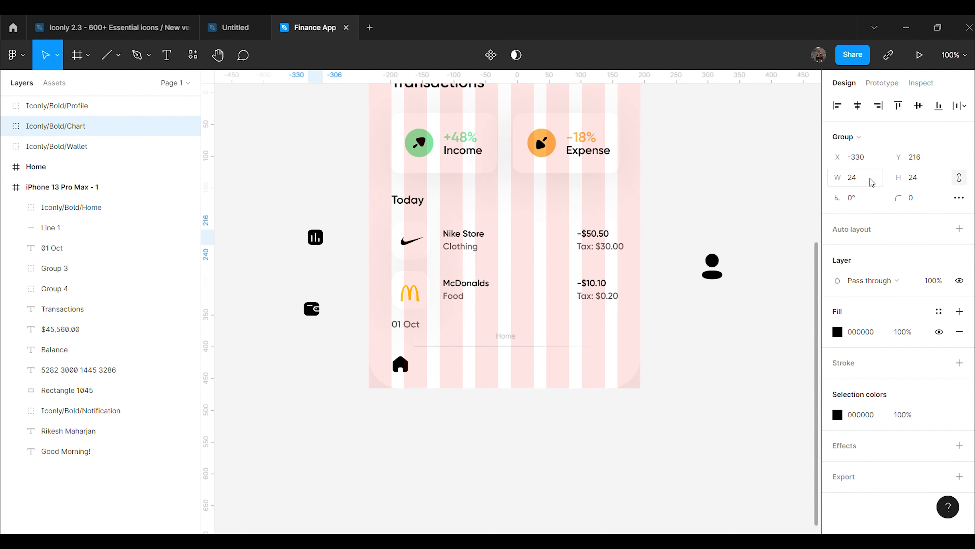
click(810, 274)
click(712, 267)
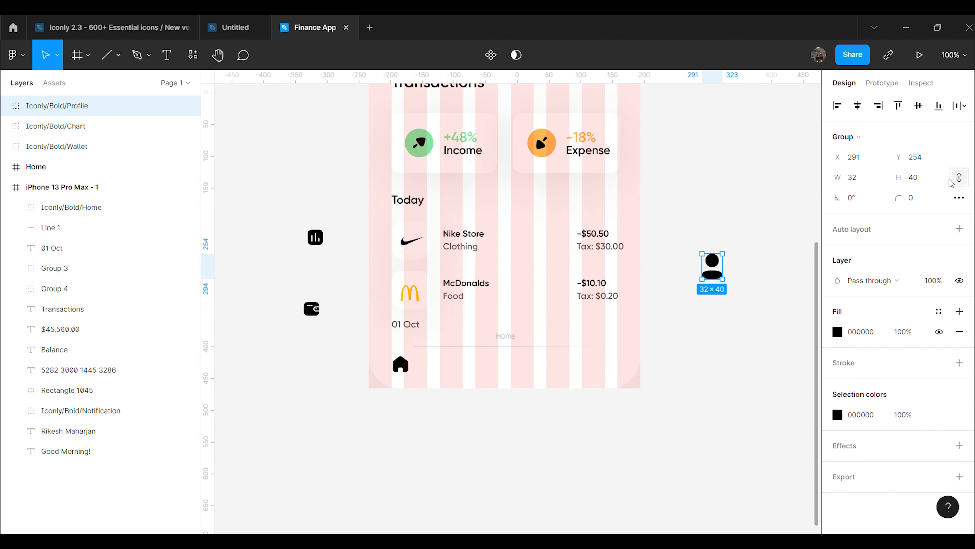
key(Return)
click(691, 388)
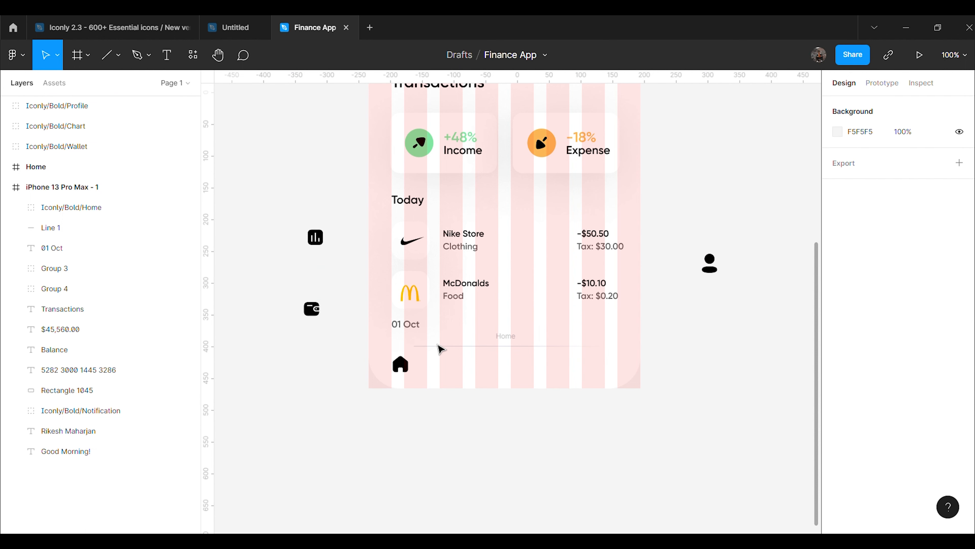
Move the wallet, chart and profile icons into the phone's bottom bar
drag(320, 314, 474, 368)
drag(322, 242, 541, 368)
click(710, 271)
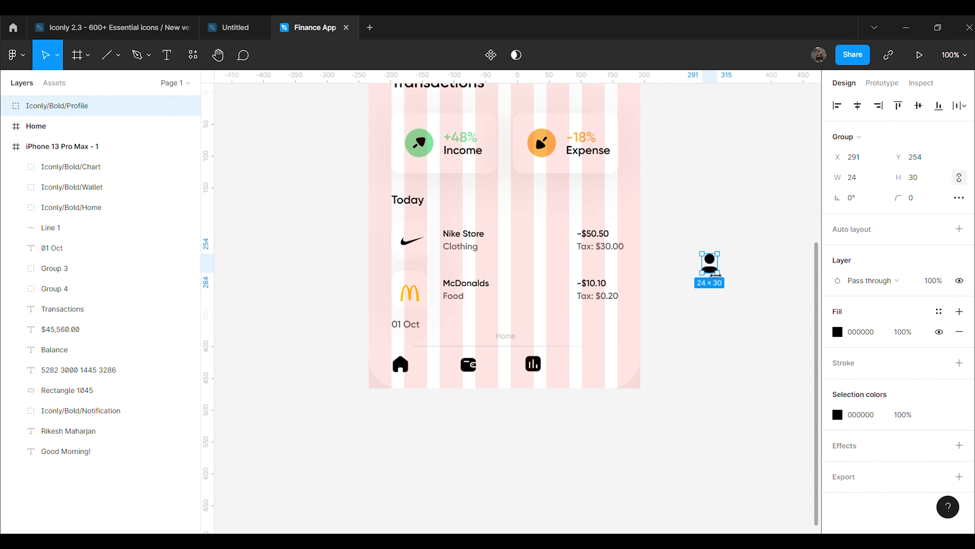
drag(709, 276, 601, 374)
click(701, 366)
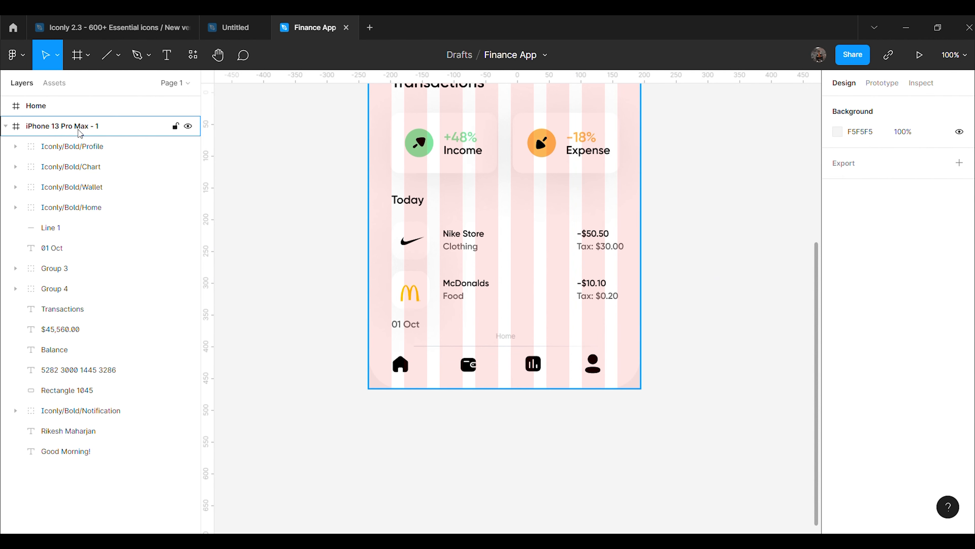
Set the iPhone 13 Pro Max - 1 frame's layout grid to 5 columns
click(61, 126)
click(839, 301)
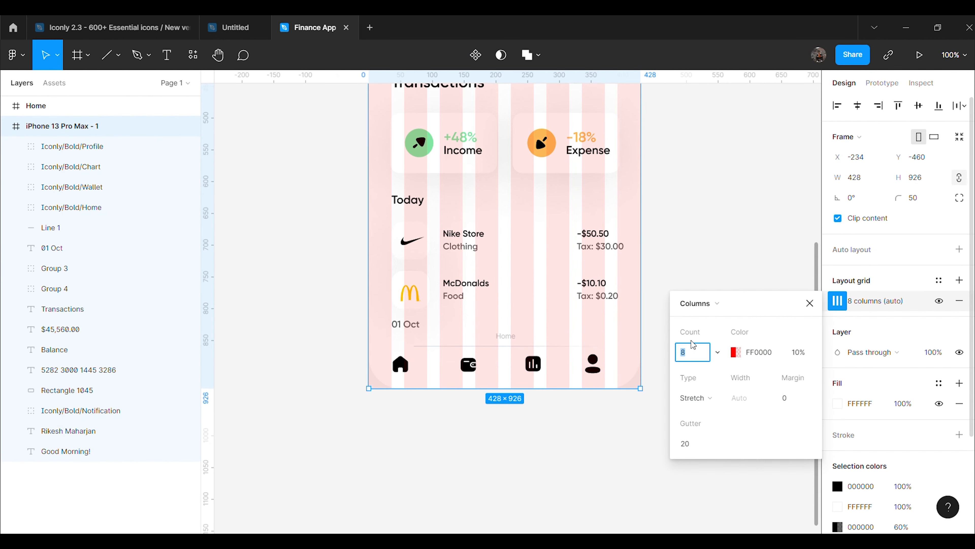
text(5)
click(700, 218)
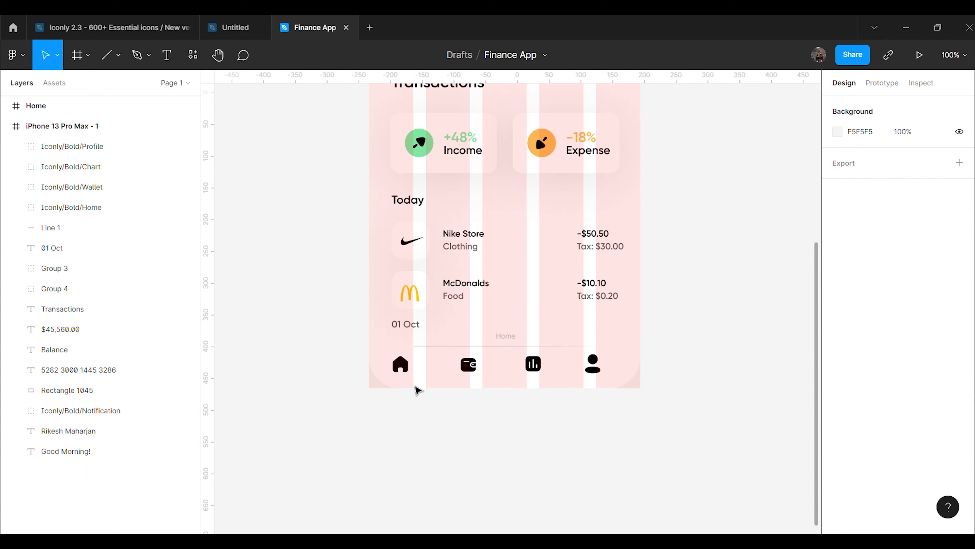
Shift the home and chart icons slightly right in the bottom bar
click(401, 365)
drag(401, 365, 481, 375)
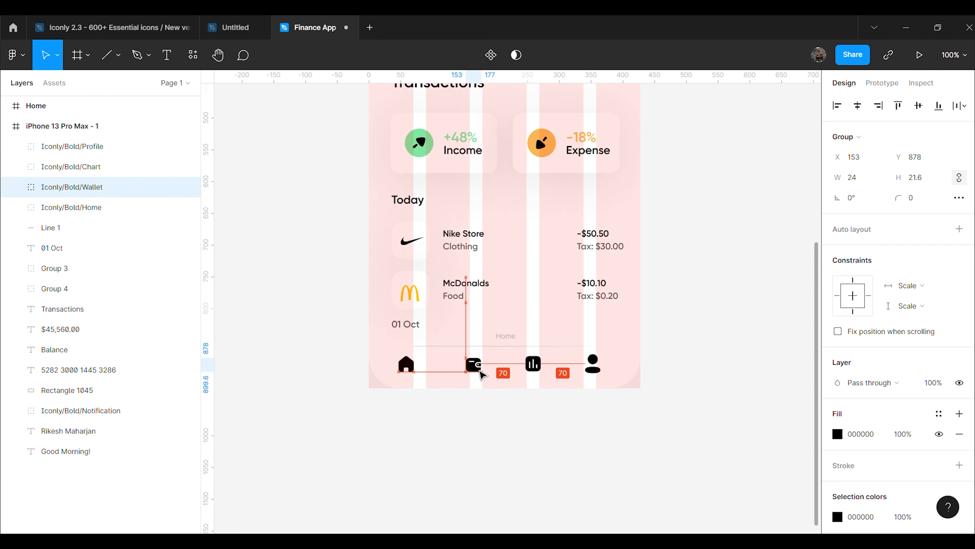
drag(539, 370, 601, 373)
Nudge the home icon left and the profile icon right to set the bar's ends
click(745, 345)
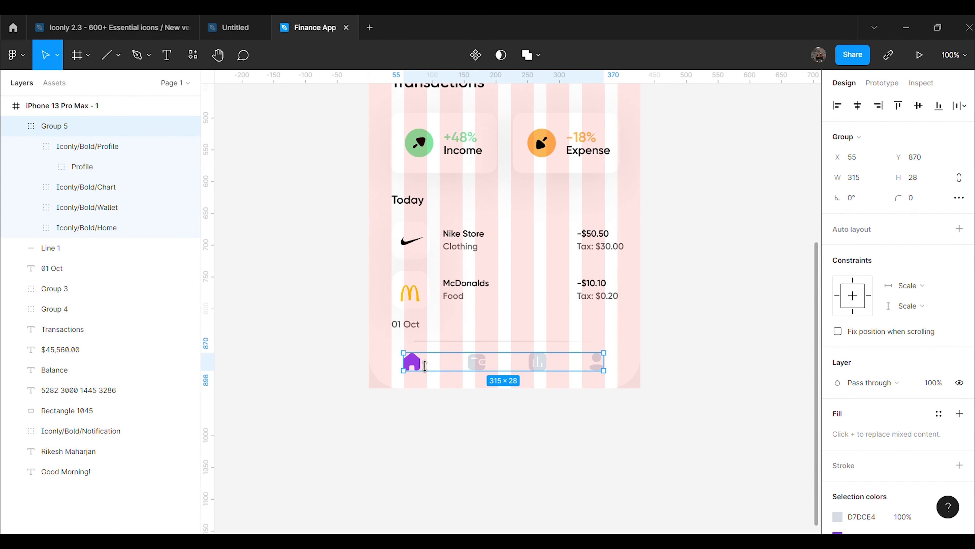
double_click(419, 363)
key(Left)
key(Left)
key(Left)
key(Left)
key(Left)
key(Left)
key(Left)
key(Left)
key(Left)
key(Left)
key(Left)
key(Left)
key(Left)
key(Left)
key(Left)
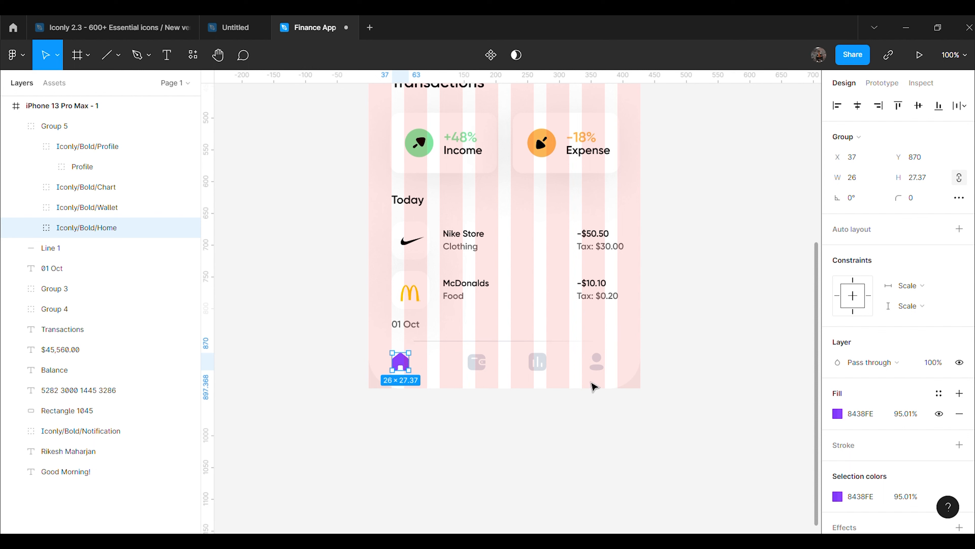
click(599, 366)
key(Right)
key(Right)
key(Right)
key(Right)
key(Right)
key(Right)
key(Right)
key(Right)
key(Right)
key(Right)
key(Right)
key(Right)
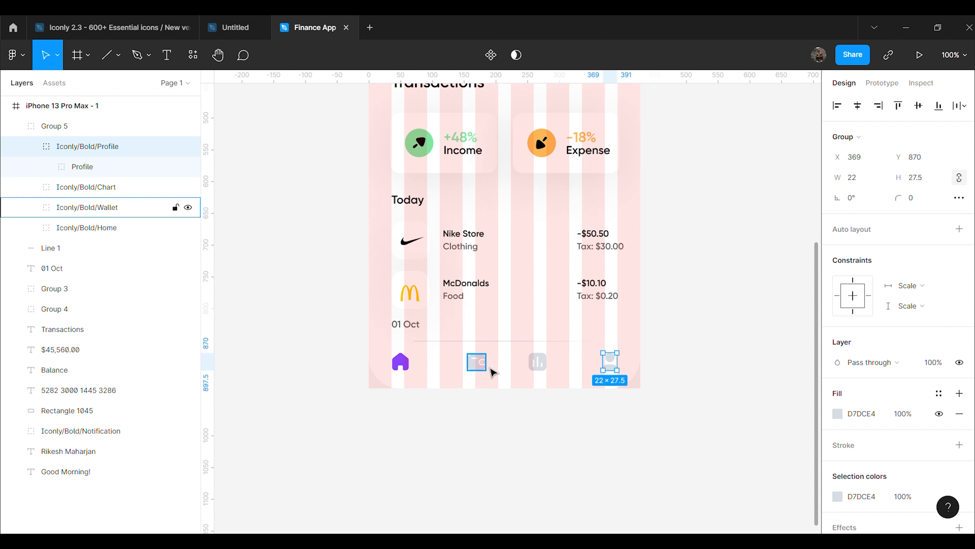
Space the wallet and chart icons evenly between home and profile, with tops aligned
click(480, 370)
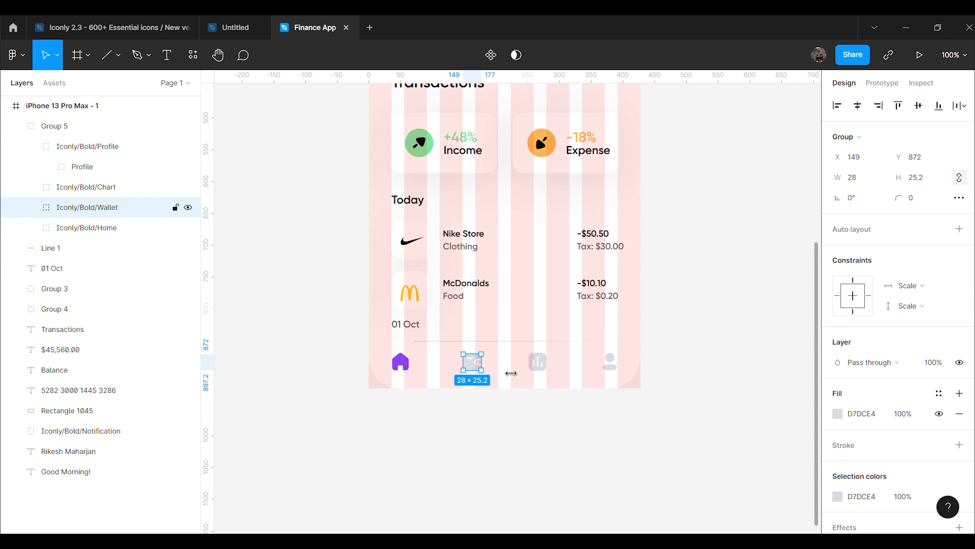
click(538, 370)
drag(541, 370, 548, 370)
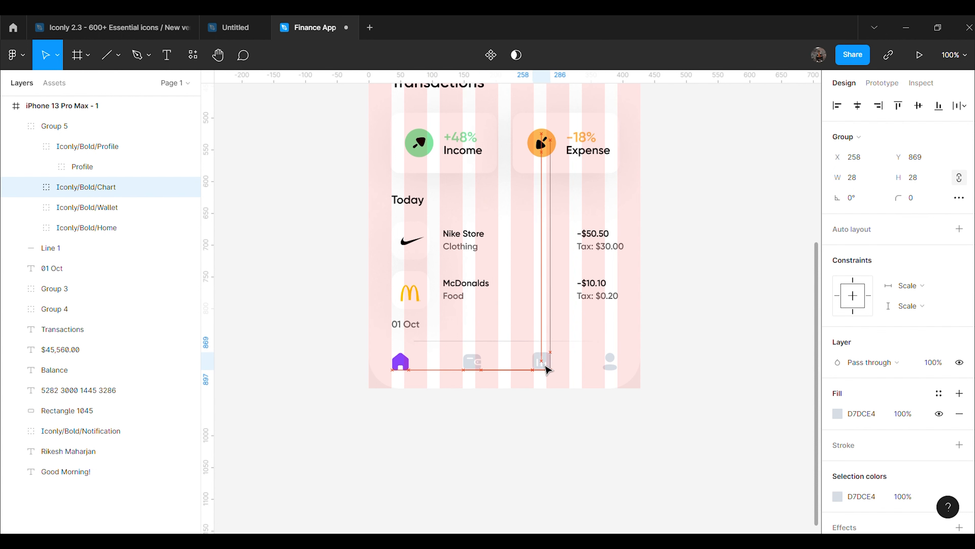
drag(481, 369, 476, 372)
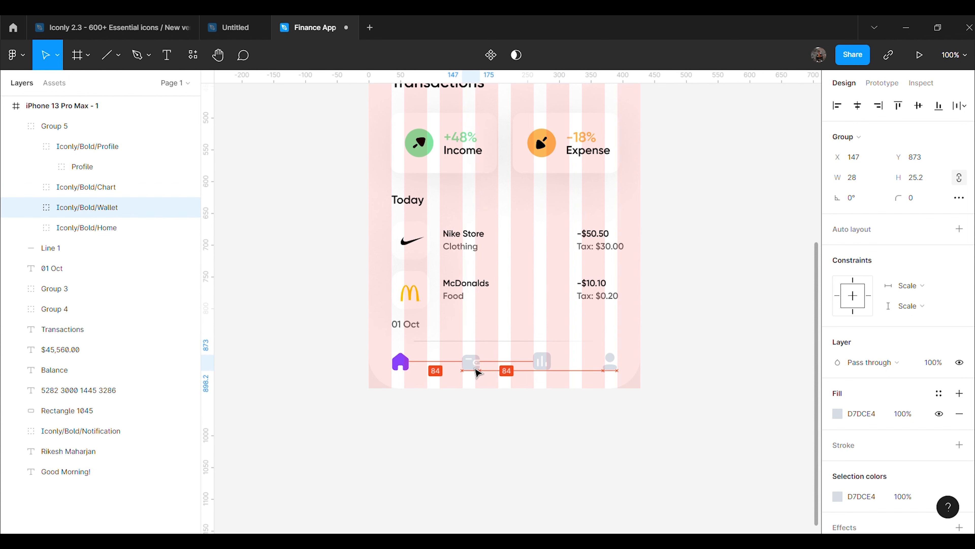
key(Up)
key(Up)
key(Up)
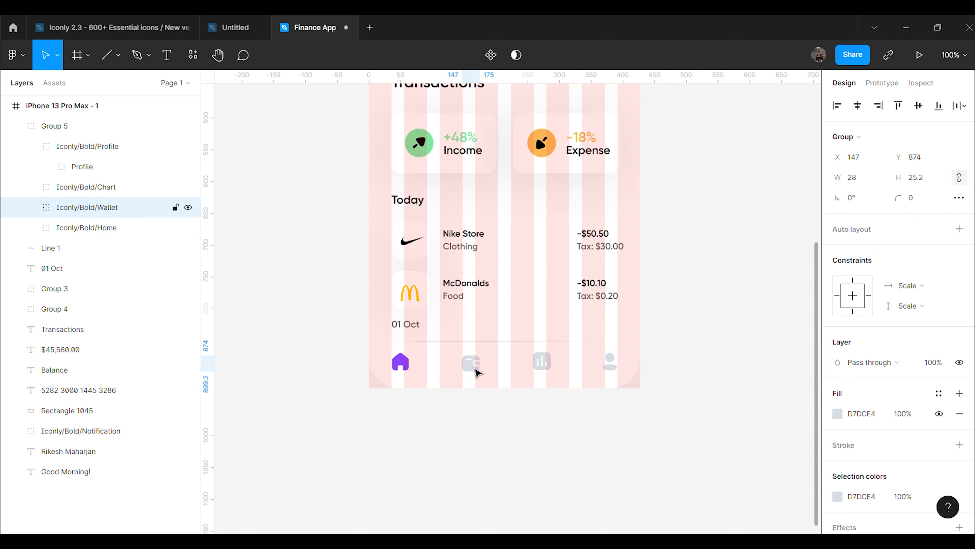
drag(549, 365, 548, 370)
click(470, 362)
click(553, 430)
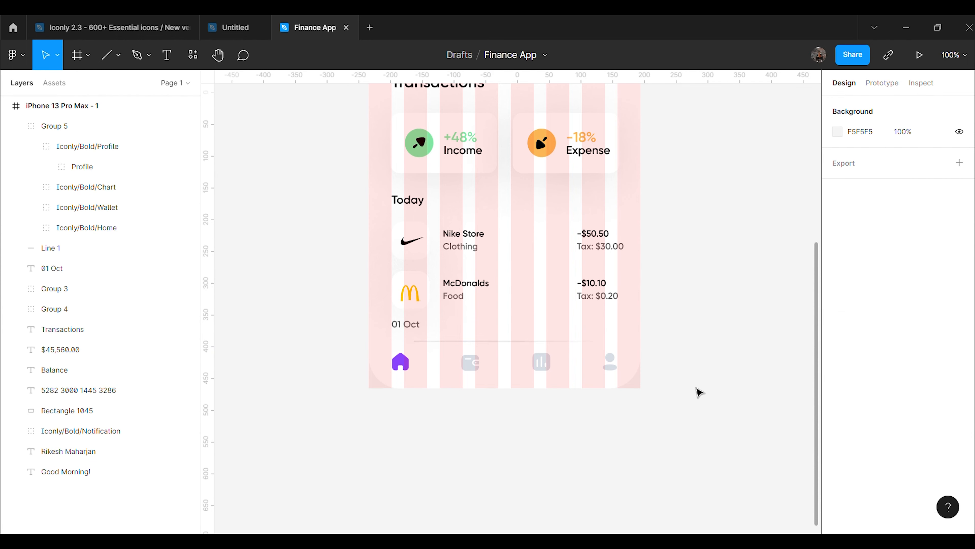
scroll(527, 322, up, 1)
Hide the phone frame's layout grid and check the bottom-bar, divider and 01 Oct positions
click(65, 106)
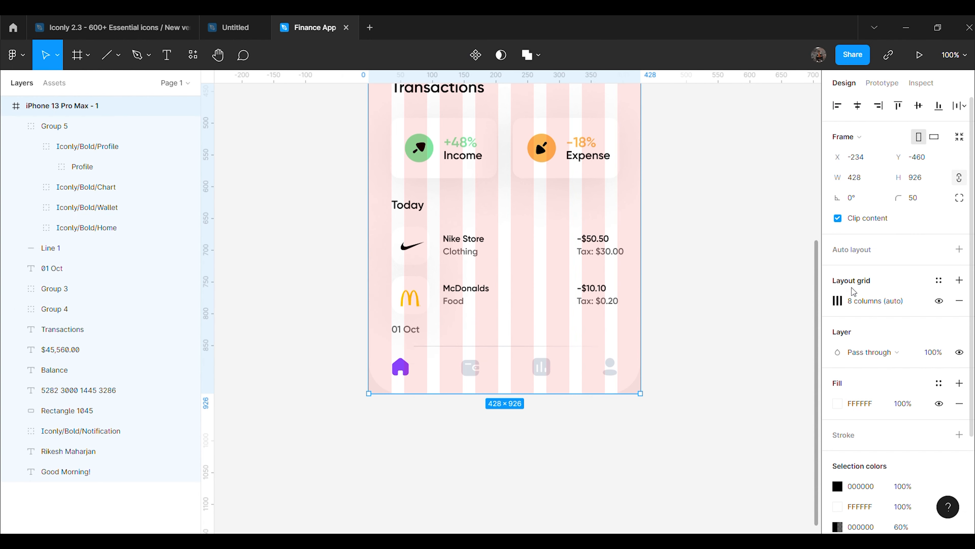
click(939, 302)
click(711, 384)
scroll(476, 298, down, 2)
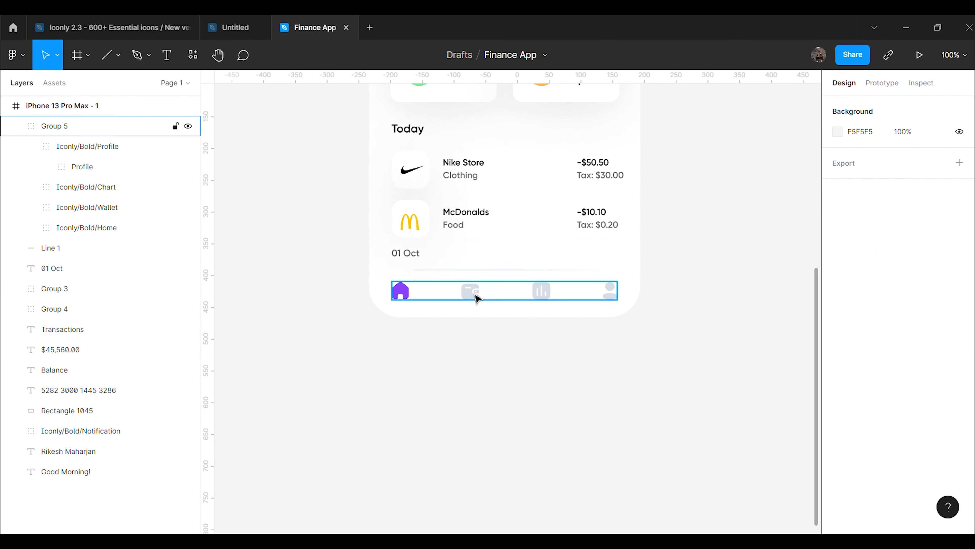
click(476, 297)
click(505, 269)
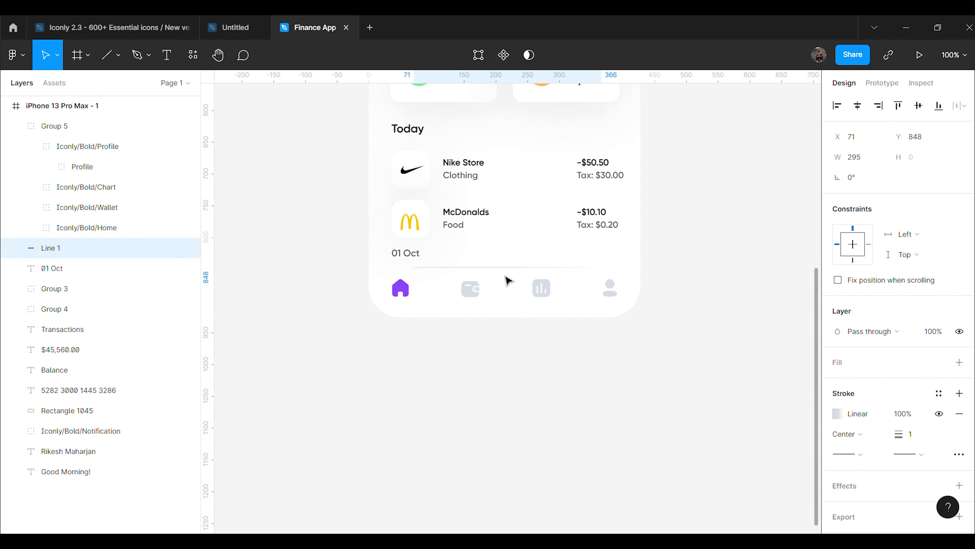
click(417, 258)
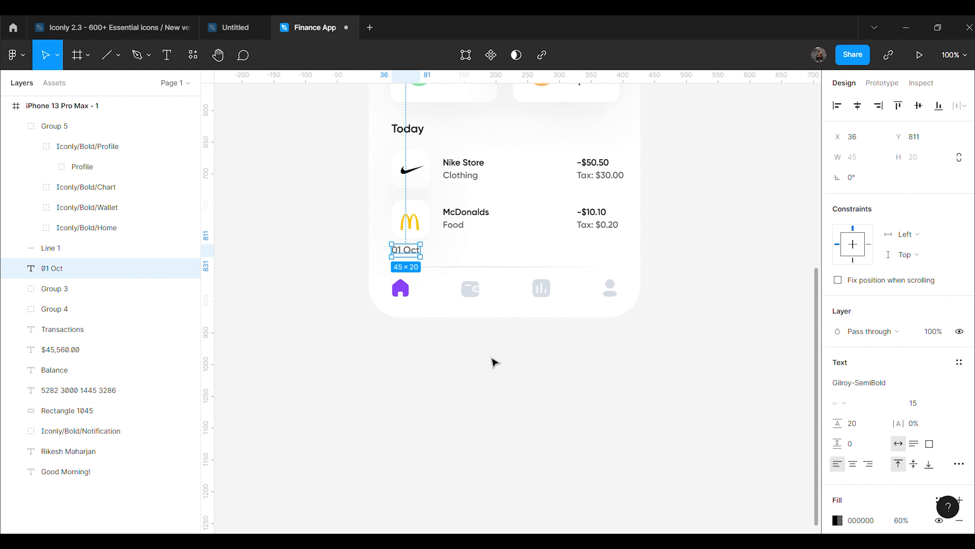
click(488, 348)
scroll(527, 391, up, 3)
Move the Income/Expense cards and the Transactions heading up to even spacing
click(471, 308)
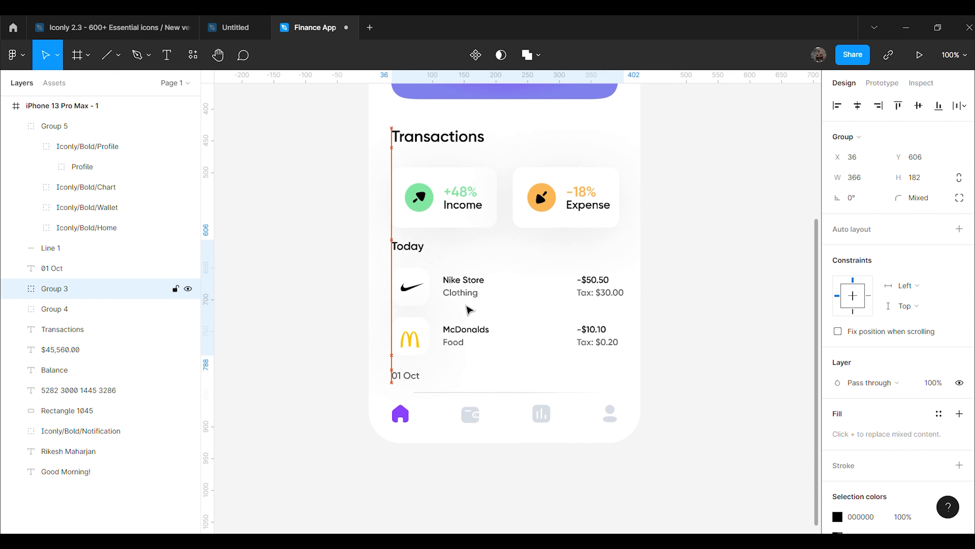
click(708, 261)
scroll(616, 274, up, 3)
click(560, 305)
key(shift+Up)
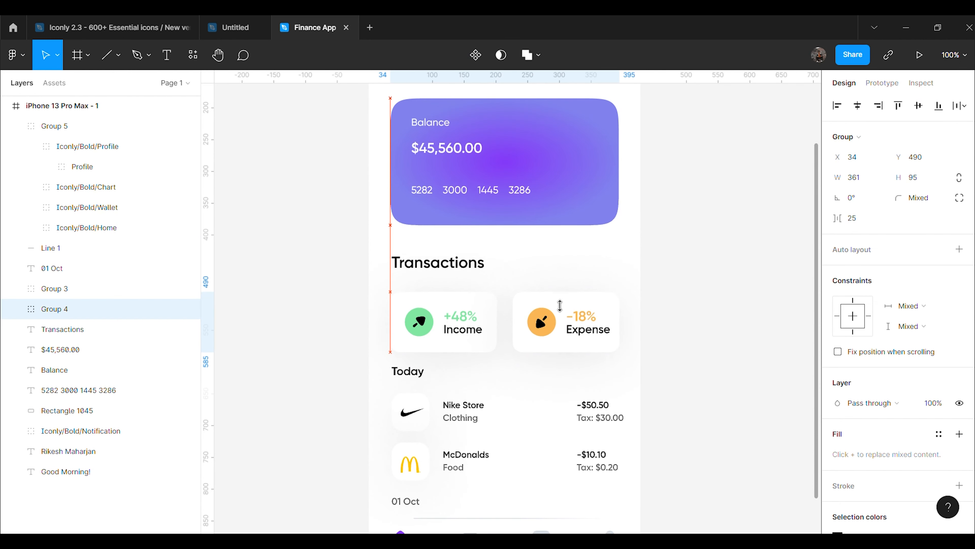
click(441, 272)
drag(441, 271, 439, 264)
click(686, 309)
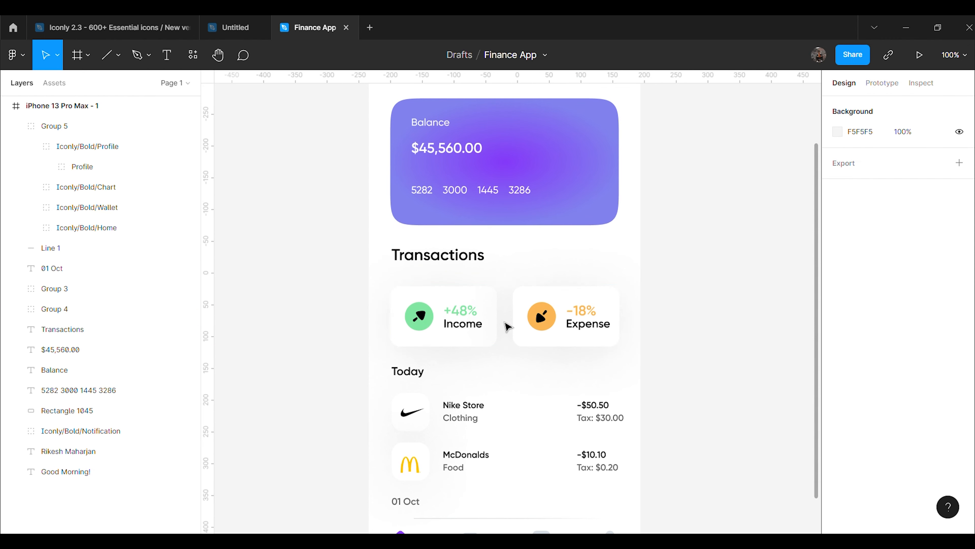
click(485, 324)
key(Up)
key(Up)
key(Up)
key(Up)
key(Up)
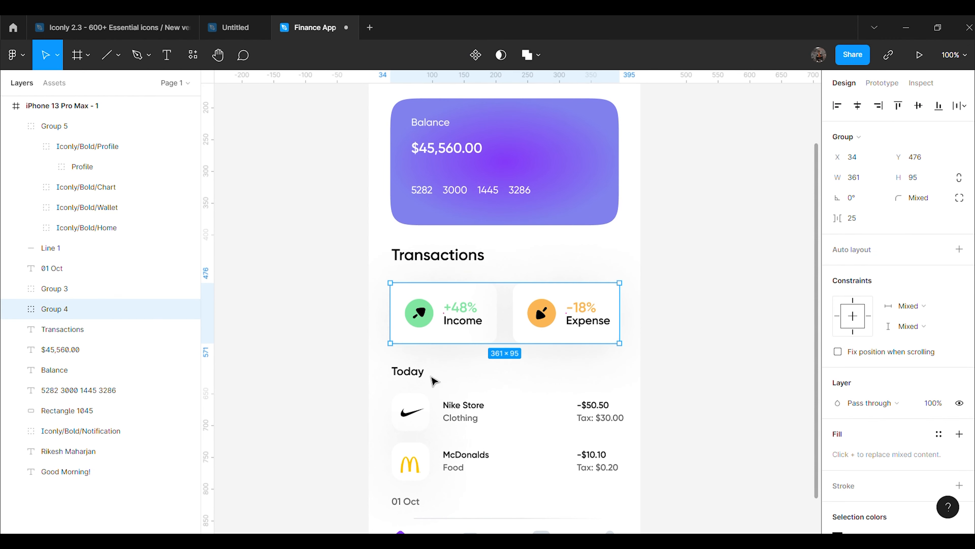
click(651, 361)
Raise the Today transaction list and the 01 Oct label closer to the cards
scroll(653, 361, down, 3)
drag(458, 295, 459, 291)
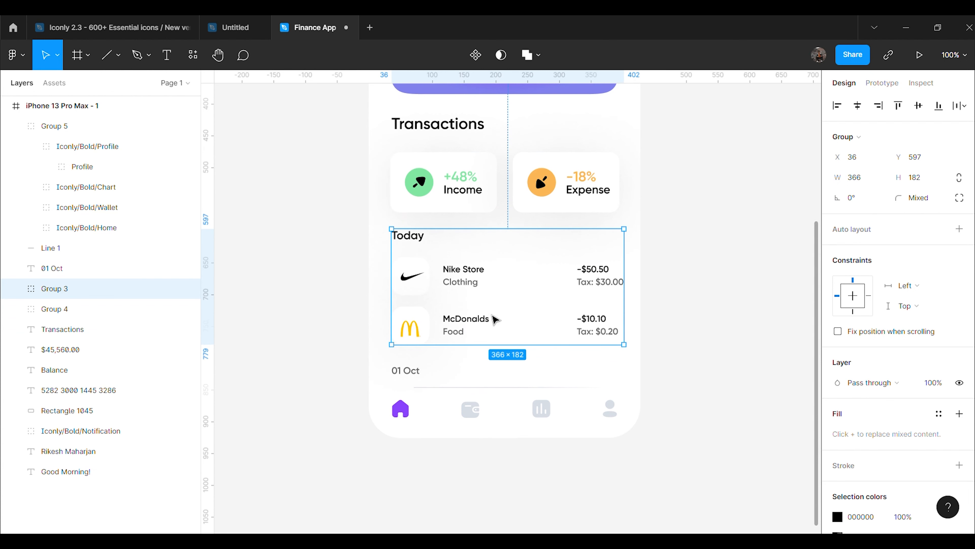
click(413, 379)
key(Up)
key(Up)
key(Up)
key(Up)
key(Up)
key(Up)
key(Up)
click(710, 349)
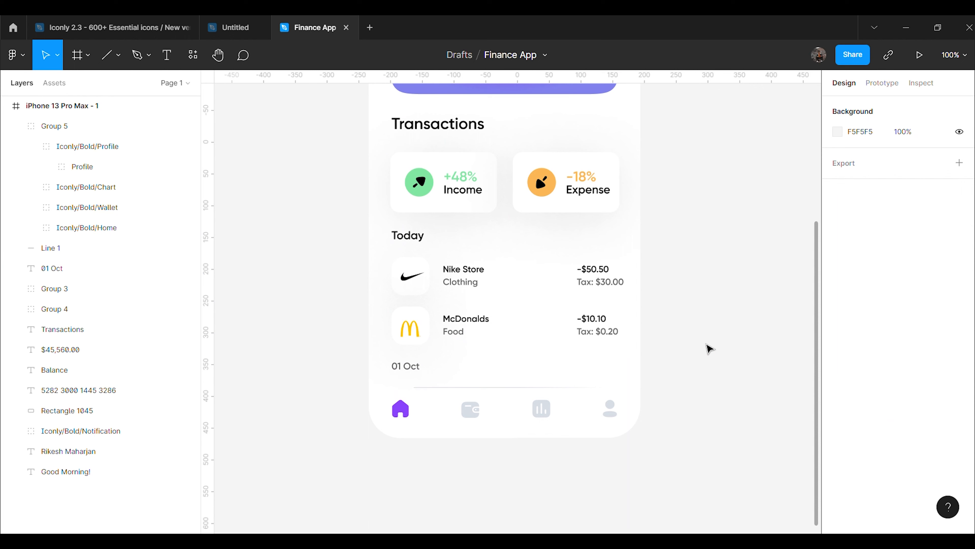
scroll(653, 307, up, 5)
click(537, 218)
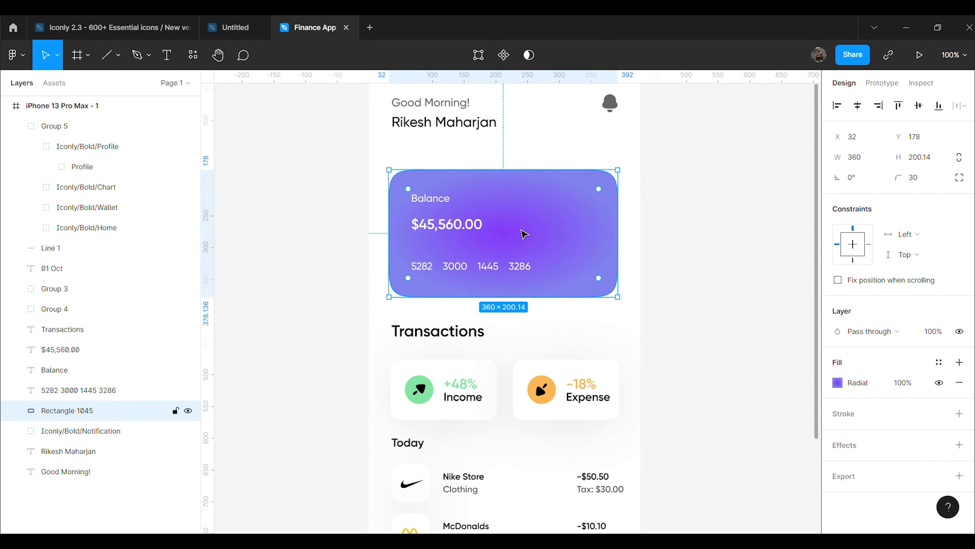
Group the balance card background with its Balance, $45,560.00 and card-number text
key(ctrl+z)
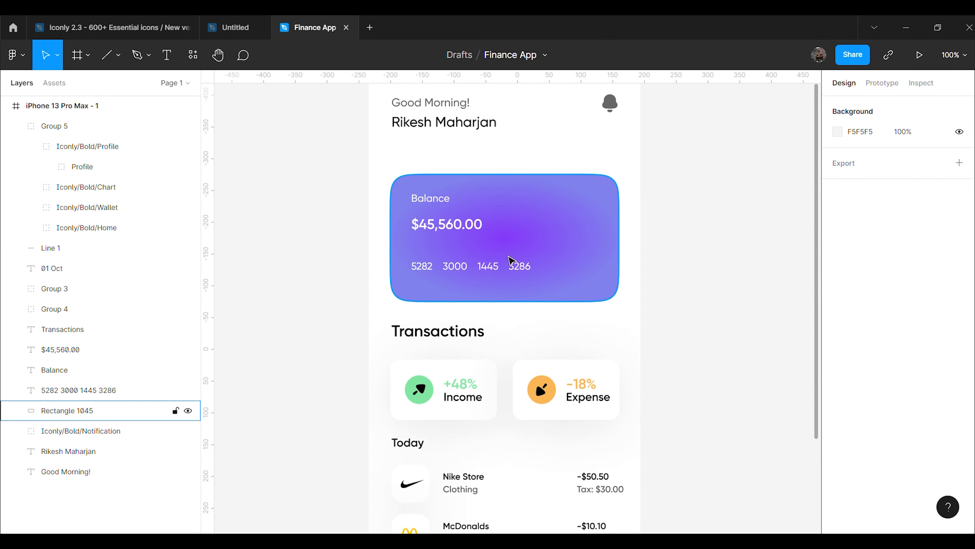
click(126, 371)
shift+click(101, 388)
shift+click(101, 351)
shift+click(102, 330)
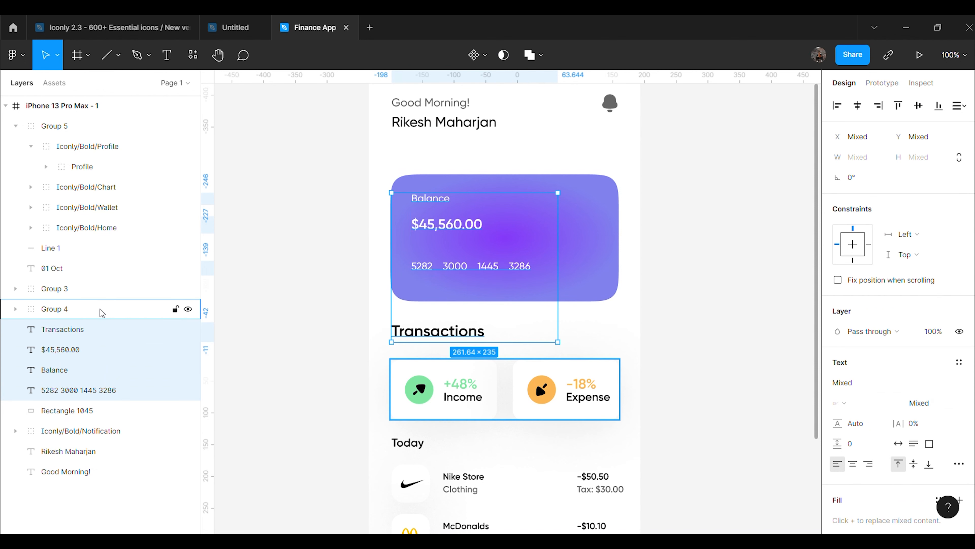
shift+click(101, 330)
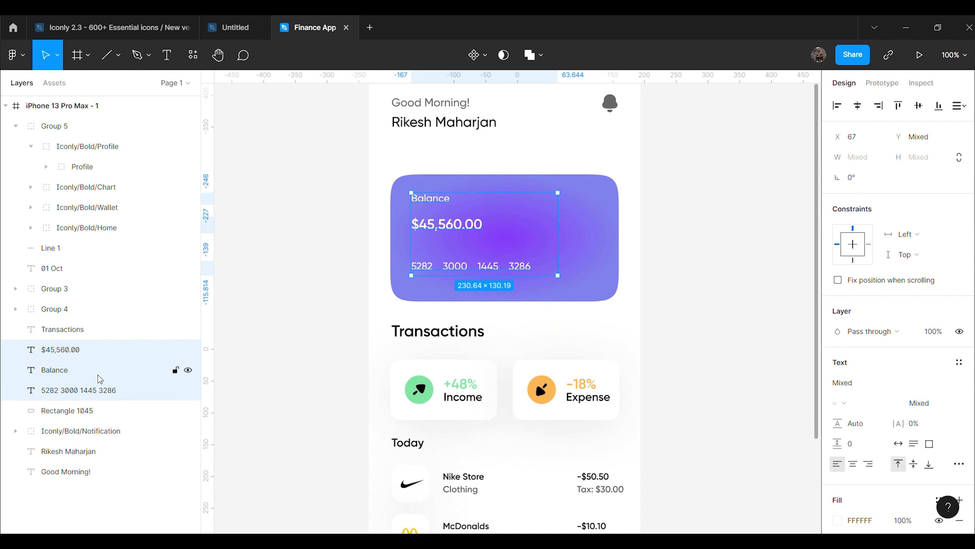
shift+click(98, 409)
key(ctrl+g)
Move the balance card group 5 px up to Y 180 and zoom in on it
drag(509, 247, 508, 241)
click(664, 268)
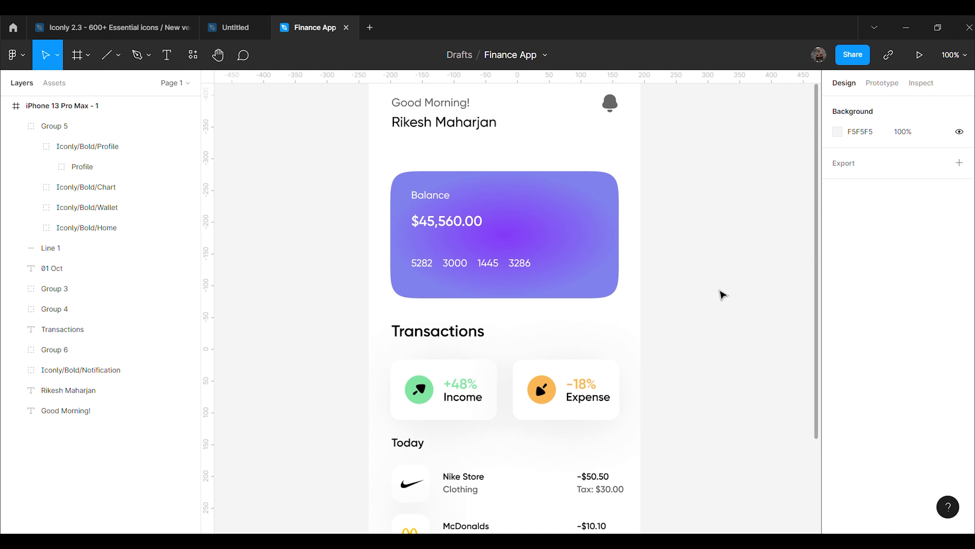
scroll(722, 294, down, 6)
scroll(727, 319, up, 3)
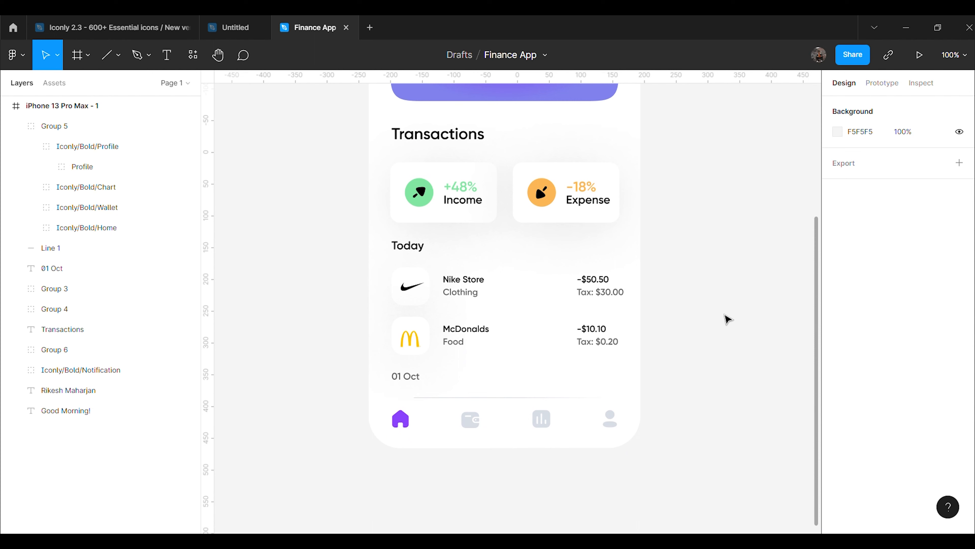
scroll(726, 318, up, 3)
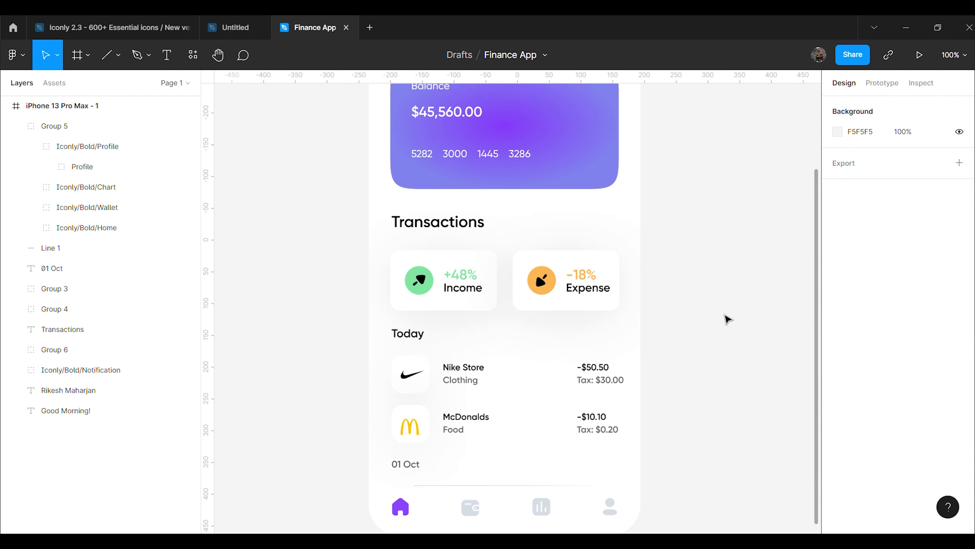
scroll(727, 319, up, 1)
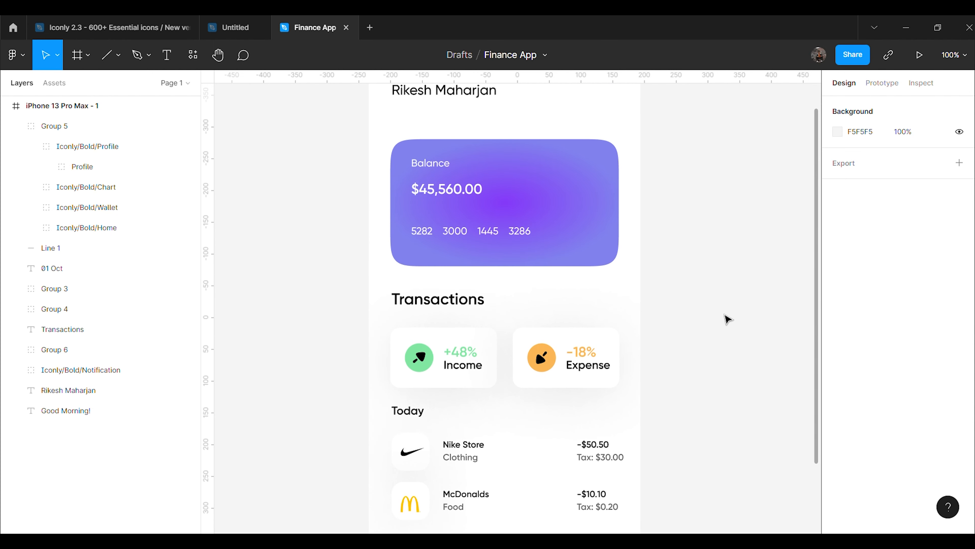
key(ctrl+plus)
scroll(725, 318, up, 3)
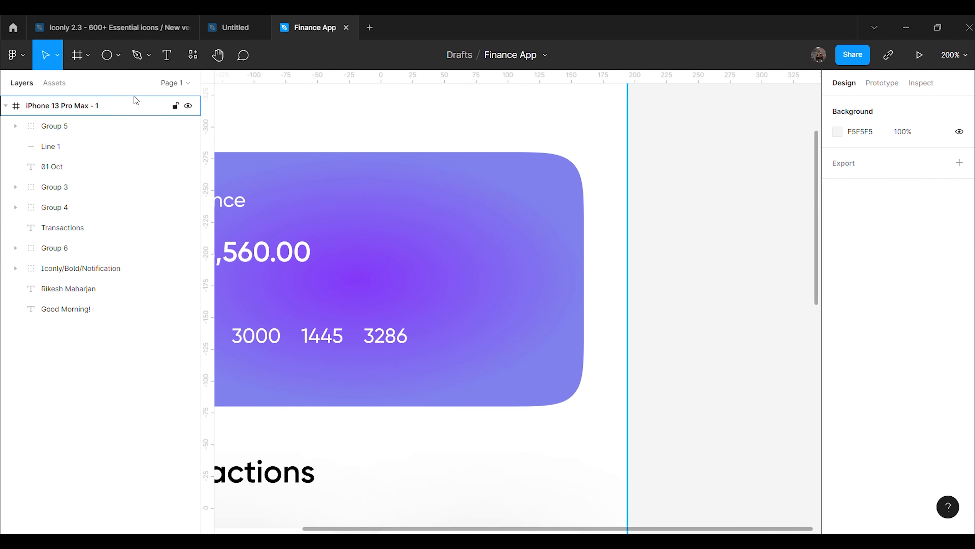
Draw a small circle, duplicate it overlapping to the right, and group the pair
click(117, 56)
click(96, 132)
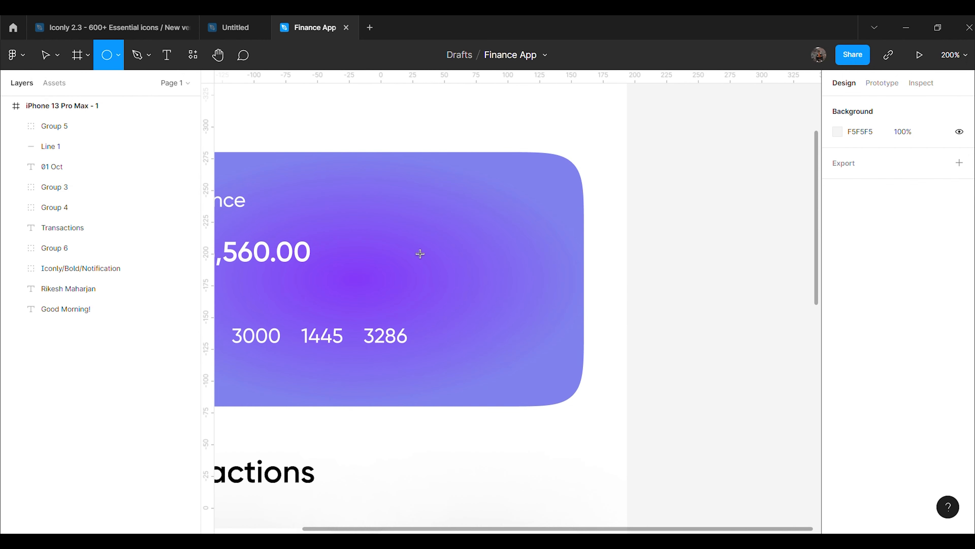
mouse_move(454, 209)
mouse_down()
mouse_move(474, 239)
mouse_move(498, 206)
mouse_up()
click(640, 241)
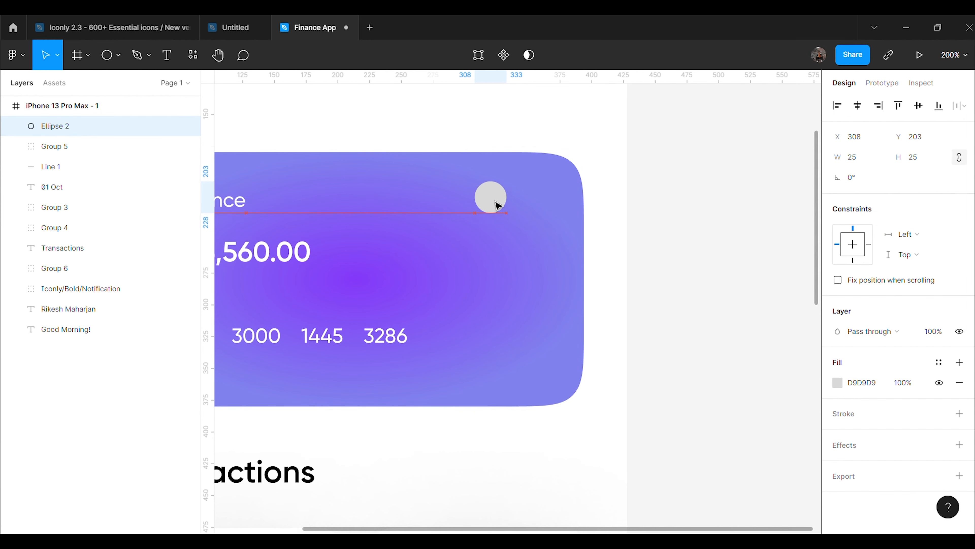
key(ctrl+d)
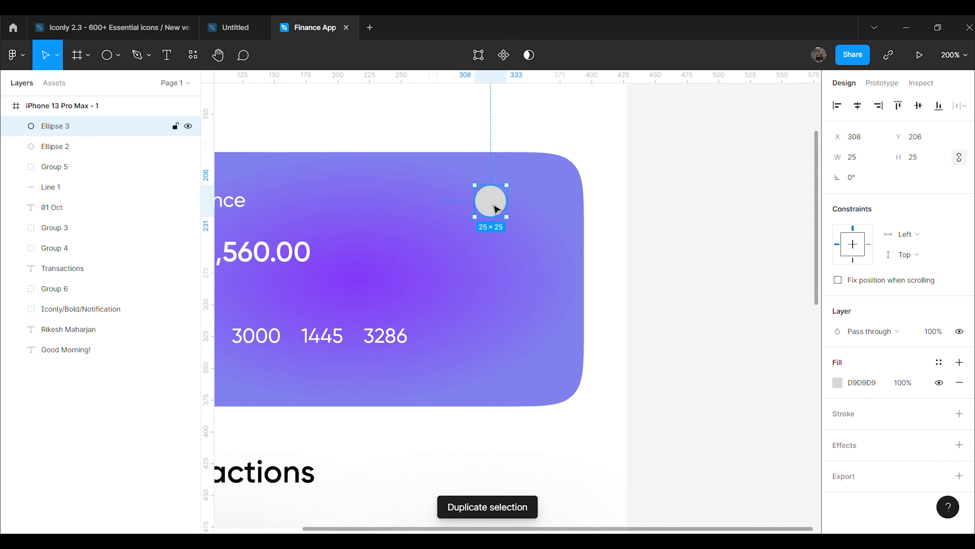
drag(506, 208, 522, 208)
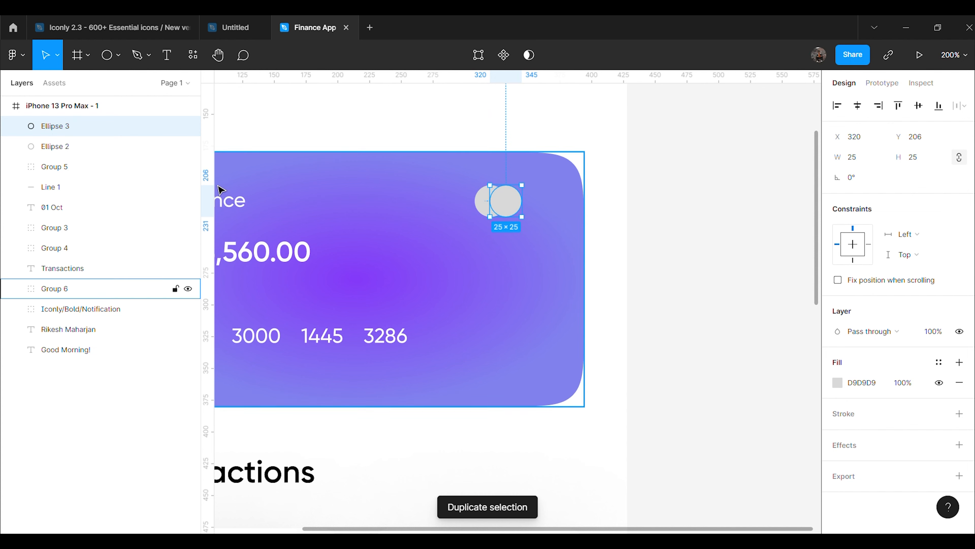
shift+click(97, 148)
key(ctrl+g)
Fill the circle pair white FFFFFF at 20% opacity
scroll(893, 401, down, 3)
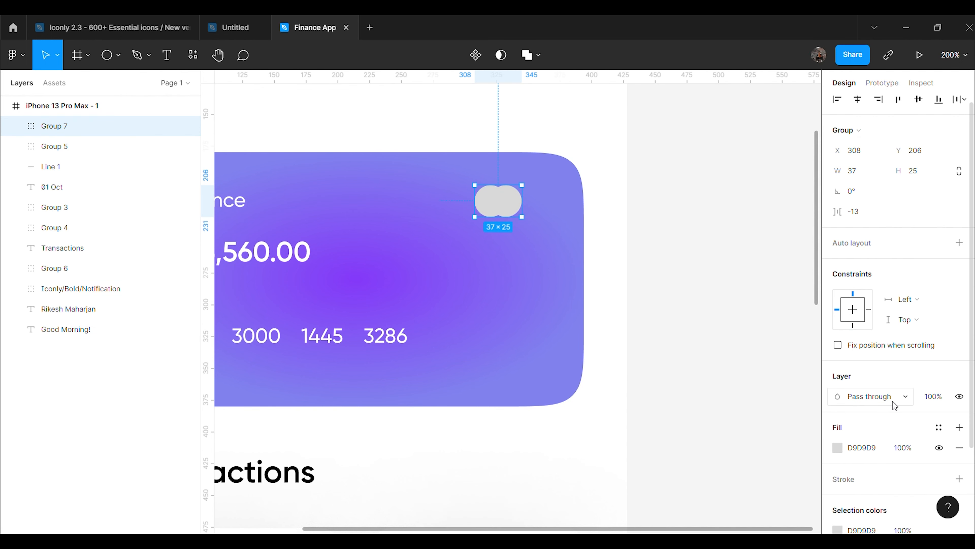
click(837, 341)
text(ffffff)
key(Return)
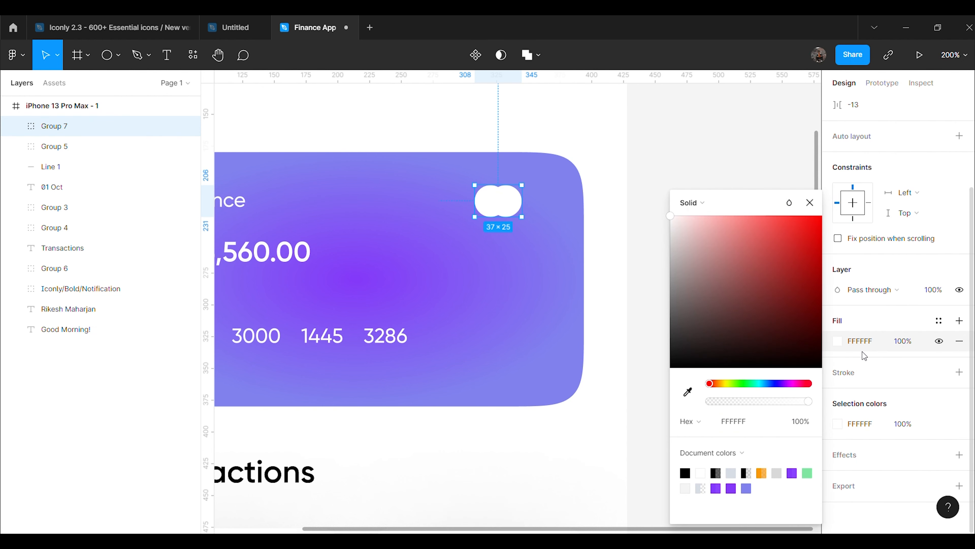
click(895, 342)
text(20)
key(Return)
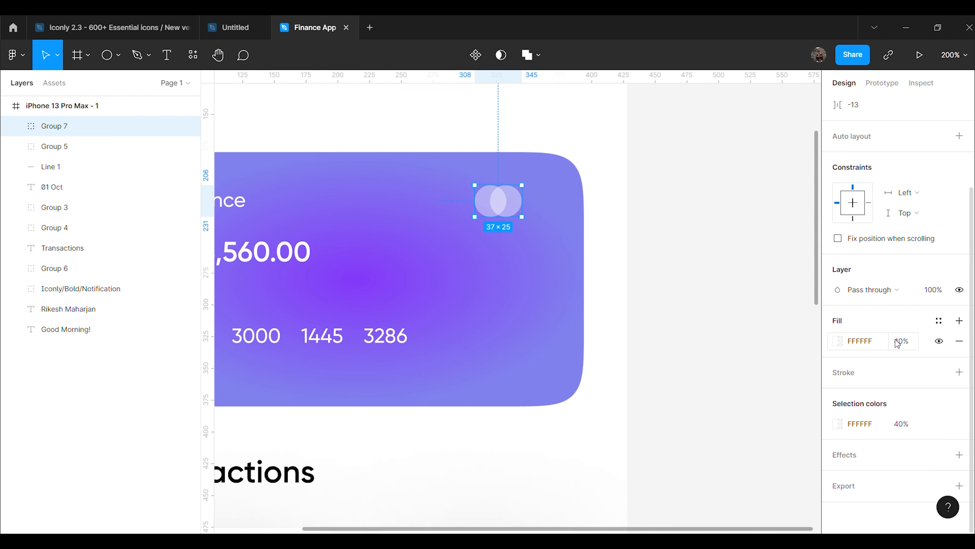
Position the circle pair in the card's top-right corner, level with the Balance label
click(708, 306)
drag(627, 527, 511, 520)
drag(652, 198, 664, 206)
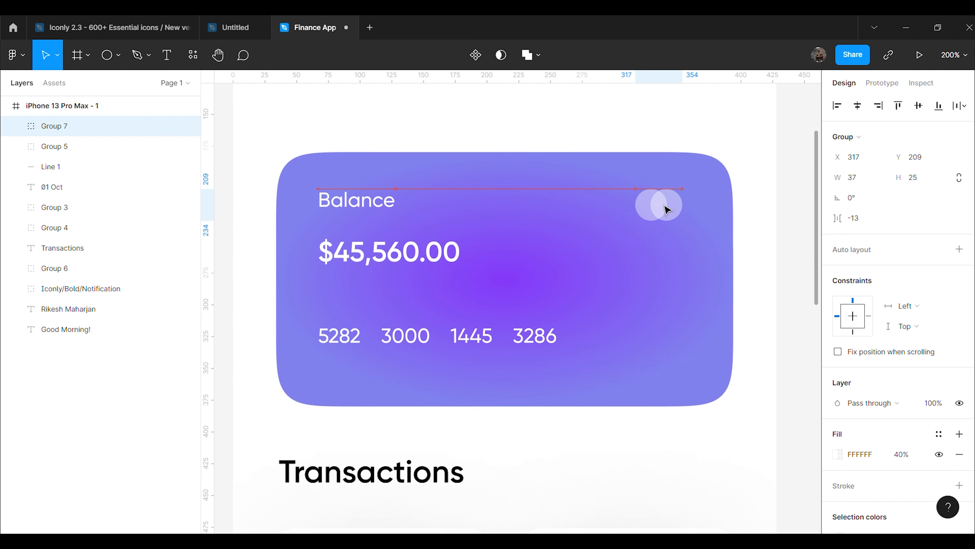
click(788, 257)
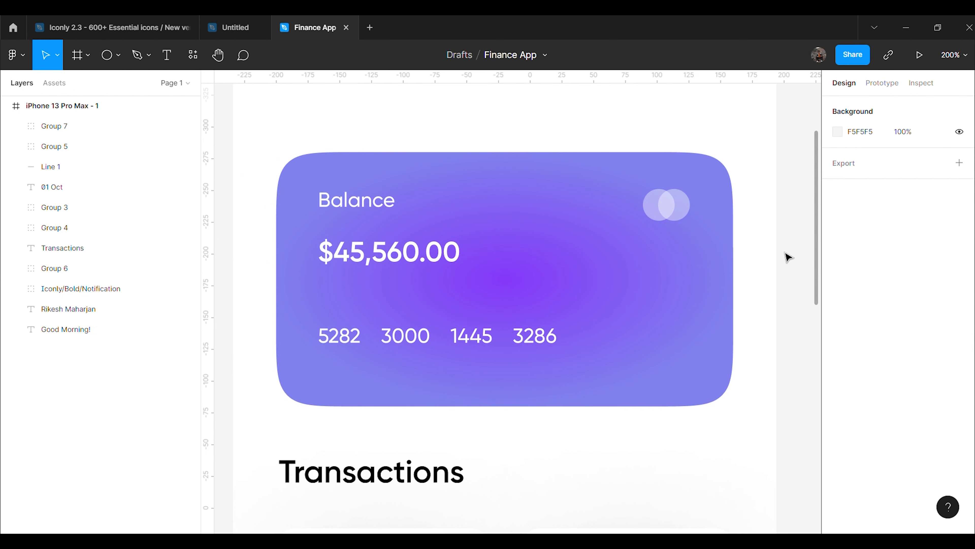
Return to 100% zoom and scroll through the finished Finance App home screen
key(shift+0)
scroll(741, 239, down, 3)
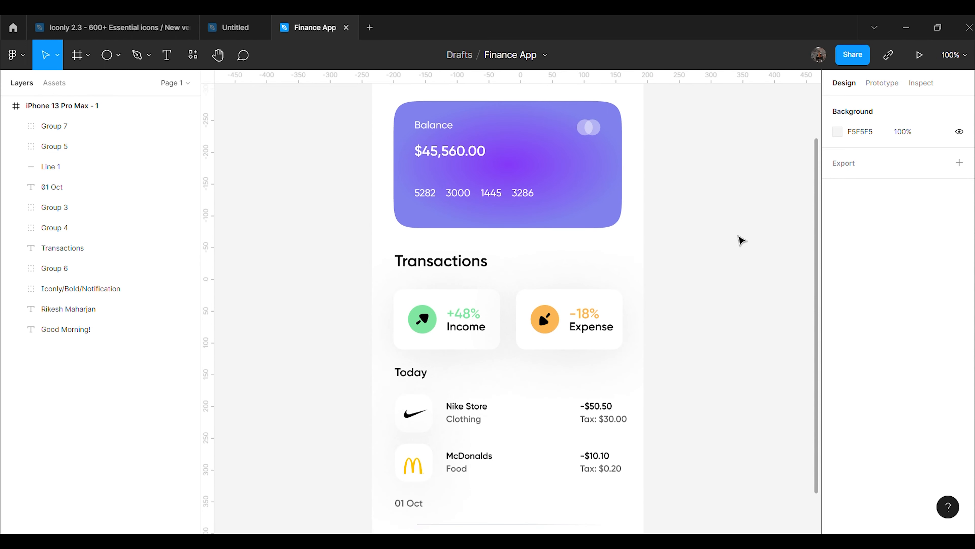
scroll(736, 256, down, 3)
scroll(736, 256, up, 5)
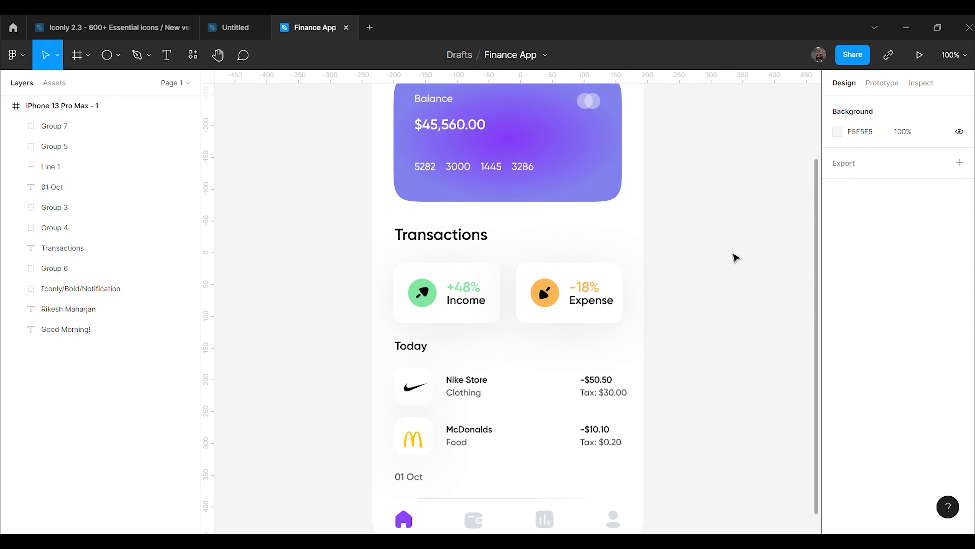
scroll(735, 257, up, 2)
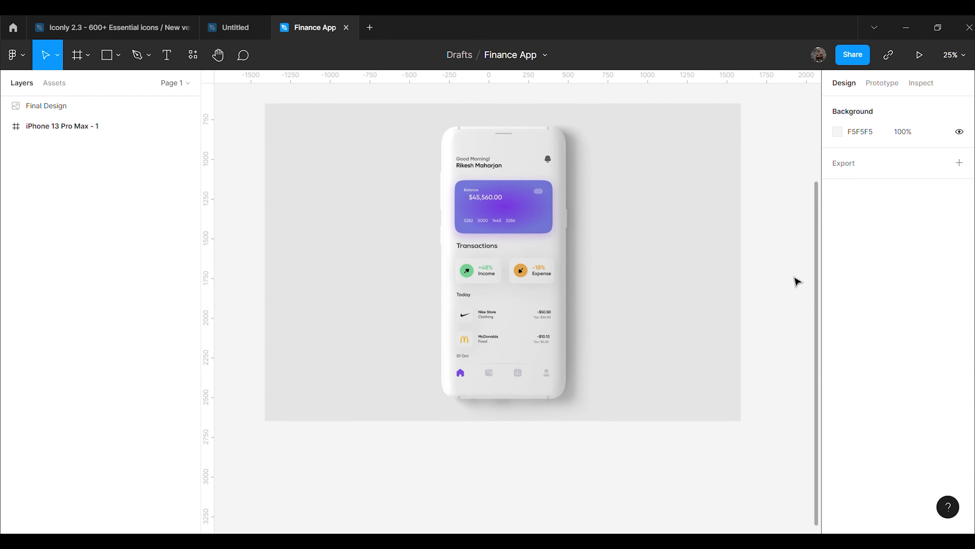
scroll(794, 281, down, 1)
scroll(792, 281, up, 2)
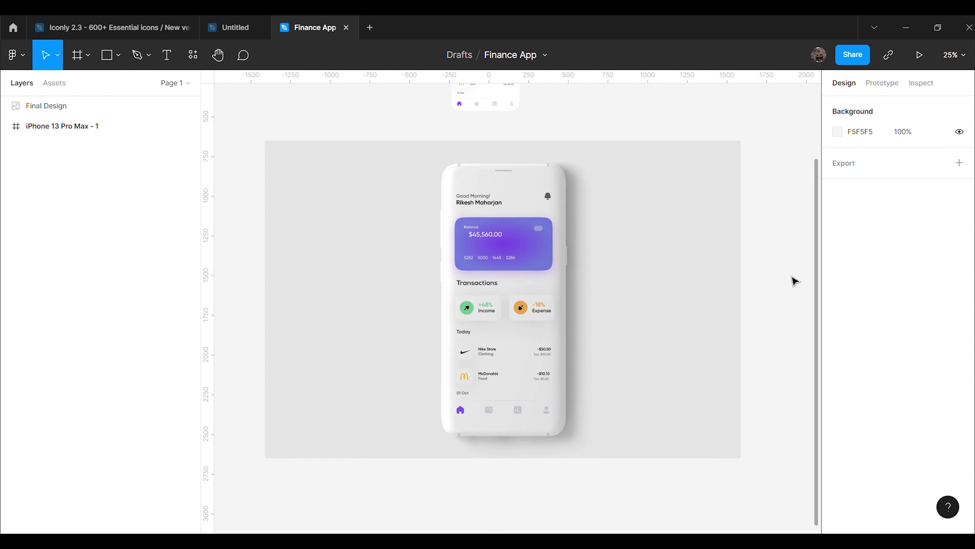